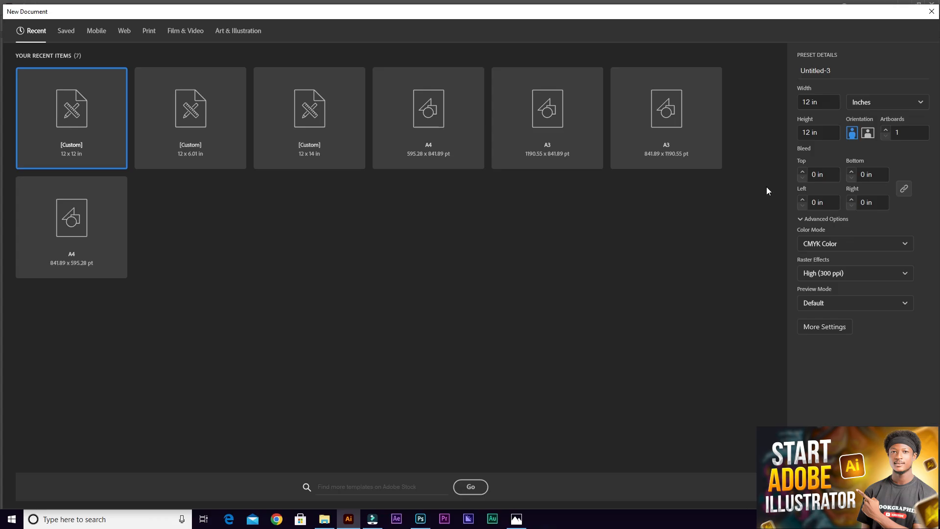
Create a new 12 x 12 in document with one artboard, CMYK Color mode and High (300 ppi) raster effects.
{"action": "left_click", "coordinate": [823, 104]}
{"action": "left_click", "coordinate": [825, 131]}
{"action": "left_click", "coordinate": [859, 243]}
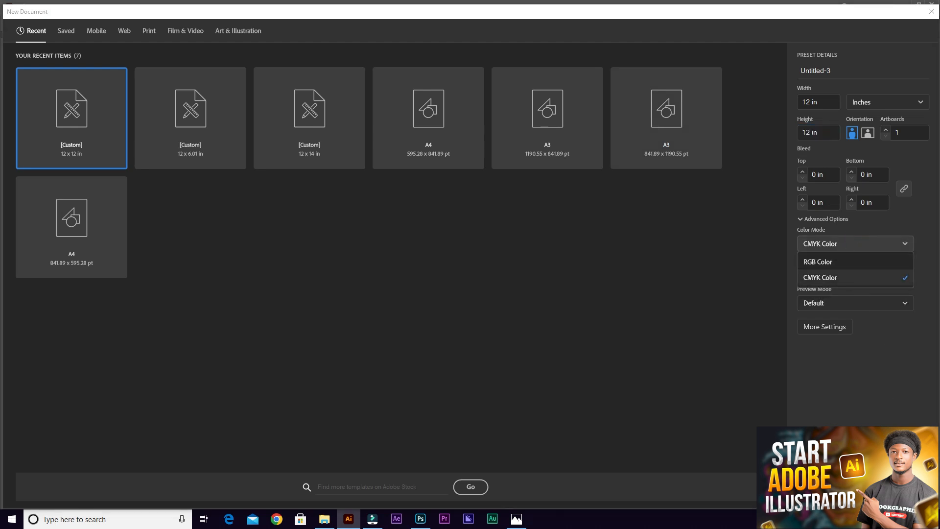
{"action": "left_click", "coordinate": [865, 487]}
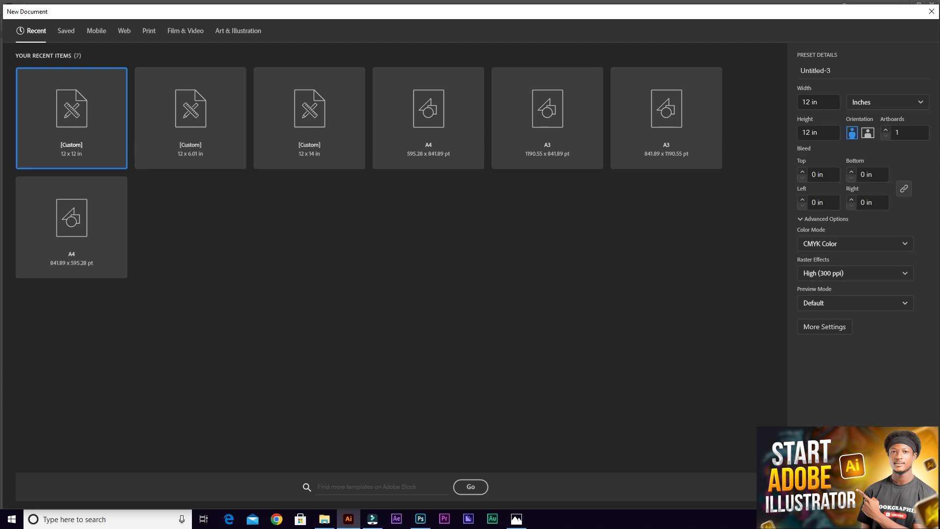
{"action": "left_click", "coordinate": [865, 486]}
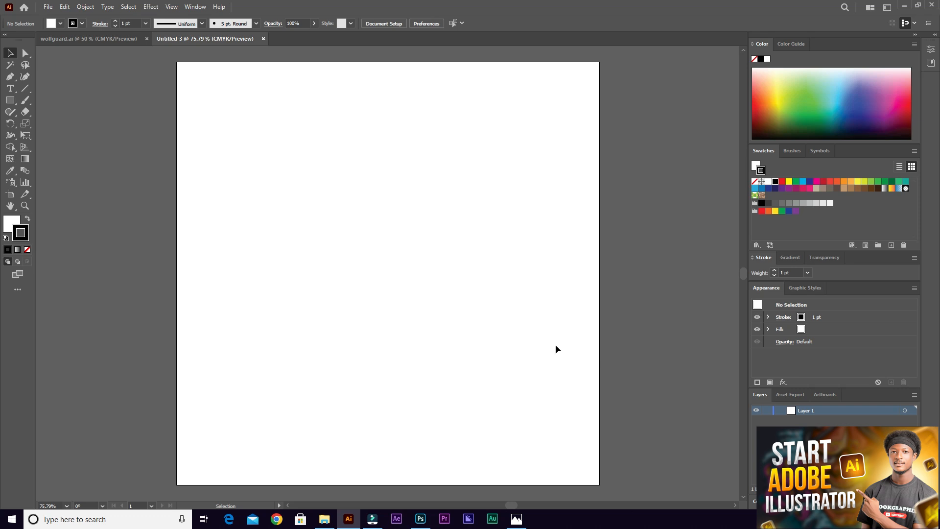
Place the sketch photo 20240315_080324.jpg in the document and rotate it 90° clockwise so the Wolfguard sketch stands upright.
{"action": "left_click", "coordinate": [324, 519]}
{"action": "left_click_drag", "start_coordinate": [203, 114], "coordinate": [395, 300]}
{"action": "scroll", "coordinate": [408, 281], "scroll_direction": "down", "scroll_amount": 8}
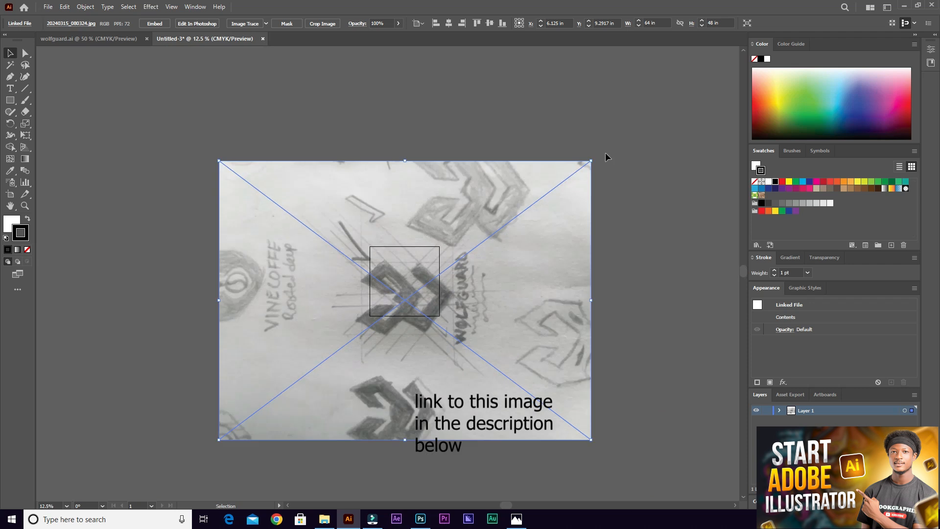
{"action": "left_click_drag", "start_coordinate": [595, 158], "coordinate": [552, 421]}
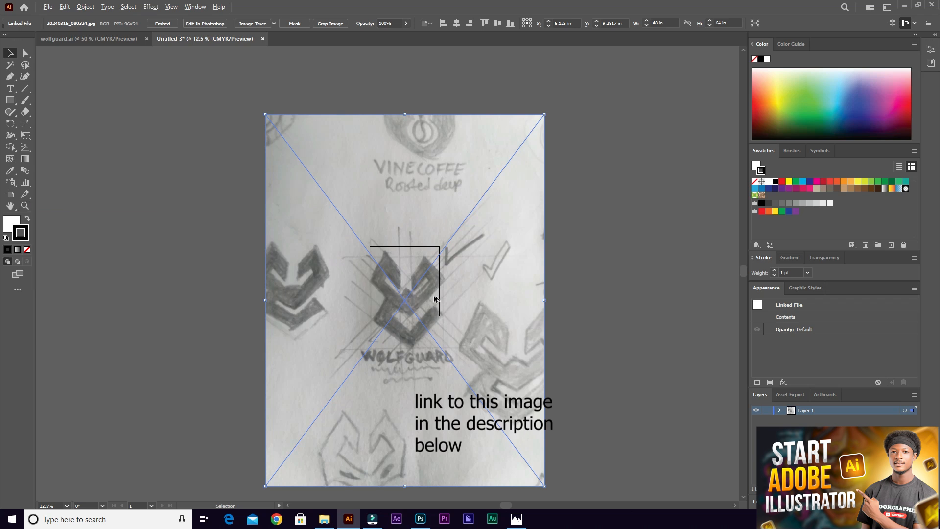
Scale the sketch photo down to about 13.2 in wide and move it so the Wolfguard drawing sits over the artboard.
{"action": "scroll", "coordinate": [433, 296], "scroll_direction": "up", "scroll_amount": 3}
{"action": "scroll", "coordinate": [421, 284], "scroll_direction": "down", "scroll_amount": 2}
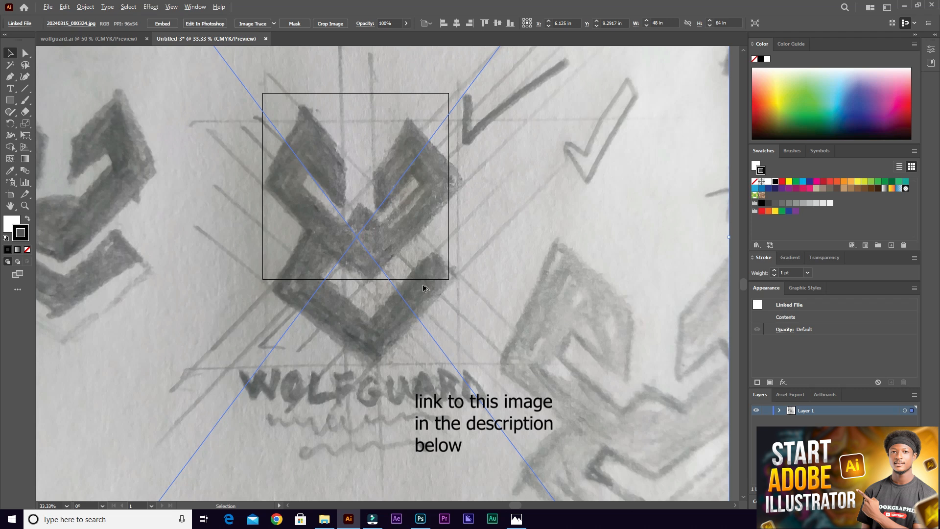
{"action": "scroll", "coordinate": [422, 284], "scroll_direction": "down", "scroll_amount": 3}
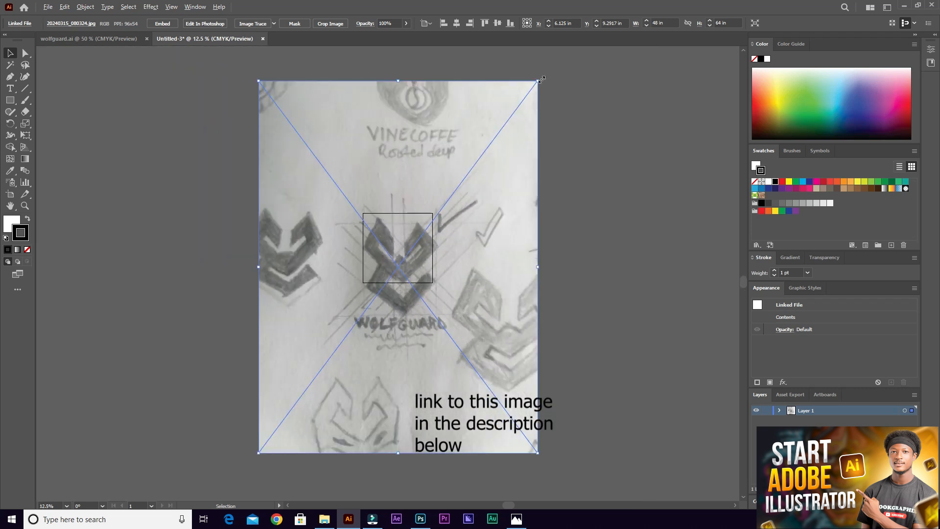
{"action": "left_click_drag", "start_coordinate": [541, 78], "coordinate": [438, 193]}
{"action": "scroll", "coordinate": [401, 280], "scroll_direction": "up", "scroll_amount": 3}
{"action": "left_click_drag", "start_coordinate": [394, 263], "coordinate": [390, 214]}
{"action": "scroll", "coordinate": [391, 211], "scroll_direction": "up", "scroll_amount": 1}
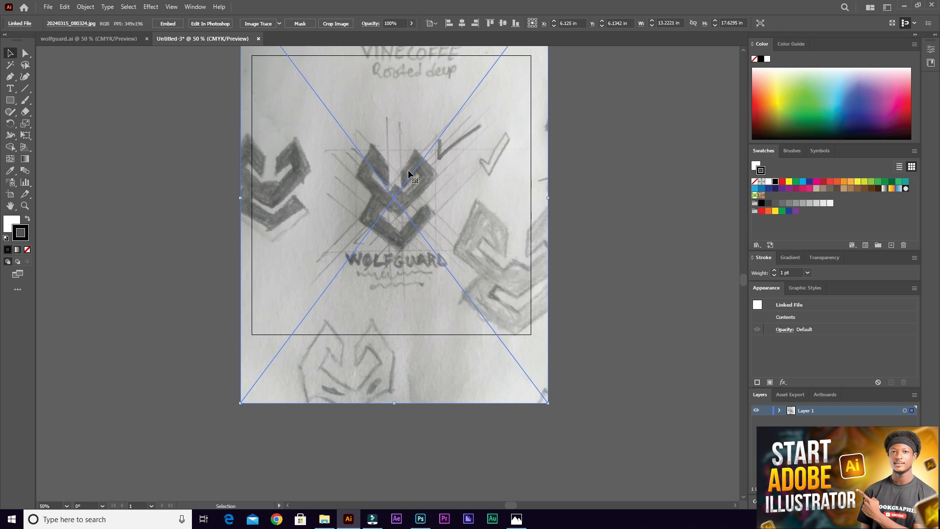
{"action": "scroll", "coordinate": [416, 148], "scroll_direction": "up", "scroll_amount": 2}
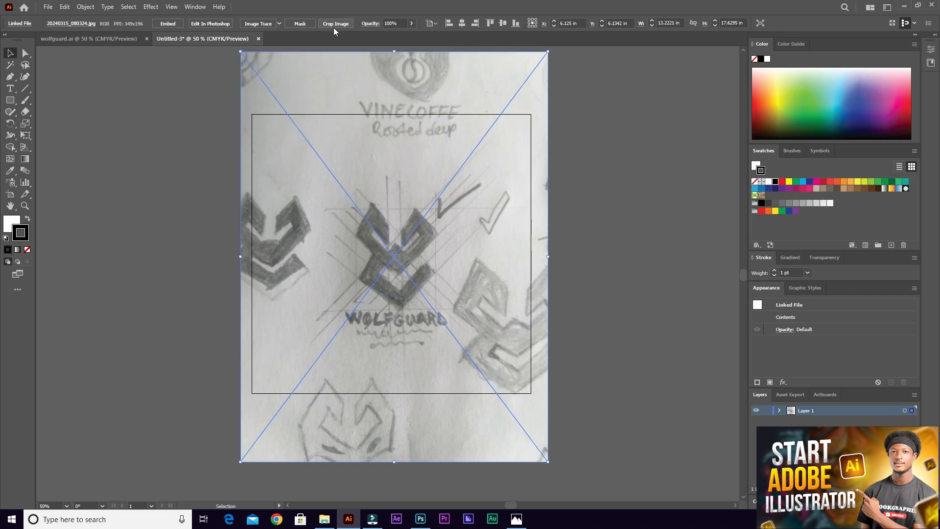
Show the grid and reduce the sketch photo's opacity to 46%.
{"action": "left_click", "coordinate": [171, 6]}
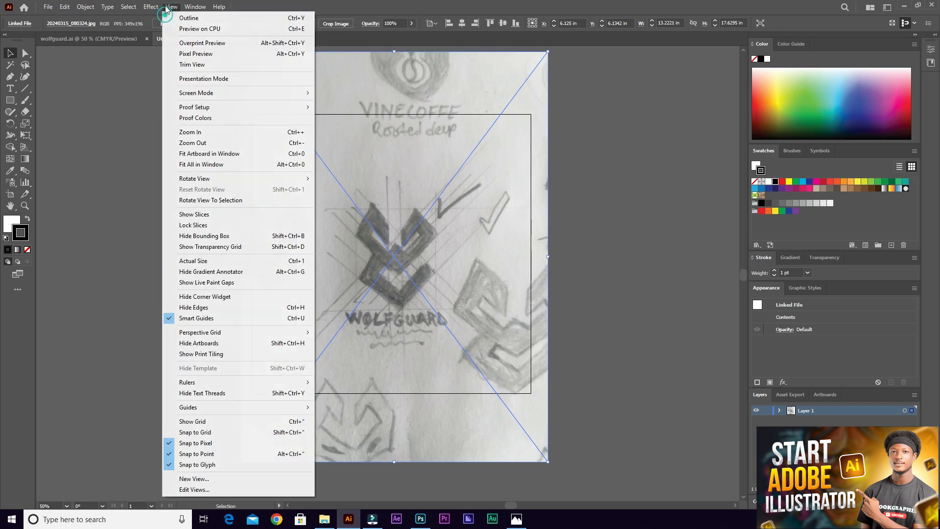
{"action": "left_click", "coordinate": [196, 421]}
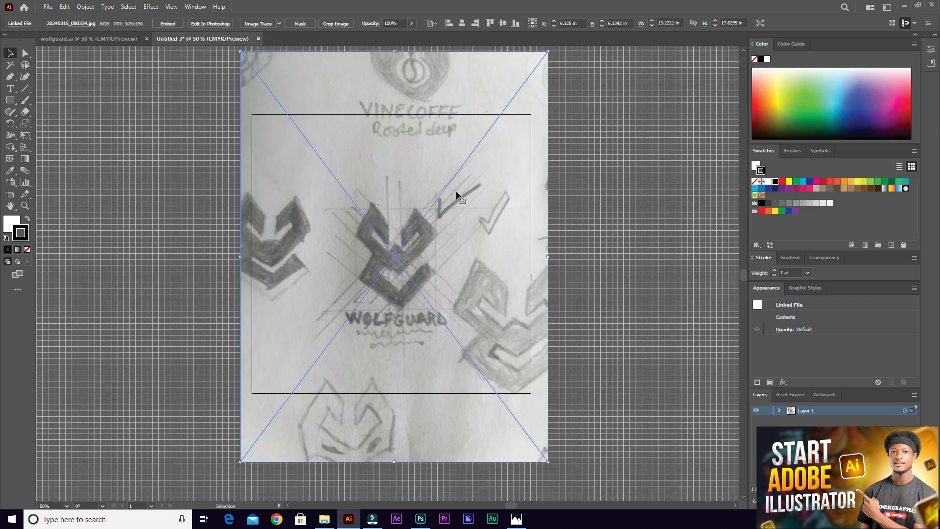
{"action": "left_click", "coordinate": [410, 24]}
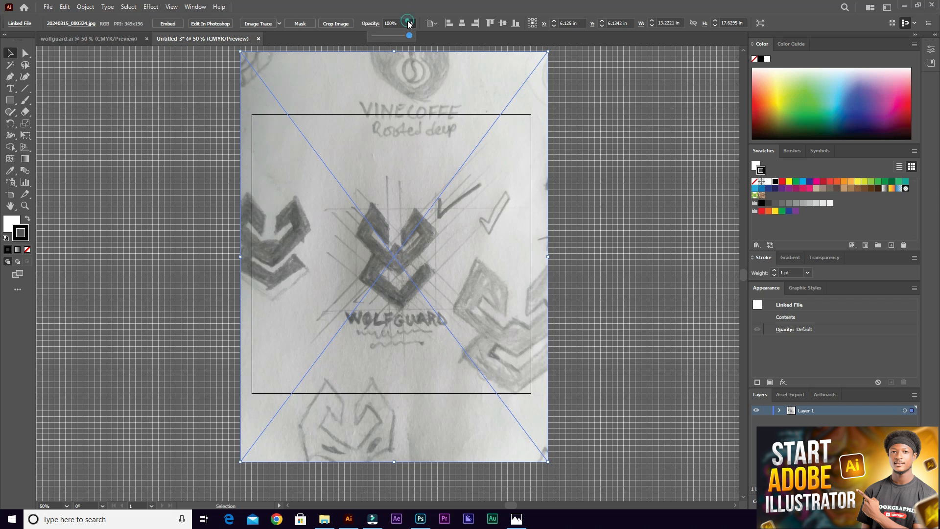
{"action": "left_click_drag", "start_coordinate": [394, 37], "coordinate": [390, 38]}
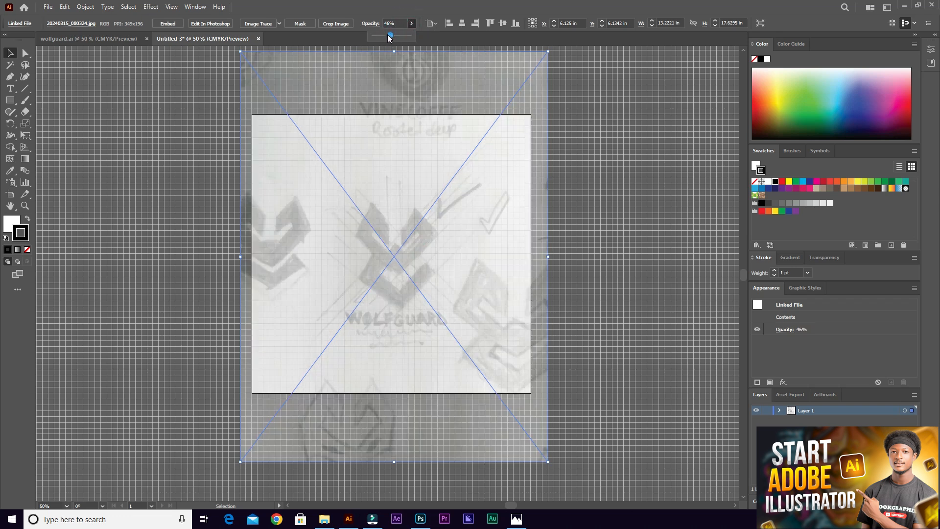
{"action": "scroll", "coordinate": [367, 220], "scroll_direction": "up", "scroll_amount": 2}
{"action": "scroll", "coordinate": [377, 216], "scroll_direction": "down", "scroll_amount": 1}
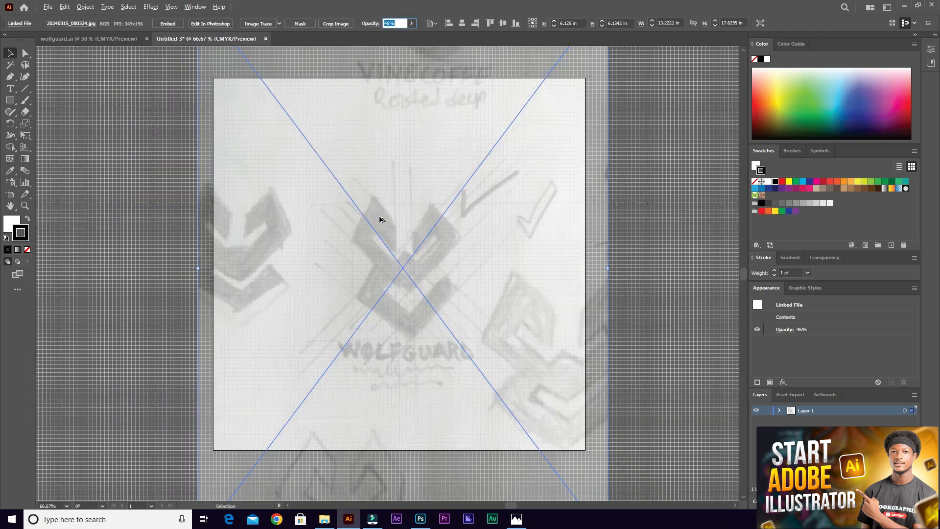
Enlarge the sketch photo to about 14.5 in wide and nudge it down to center the logo drawing on the artboard.
{"action": "left_click_drag", "start_coordinate": [417, 243], "coordinate": [410, 243]}
{"action": "scroll", "coordinate": [487, 186], "scroll_direction": "down", "scroll_amount": 1}
{"action": "left_click_drag", "start_coordinate": [572, 452], "coordinate": [587, 472]}
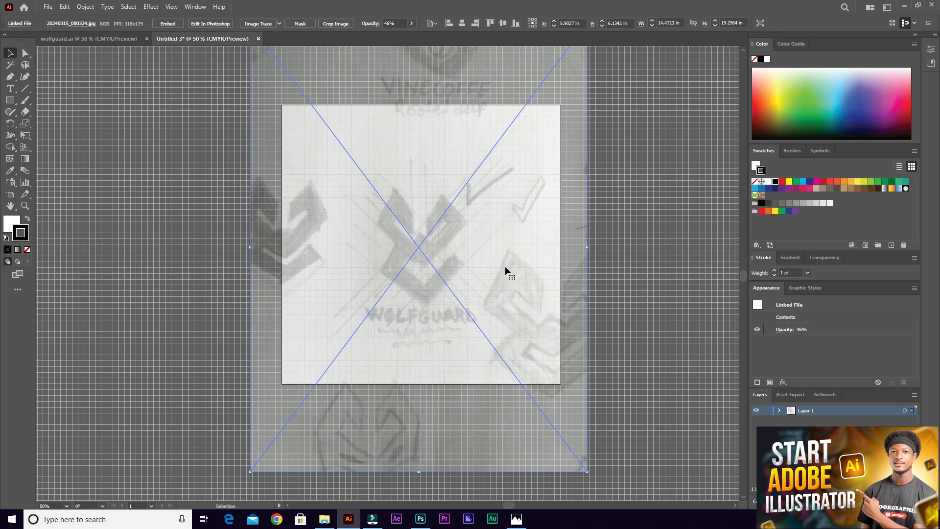
{"action": "key", "text": "shift+Down"}
{"action": "key", "text": "shift+Down"}
{"action": "key", "text": "shift+Down"}
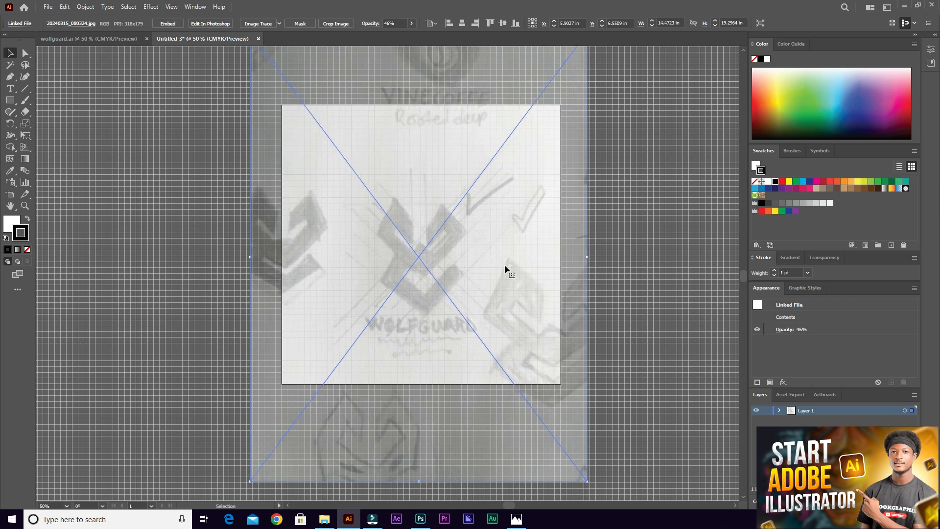
{"action": "left_click", "coordinate": [630, 215]}
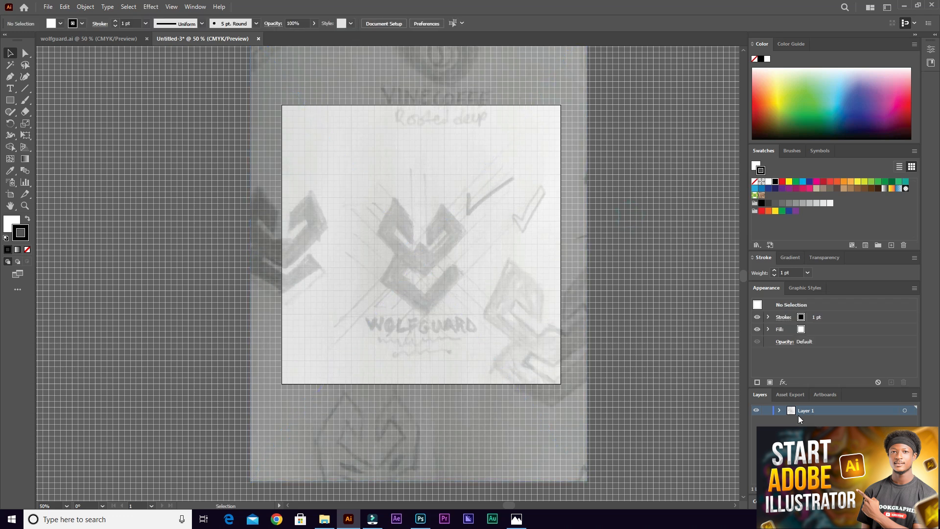
Lock the layer holding the sketch photo and add a new layer above it for the tracing.
{"action": "left_click", "coordinate": [766, 410]}
{"action": "left_click", "coordinate": [891, 488]}
{"action": "scroll", "coordinate": [418, 244], "scroll_direction": "up", "scroll_amount": 2}
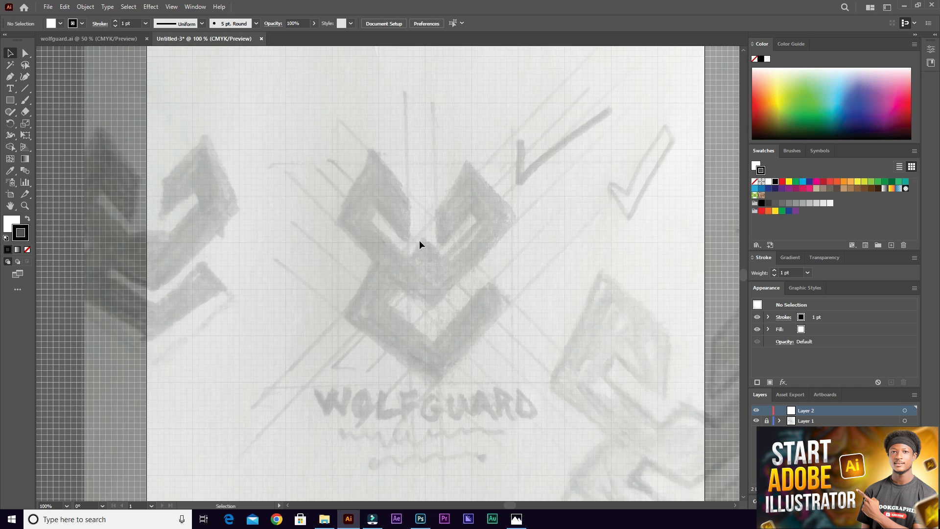
Draw a vertical center line about 9.5 in long through the middle of the Wolfguard sketch with the Line Segment tool.
{"action": "left_click", "coordinate": [25, 88]}
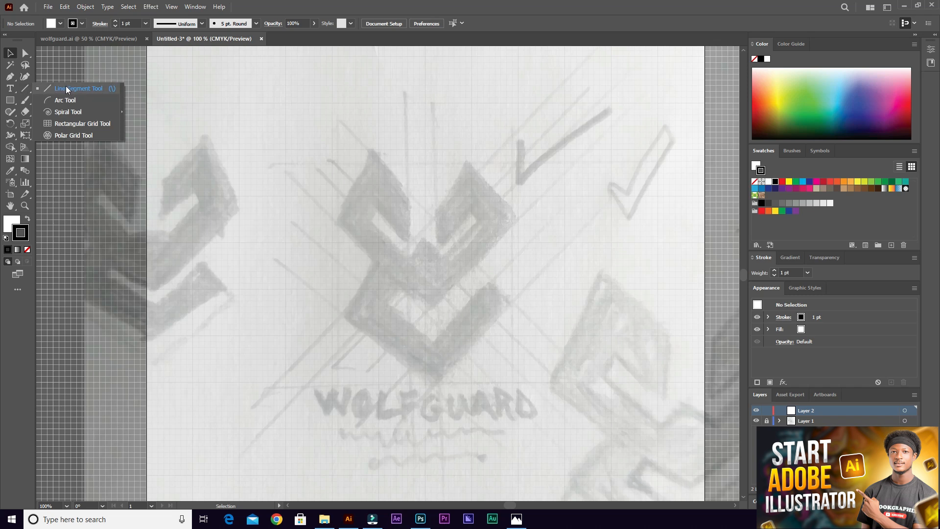
{"action": "left_click", "coordinate": [10, 77]}
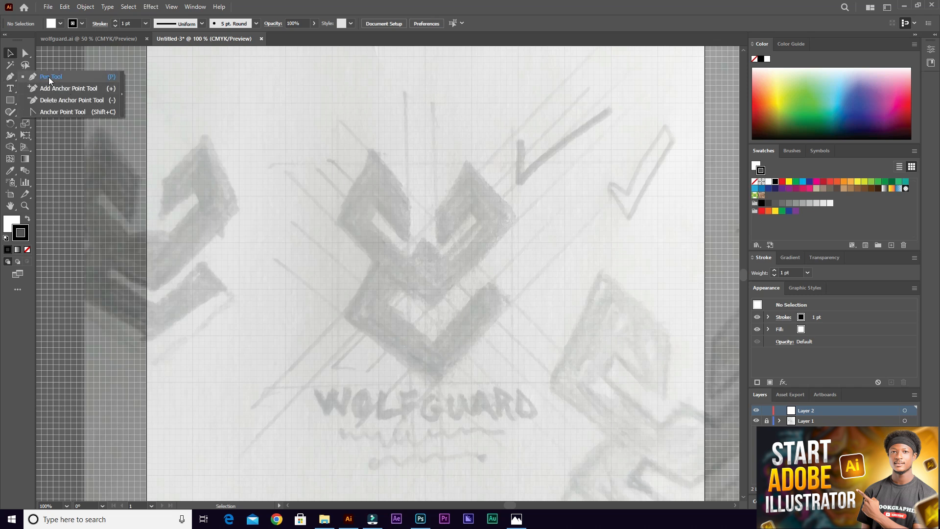
{"action": "left_click", "coordinate": [45, 78]}
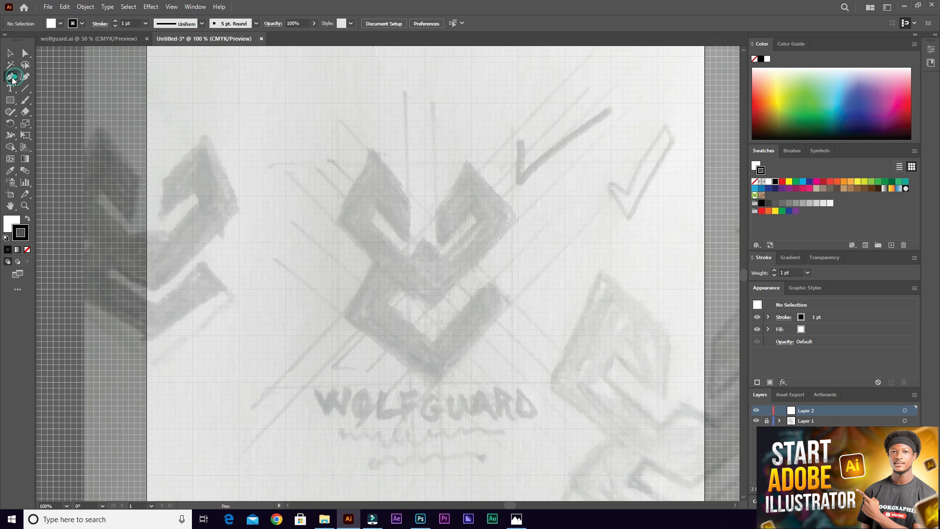
{"action": "left_click", "coordinate": [26, 88]}
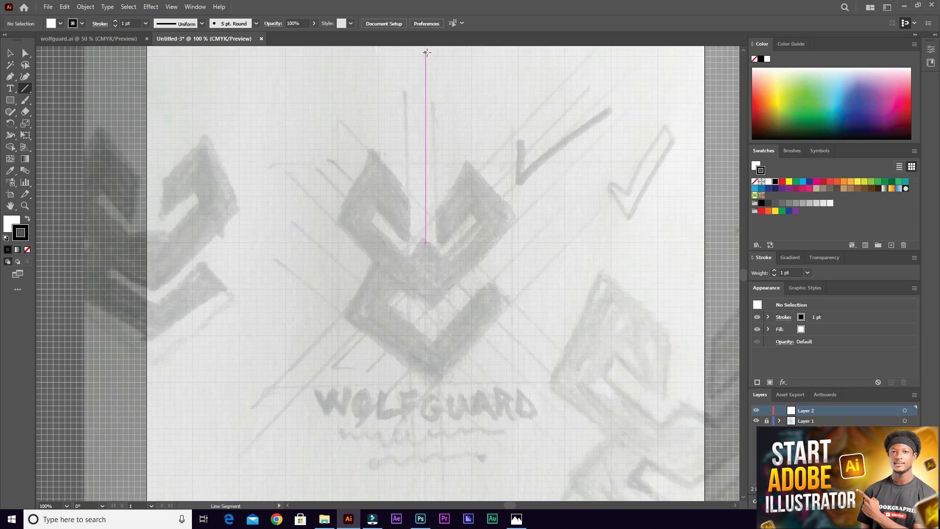
{"action": "left_click_drag", "start_coordinate": [424, 56], "coordinate": [425, 481]}
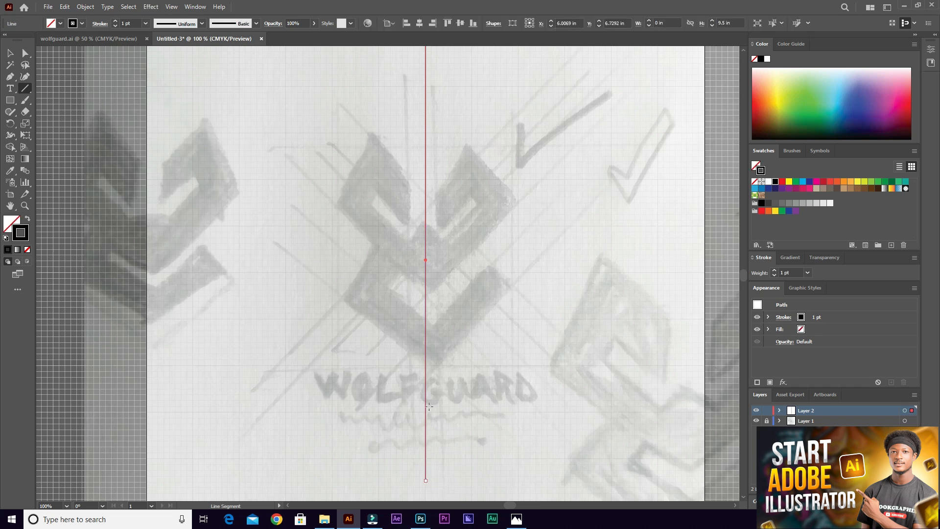
{"action": "scroll", "coordinate": [429, 406], "scroll_direction": "up", "scroll_amount": 2}
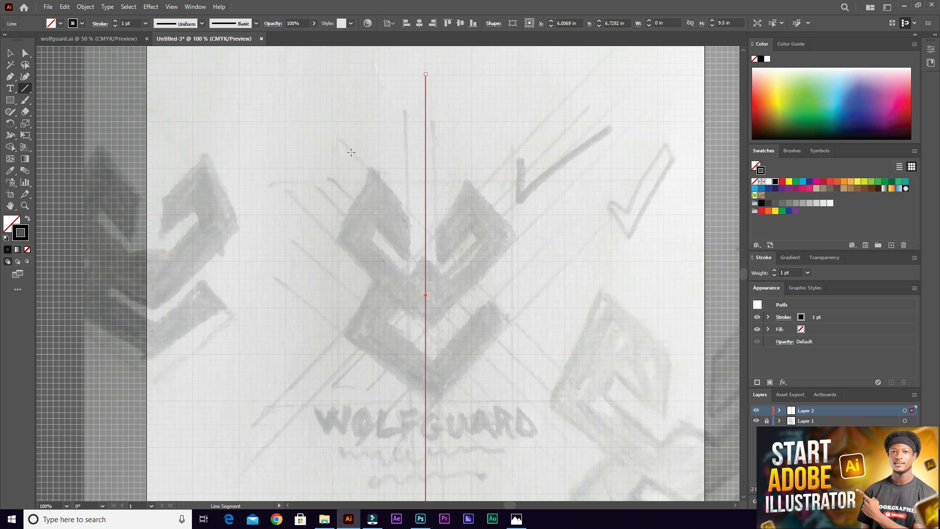
Draw a diagonal line about 5.9 in wide and 6.6 in high from above the left ear down to the lower right.
{"action": "left_click_drag", "start_coordinate": [353, 150], "coordinate": [626, 457]}
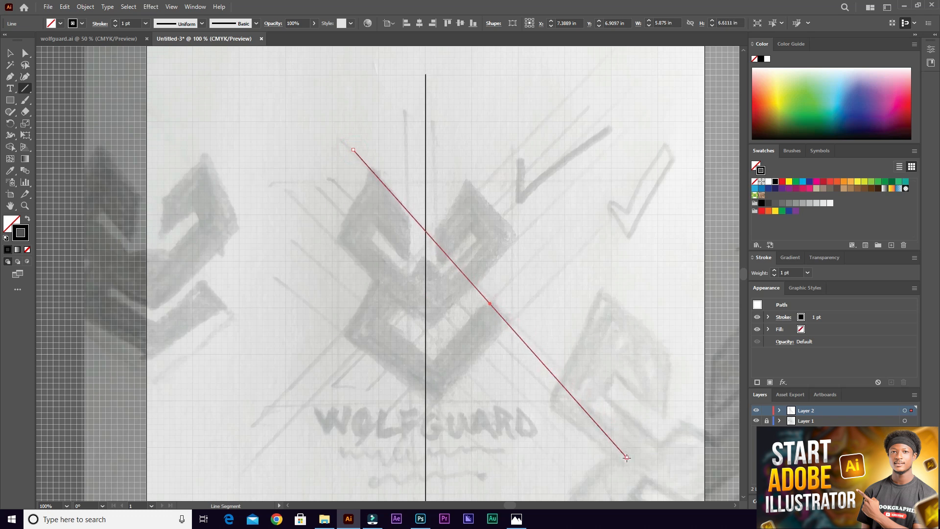
{"action": "key", "text": "v"}
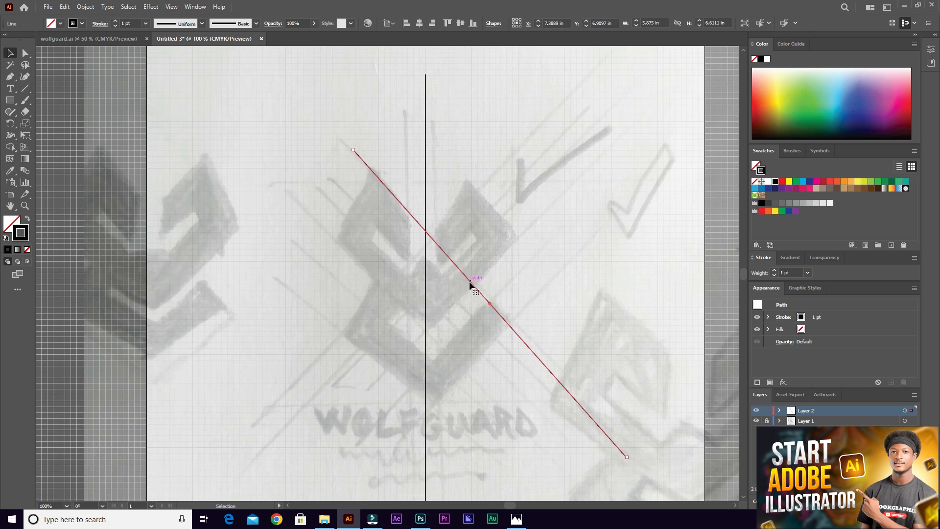
{"action": "scroll", "coordinate": [483, 302], "scroll_direction": "up", "scroll_amount": 1}
{"action": "scroll", "coordinate": [483, 304], "scroll_direction": "down", "scroll_amount": 1}
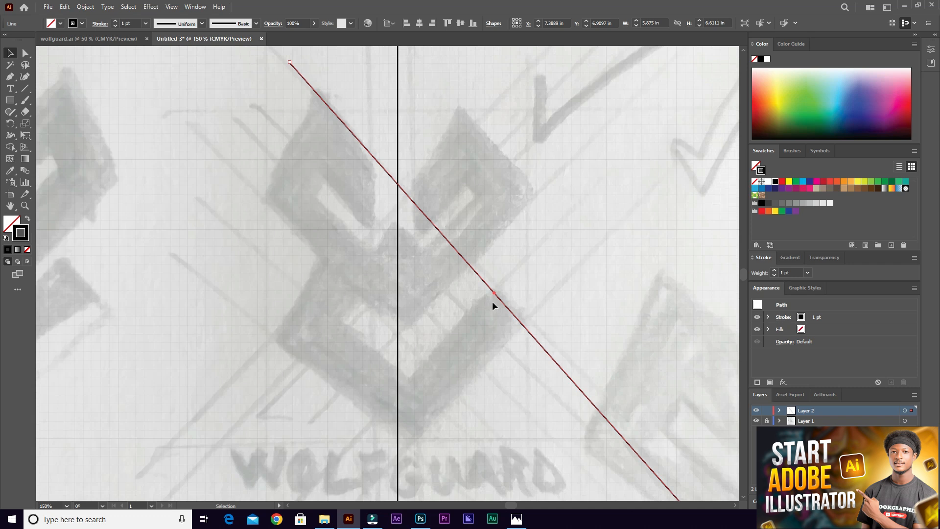
Extend the diagonal line to about 7.4 in wide by 8.3 in high and place a parallel copy along the left slot's upper edge.
{"action": "left_click_drag", "start_coordinate": [511, 315], "coordinate": [472, 345]}
{"action": "scroll", "coordinate": [479, 304], "scroll_direction": "down", "scroll_amount": 3}
{"action": "scroll", "coordinate": [409, 212], "scroll_direction": "up", "scroll_amount": 2}
{"action": "left_click_drag", "start_coordinate": [375, 234], "coordinate": [443, 279]}
{"action": "key", "text": "ctrl+j"}
{"action": "left_click_drag", "start_coordinate": [410, 246], "coordinate": [331, 173]}
{"action": "scroll", "coordinate": [501, 333], "scroll_direction": "up", "scroll_amount": 2}
{"action": "left_click", "coordinate": [581, 234]}
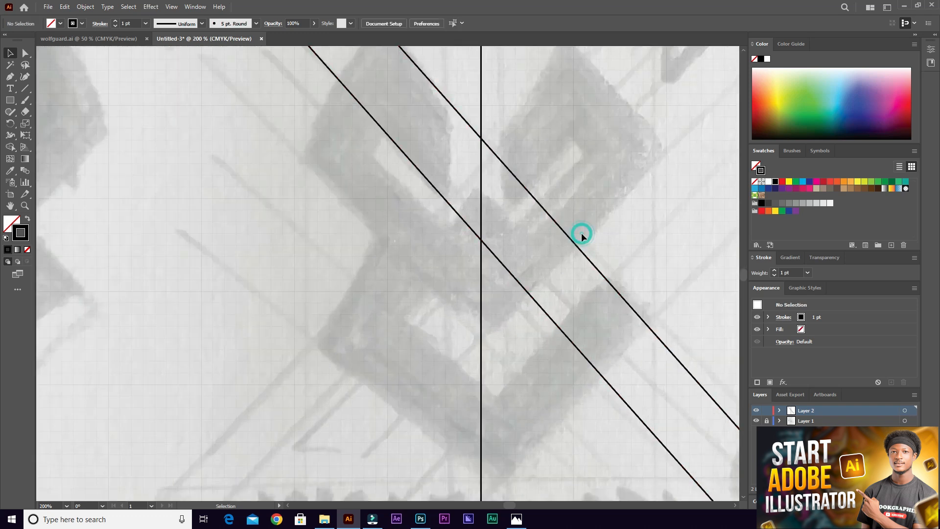
Add two more parallel copies of the diagonal, one along the left slot's lower edge and one further down through the lower chevron's opening.
{"action": "scroll", "coordinate": [590, 231], "scroll_direction": "down", "scroll_amount": 1}
{"action": "scroll", "coordinate": [518, 271], "scroll_direction": "up", "scroll_amount": 1}
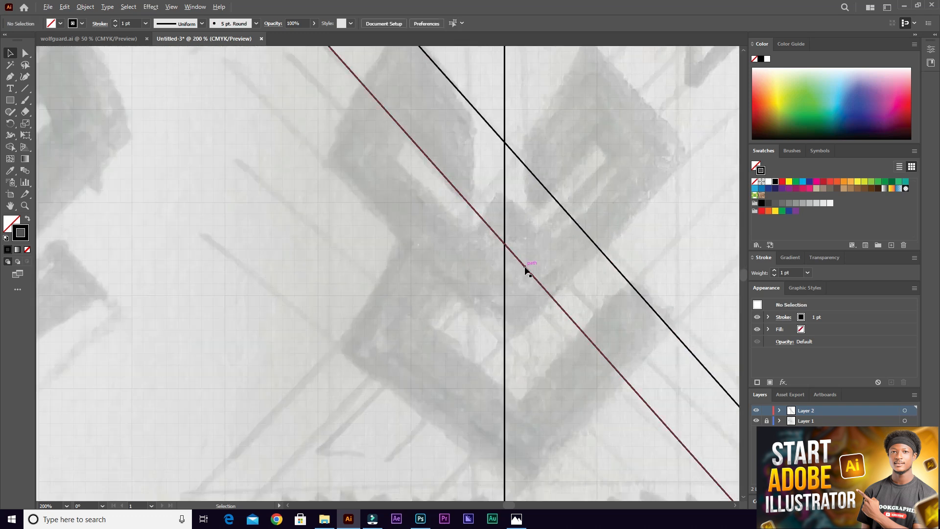
{"action": "left_click_drag", "start_coordinate": [525, 271], "coordinate": [511, 290]}
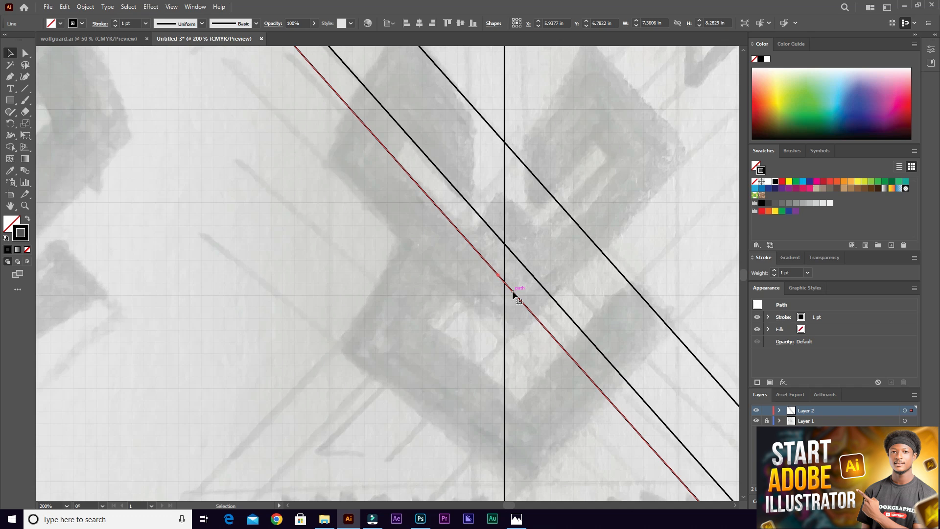
{"action": "left_click_drag", "start_coordinate": [512, 293], "coordinate": [480, 330]}
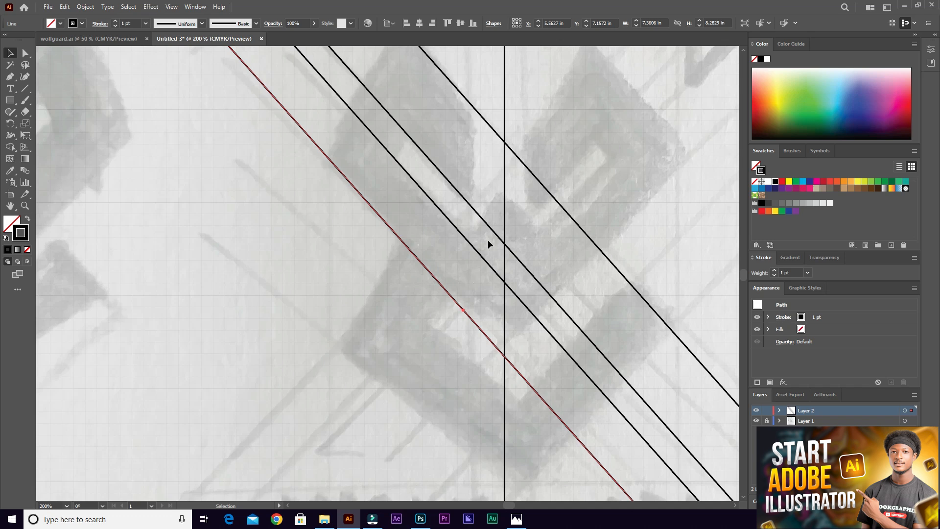
Duplicate the two closely spaced diagonals about 0.57 in left and down so the upper copy lies on the lowest diagonal.
{"action": "left_click", "coordinate": [479, 170]}
{"action": "left_click_drag", "start_coordinate": [478, 168], "coordinate": [434, 225]}
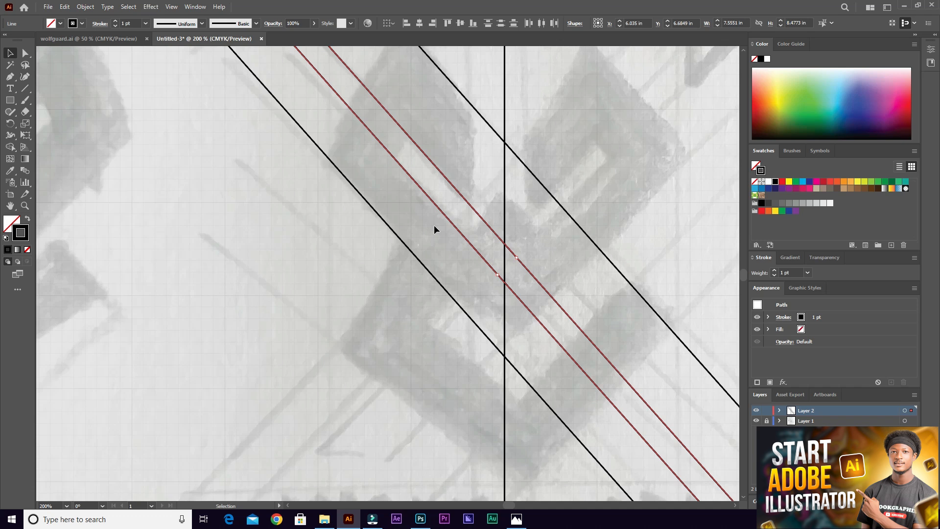
{"action": "scroll", "coordinate": [440, 289], "scroll_direction": "up", "scroll_amount": 2}
{"action": "scroll", "coordinate": [465, 274], "scroll_direction": "down", "scroll_amount": 3}
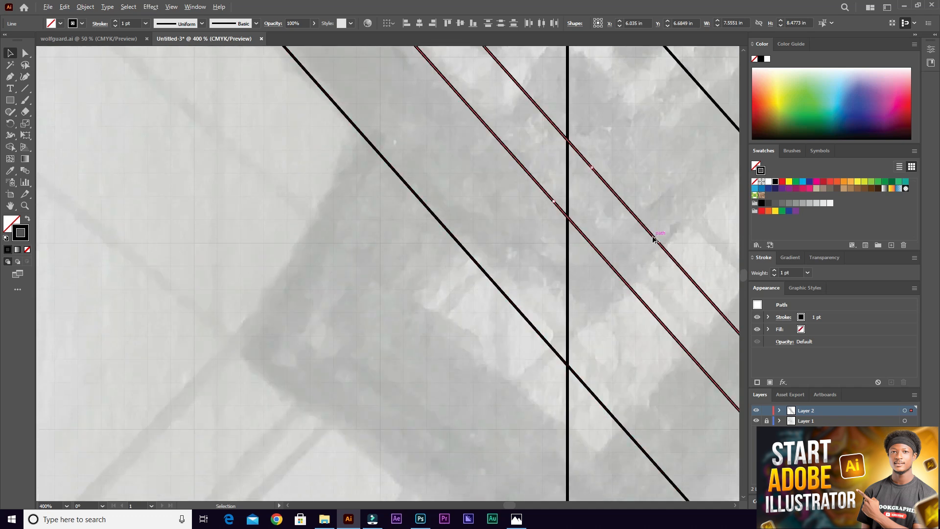
{"action": "left_click_drag", "start_coordinate": [650, 243], "coordinate": [569, 355]}
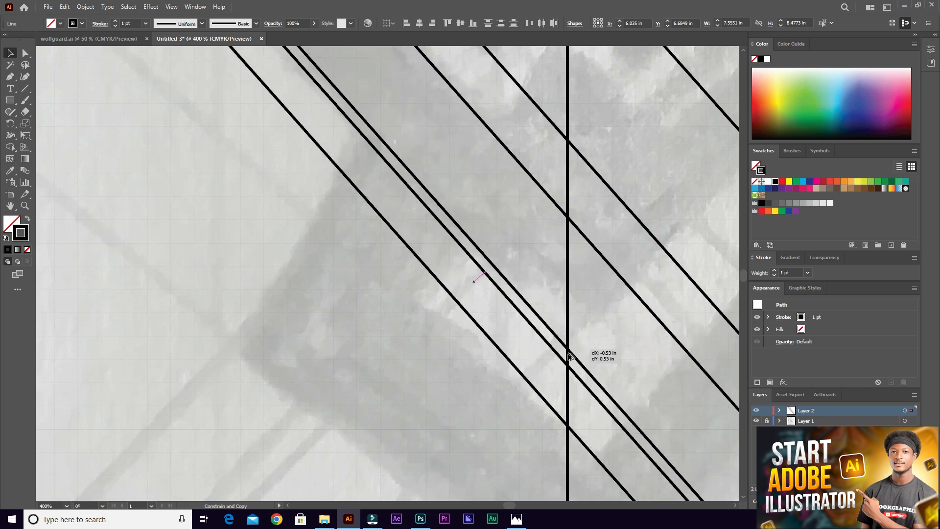
{"action": "left_click_drag", "start_coordinate": [569, 356], "coordinate": [563, 362]}
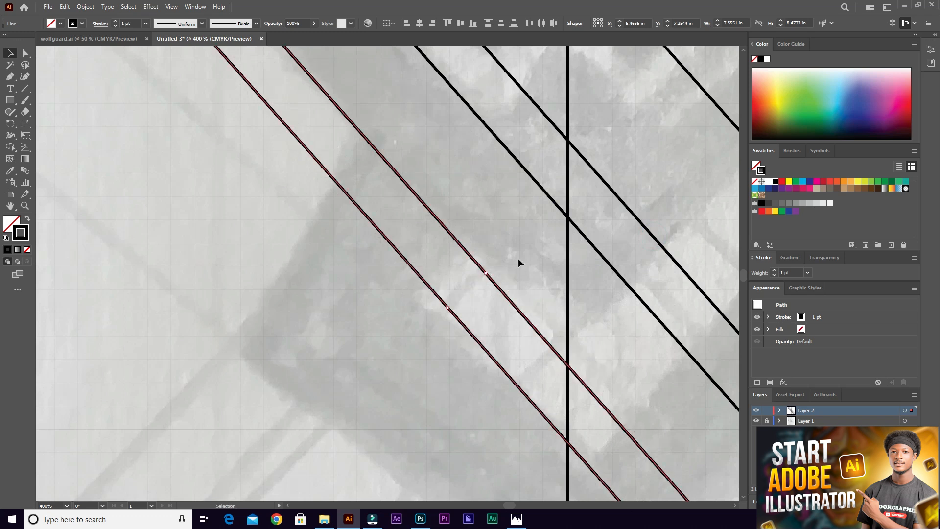
{"action": "left_click", "coordinate": [526, 239]}
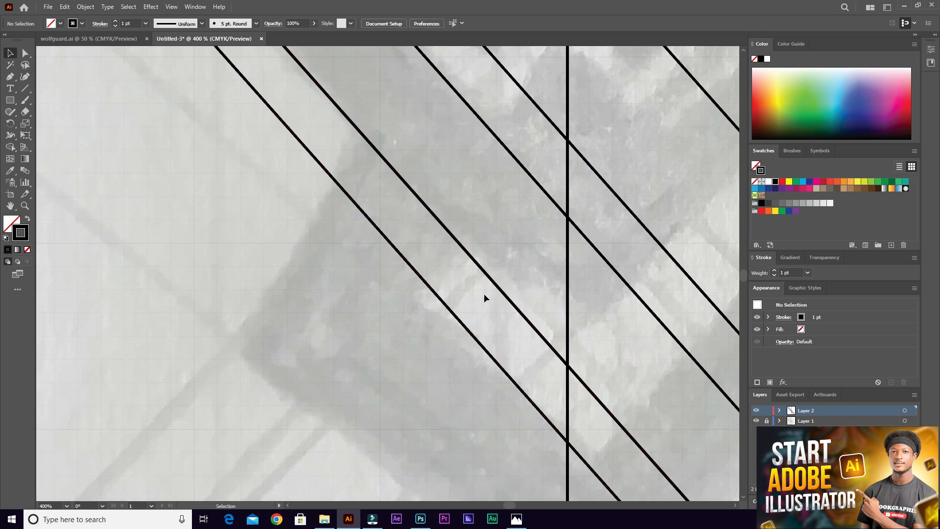
{"action": "left_click", "coordinate": [497, 289]}
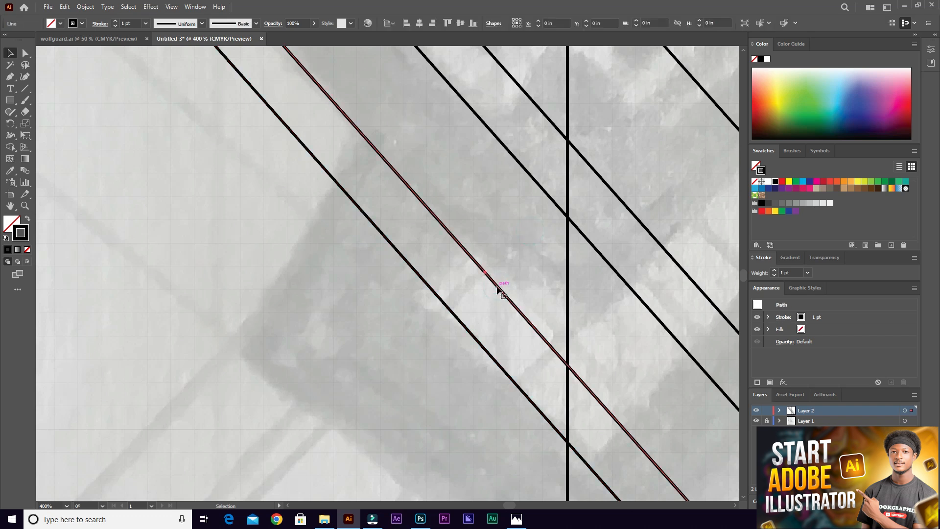
{"action": "key", "text": "ctrl+shift+a"}
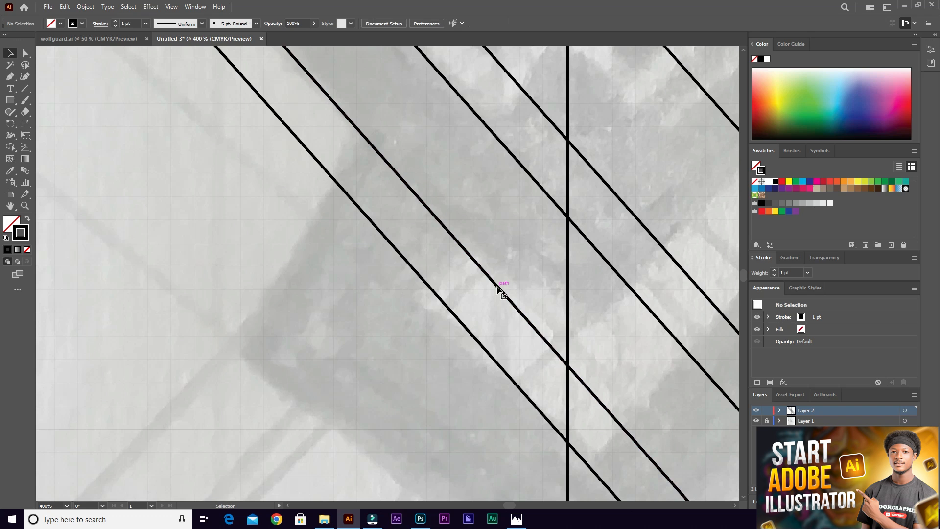
{"action": "scroll", "coordinate": [497, 289], "scroll_direction": "down", "scroll_amount": 3}
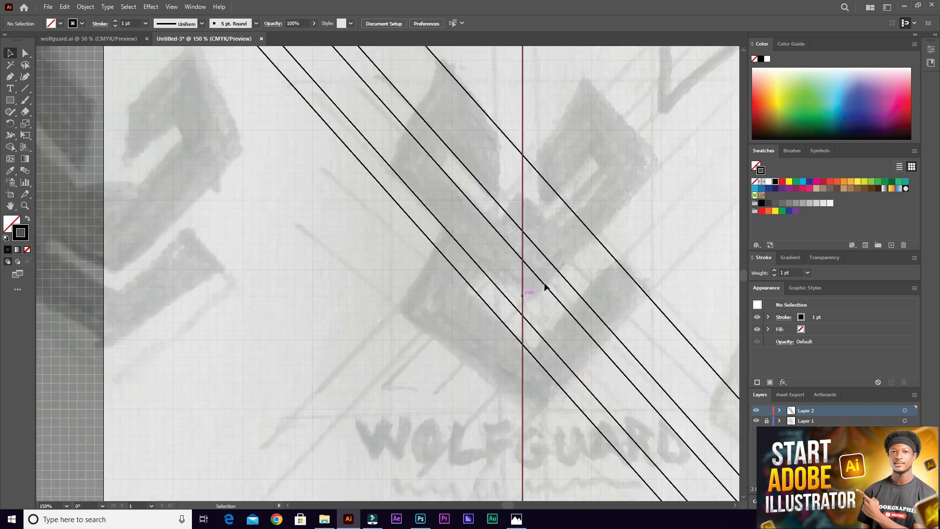
{"action": "left_click_drag", "start_coordinate": [505, 297], "coordinate": [536, 275]}
{"action": "key", "text": "ctrl+z"}
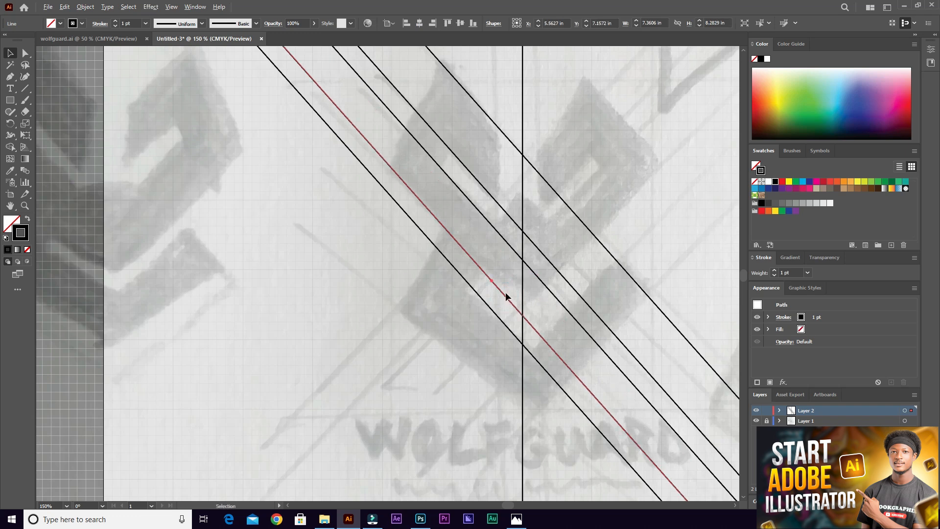
Duplicate the two uppermost diagonals about 1.28 in left and down, aligning the copy's upper line with the lowest existing diagonal.
{"action": "left_click_drag", "start_coordinate": [620, 200], "coordinate": [566, 292]}
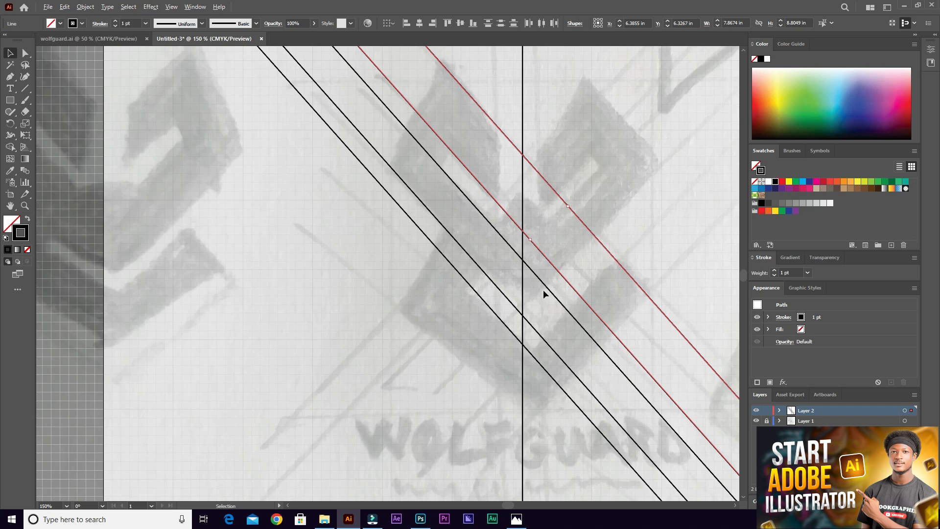
{"action": "scroll", "coordinate": [545, 288], "scroll_direction": "up", "scroll_amount": 1, "text": "alt"}
{"action": "scroll", "coordinate": [558, 281], "scroll_direction": "down", "scroll_amount": 3}
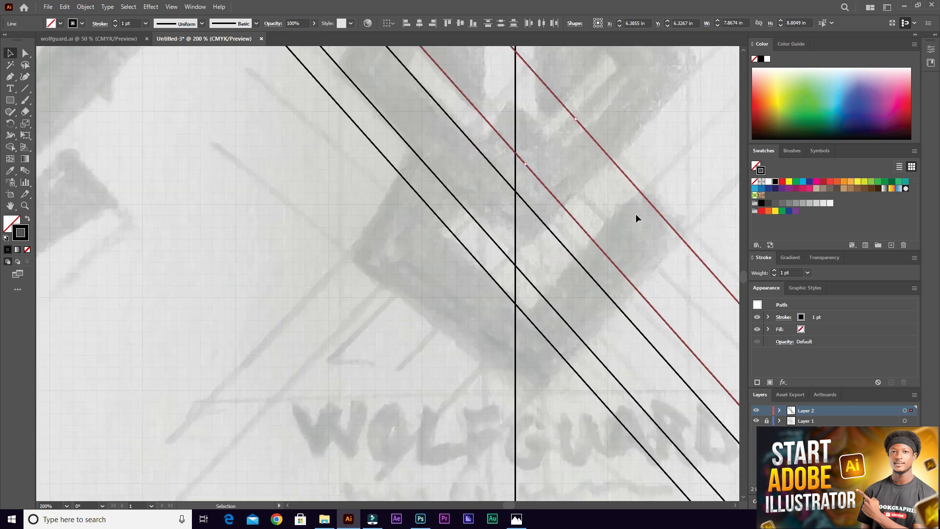
{"action": "left_click_drag", "start_coordinate": [650, 205], "coordinate": [529, 323]}
{"action": "scroll", "coordinate": [491, 252], "scroll_direction": "up", "scroll_amount": 4, "text": "alt"}
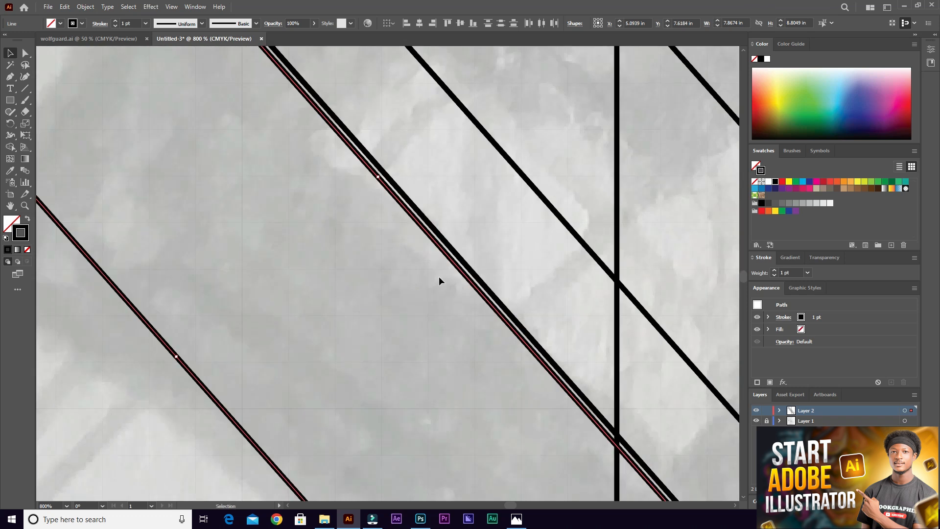
{"action": "left_click_drag", "start_coordinate": [457, 268], "coordinate": [465, 261]}
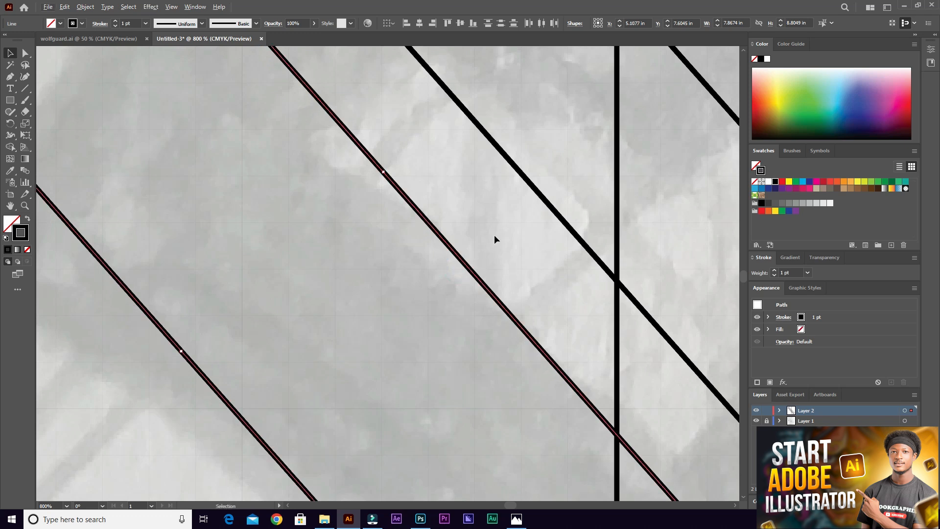
Delete the redundant overlapping diagonal along the lower edge of the lower chevron's opening.
{"action": "scroll", "coordinate": [494, 234], "scroll_direction": "down", "scroll_amount": 5}
{"action": "left_click", "coordinate": [404, 272]}
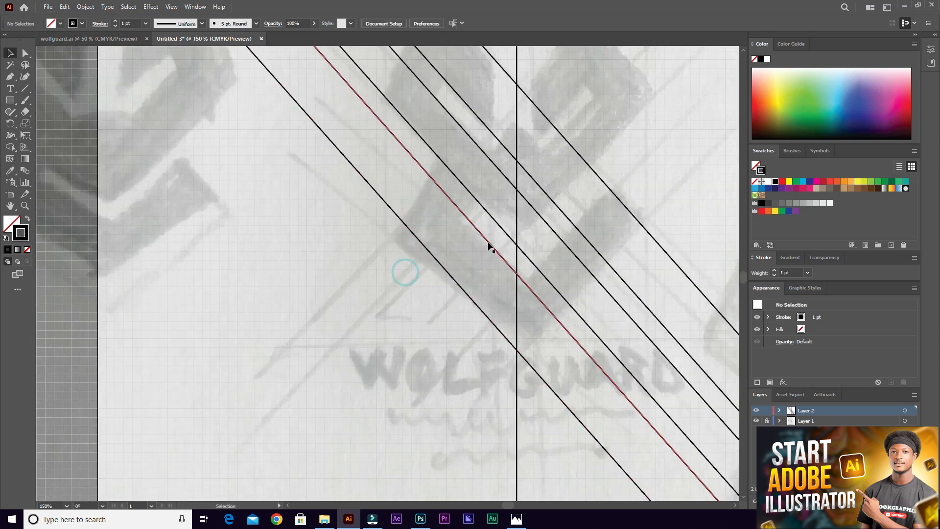
{"action": "left_click", "coordinate": [490, 245]}
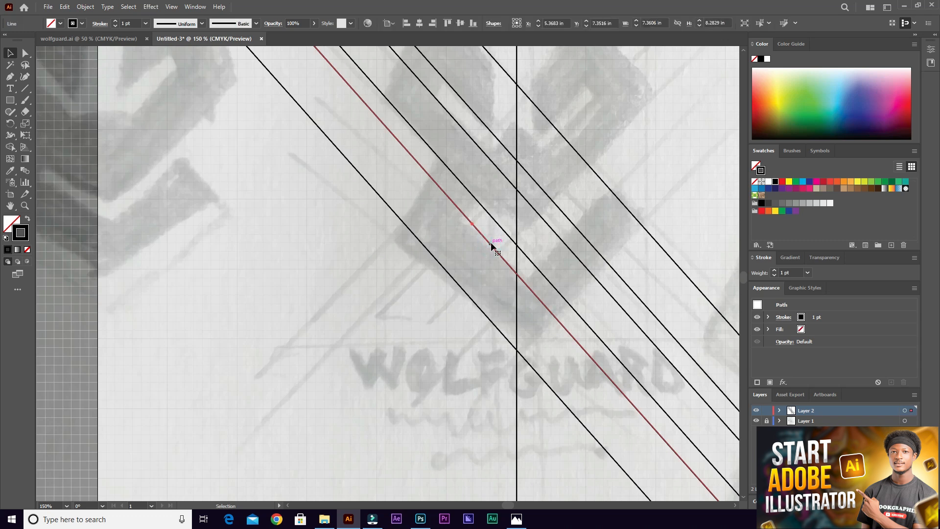
{"action": "key", "text": "Delete"}
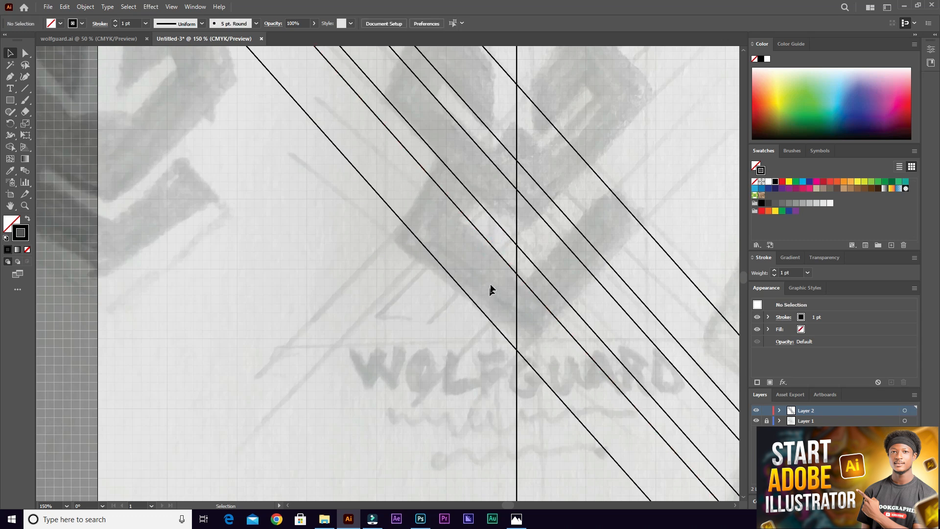
Try to place a copy of the vertical centre line about 0.33 in to its left, along the left ear's inner edge.
{"action": "scroll", "coordinate": [514, 237], "scroll_direction": "down", "scroll_amount": 3}
{"action": "scroll", "coordinate": [500, 216], "scroll_direction": "up", "scroll_amount": 4}
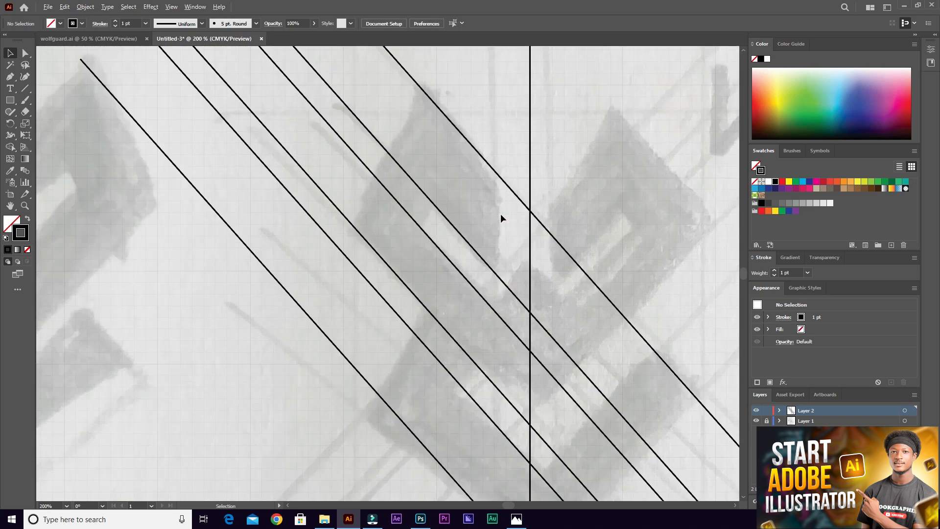
{"action": "scroll", "coordinate": [510, 235], "scroll_direction": "down", "scroll_amount": 1}
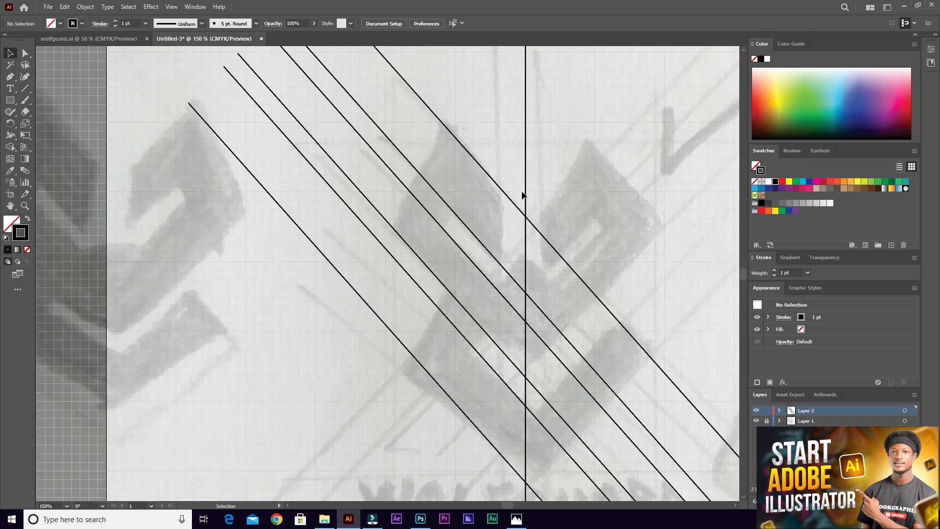
{"action": "left_click", "coordinate": [525, 172]}
{"action": "left_click_drag", "start_coordinate": [526, 174], "coordinate": [502, 180]}
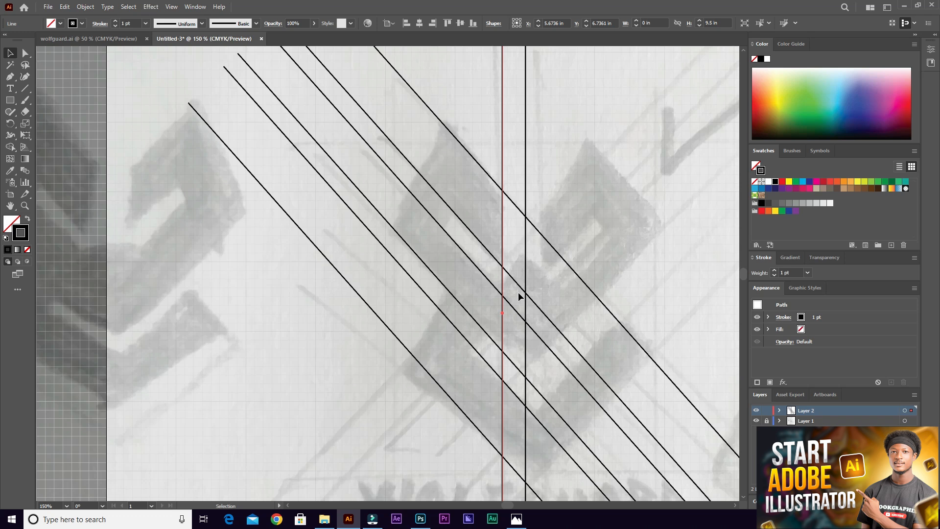
{"action": "key", "text": "ctrl+0"}
{"action": "left_click_drag", "start_coordinate": [151, 73], "coordinate": [340, 352]}
{"action": "key", "text": "ctrl+z"}
{"action": "key", "text": "ctrl+z"}
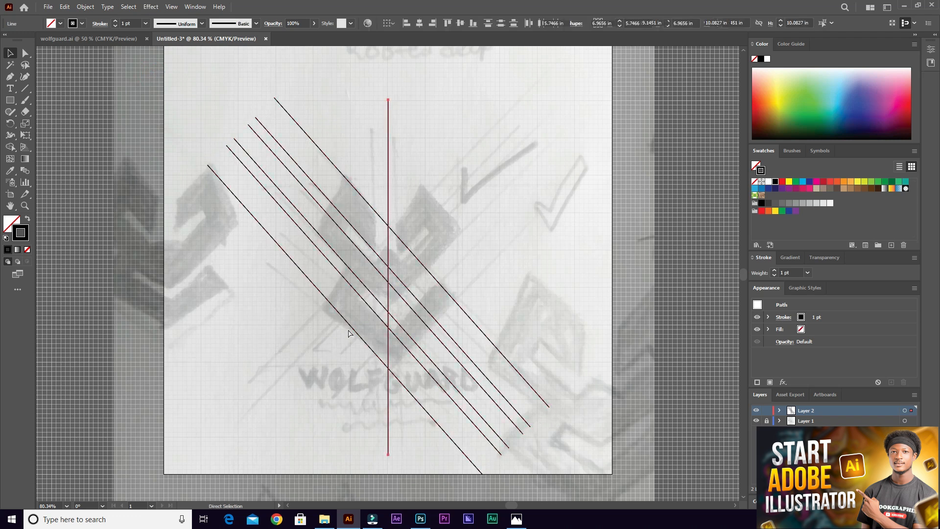
Draw a slanted line about 1.85 in wide and 2.79 in high from the left ear's tip down along its outer edge.
{"action": "scroll", "coordinate": [350, 278], "scroll_direction": "up", "scroll_amount": 1}
{"action": "scroll", "coordinate": [351, 279], "scroll_direction": "up", "scroll_amount": 2}
{"action": "scroll", "coordinate": [355, 257], "scroll_direction": "up", "scroll_amount": 1}
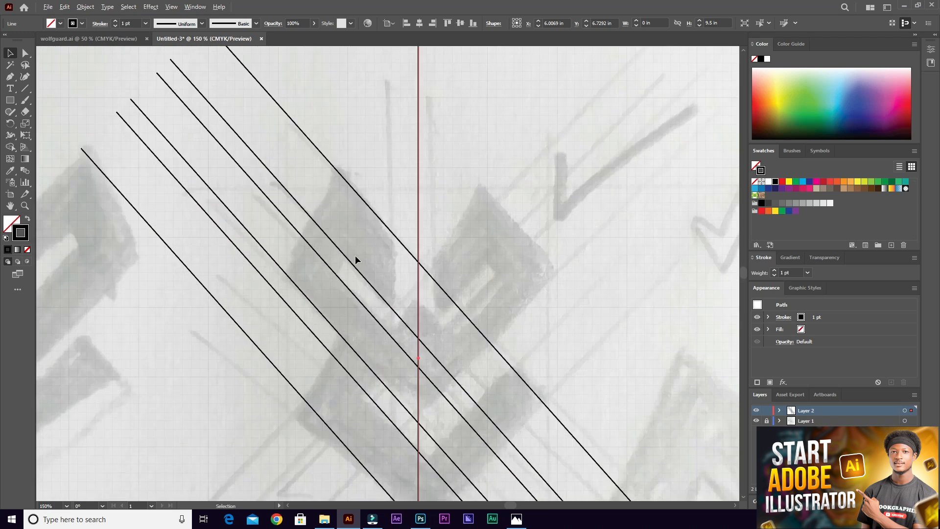
{"action": "scroll", "coordinate": [356, 254], "scroll_direction": "down", "scroll_amount": 1}
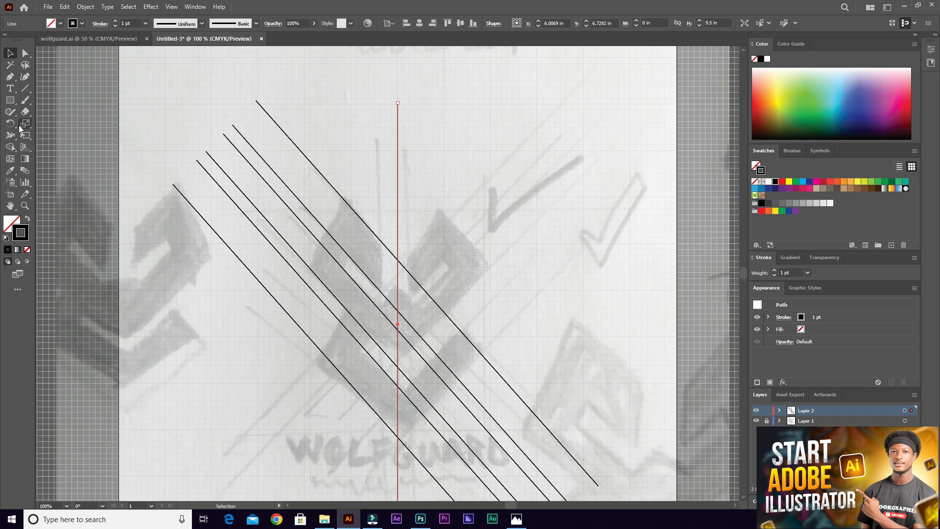
{"action": "left_click", "coordinate": [21, 91]}
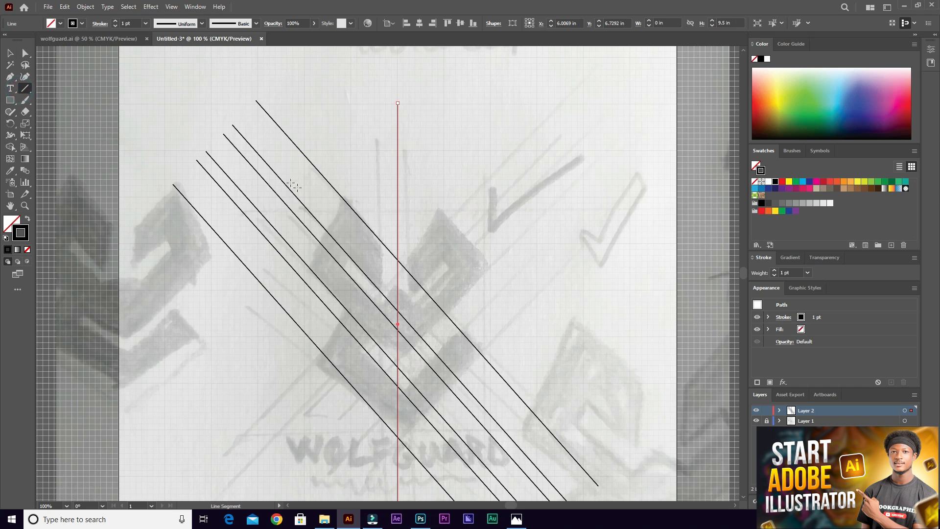
{"action": "scroll", "coordinate": [315, 194], "scroll_direction": "up", "scroll_amount": 1}
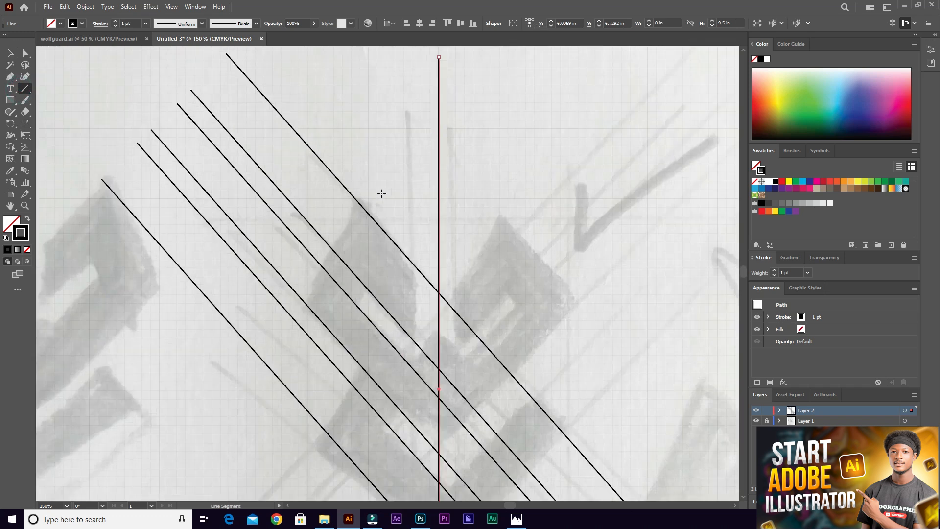
{"action": "left_click_drag", "start_coordinate": [369, 198], "coordinate": [240, 392]}
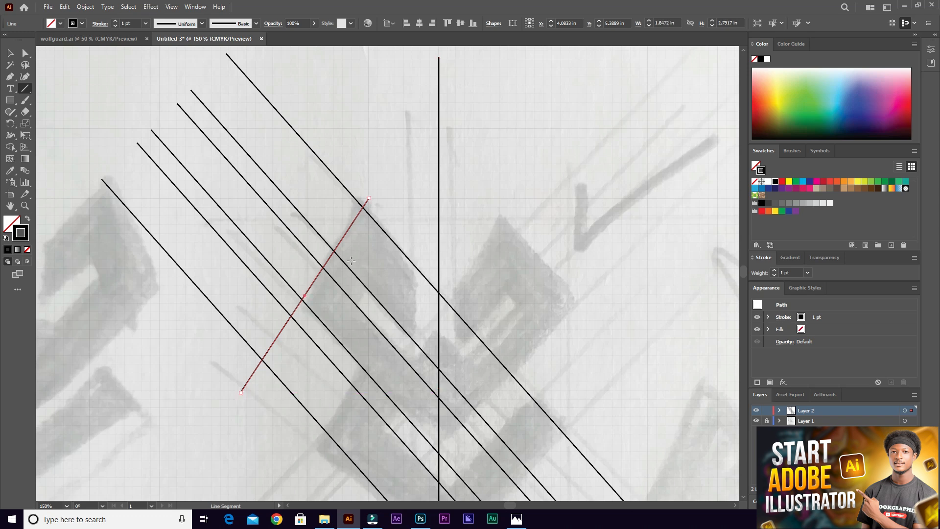
Extend the slanted line's upper end to about 2.74 in wide by 4.40 in high and slide it down along the ear's outer edge.
{"action": "scroll", "coordinate": [368, 220], "scroll_direction": "down", "scroll_amount": 3}
{"action": "scroll", "coordinate": [368, 216], "scroll_direction": "up", "scroll_amount": 3}
{"action": "key", "text": "a"}
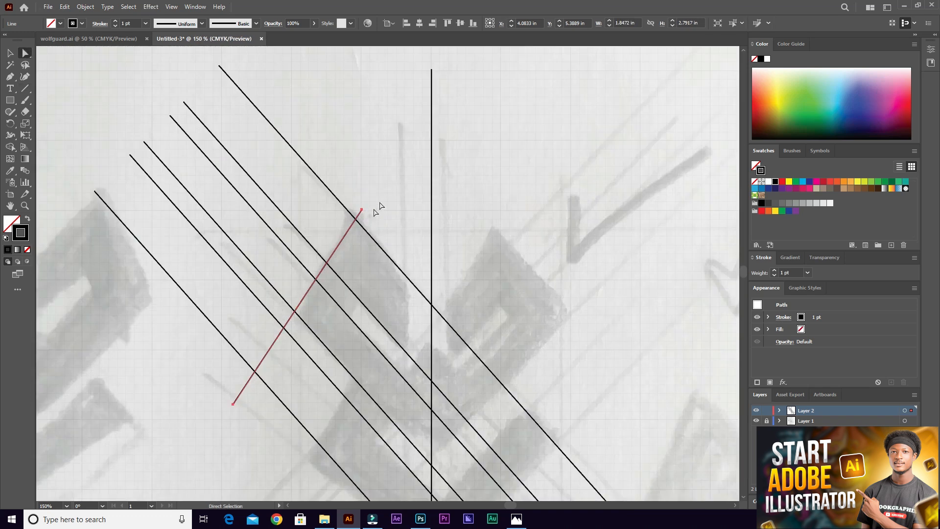
{"action": "left_click_drag", "start_coordinate": [361, 210], "coordinate": [423, 98]}
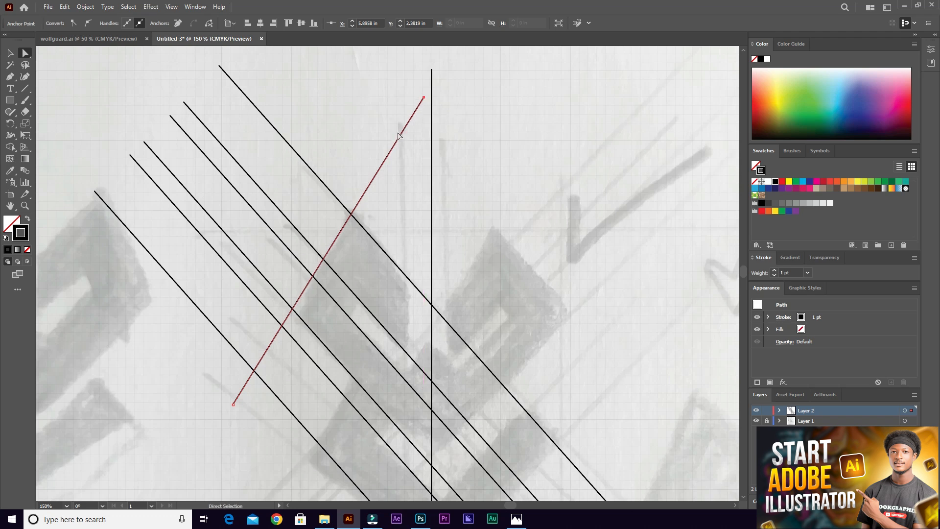
{"action": "key", "text": "v"}
{"action": "left_click_drag", "start_coordinate": [400, 140], "coordinate": [389, 165]}
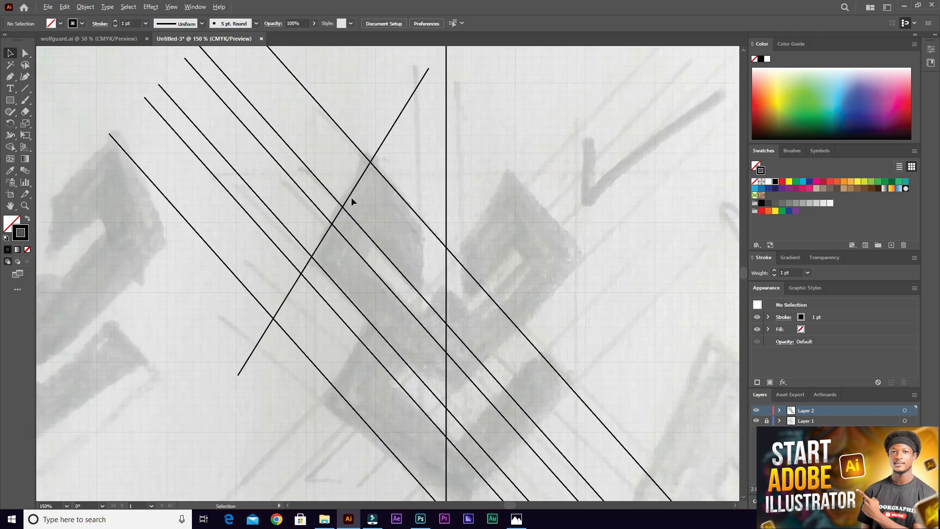
Place a parallel copy of the slanted line about 0.5 in right and down, at the upper end of the left ear's slot.
{"action": "left_click_drag", "start_coordinate": [351, 199], "coordinate": [384, 234]}
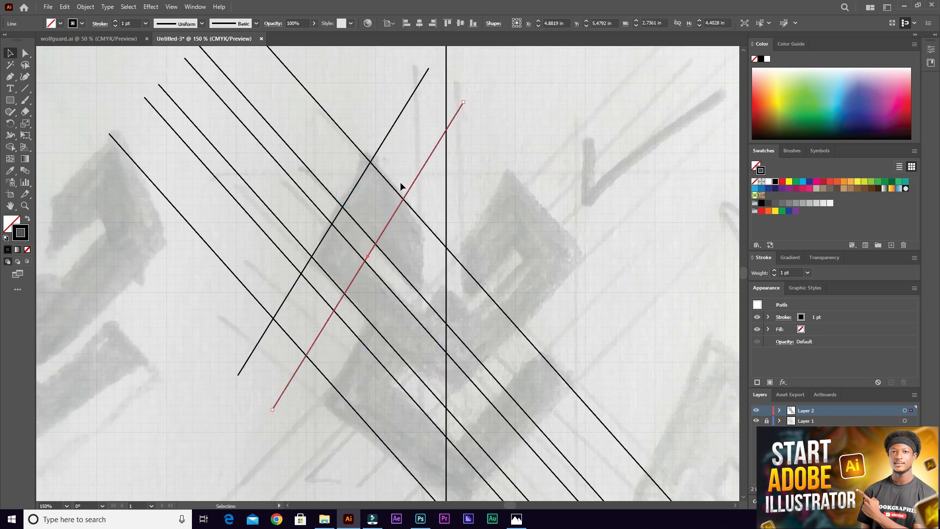
{"action": "left_click", "coordinate": [367, 264], "text": "shift"}
{"action": "left_click", "coordinate": [510, 265]}
Duplicate the vertical centre line about 0.35 in to the left, along the left ear's inner edge.
{"action": "left_click_drag", "start_coordinate": [445, 190], "coordinate": [424, 196]}
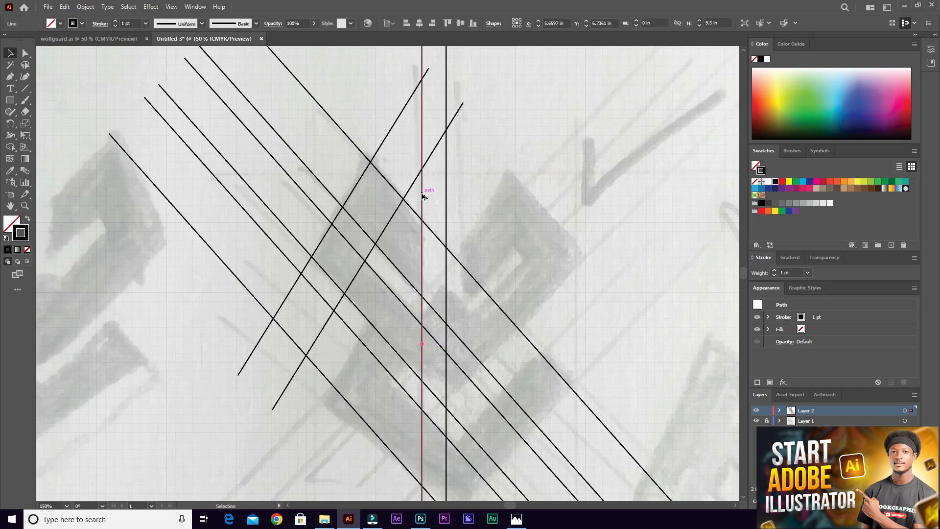
{"action": "scroll", "coordinate": [424, 195], "scroll_direction": "down", "scroll_amount": 1}
{"action": "left_click", "coordinate": [540, 238]}
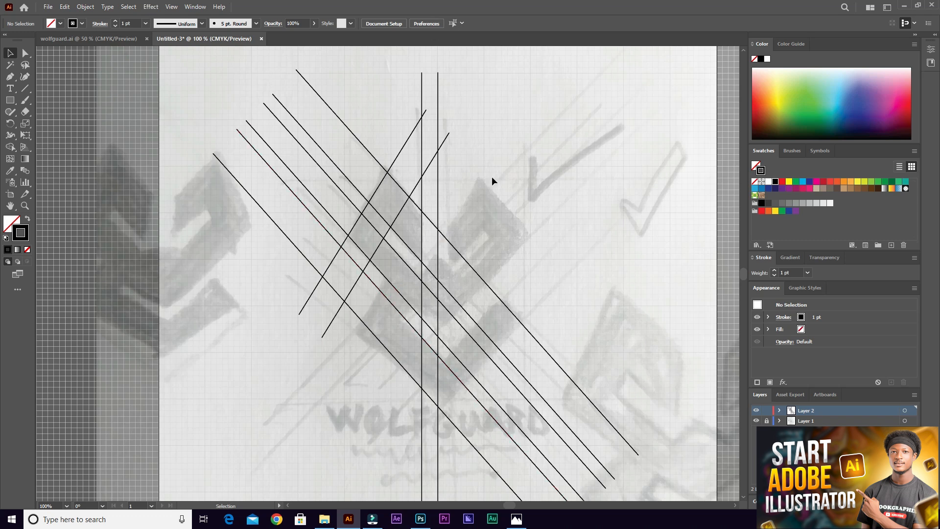
Create a reflected copy of all construction lines except the vertical centre line, using the Vertical axis at 90°.
{"action": "left_click_drag", "start_coordinate": [160, 69], "coordinate": [427, 405]}
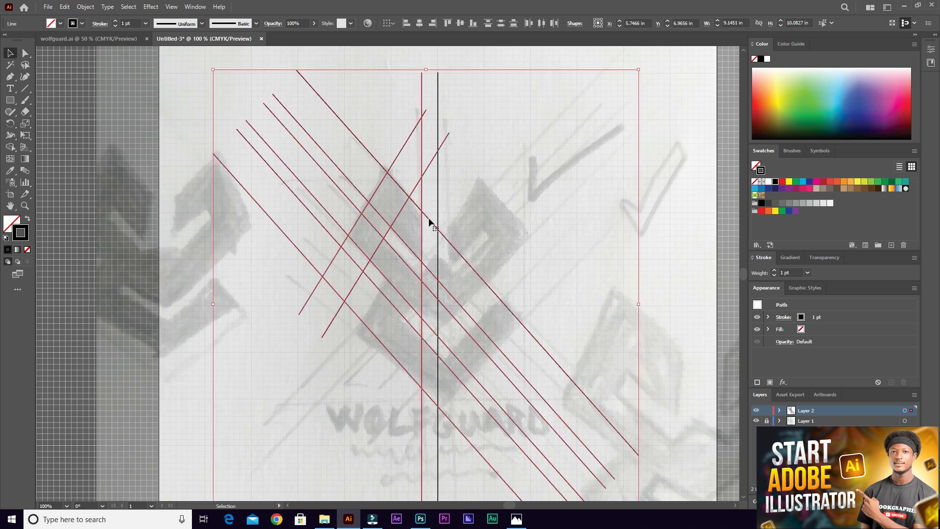
{"action": "right_click", "coordinate": [415, 247]}
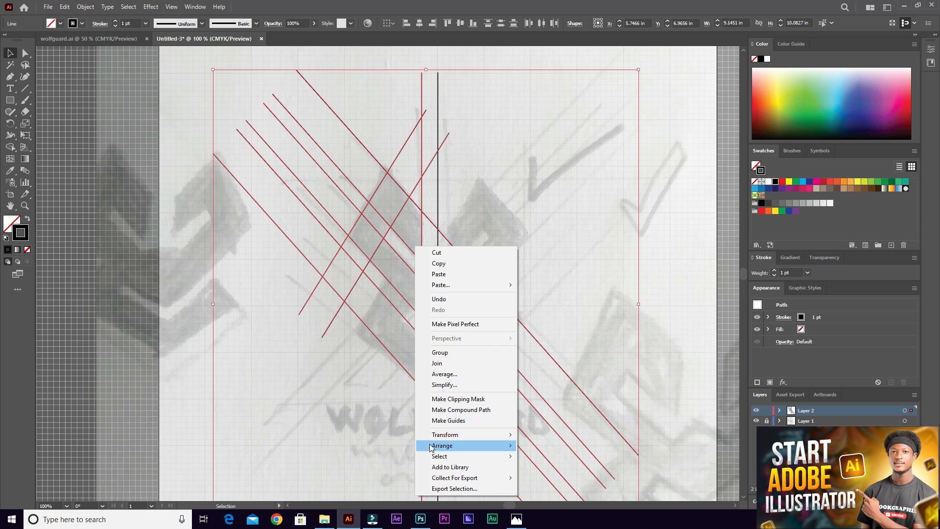
{"action": "mouse_move", "coordinate": [461, 437]}
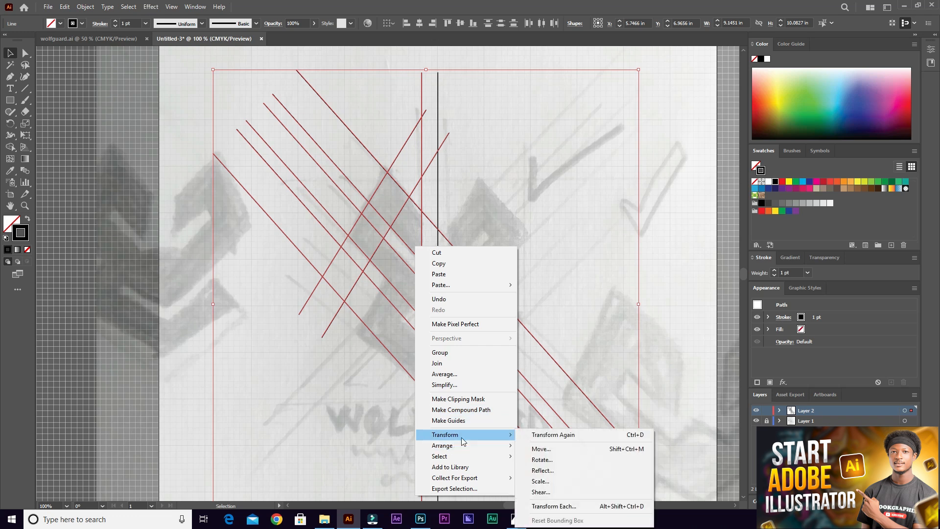
{"action": "left_click", "coordinate": [542, 471]}
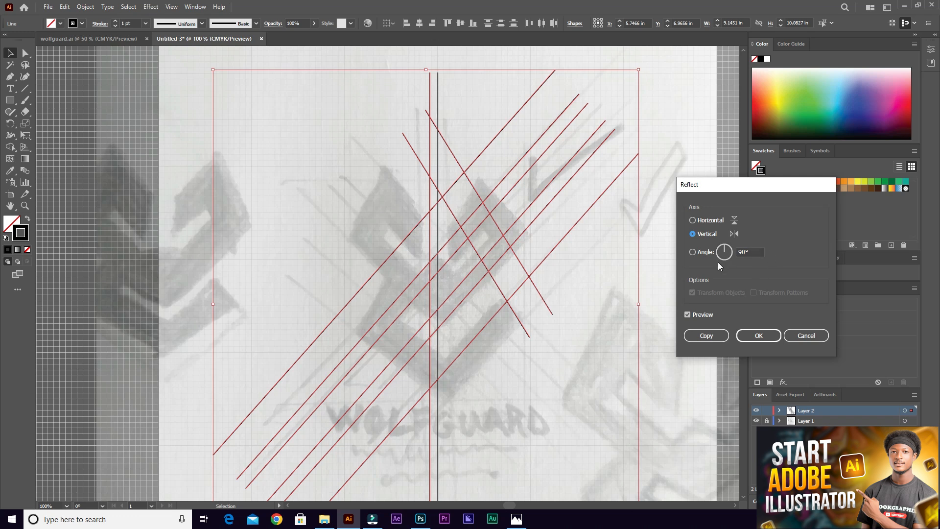
{"action": "left_click", "coordinate": [707, 336]}
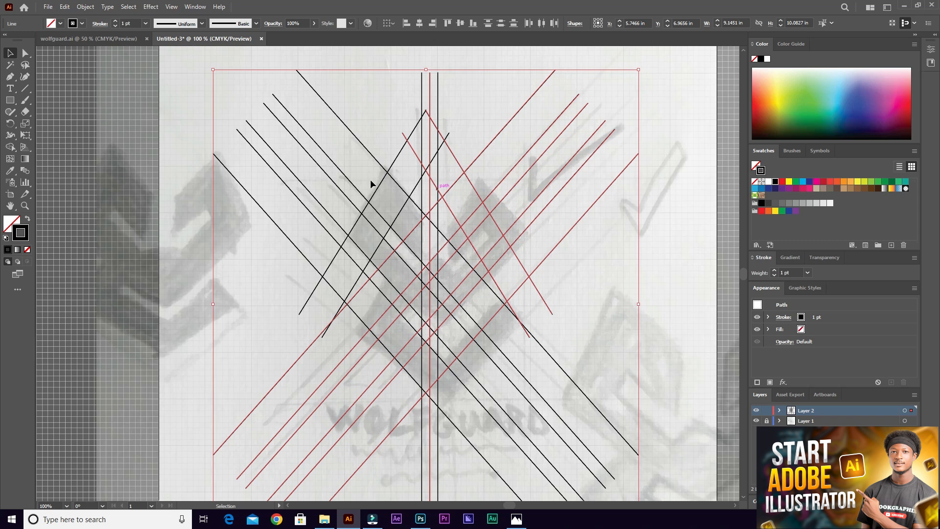
Group the reflected lines and move the group about 0.51 in to the right to mirror the originals about the centre line.
{"action": "right_click", "coordinate": [453, 237]}
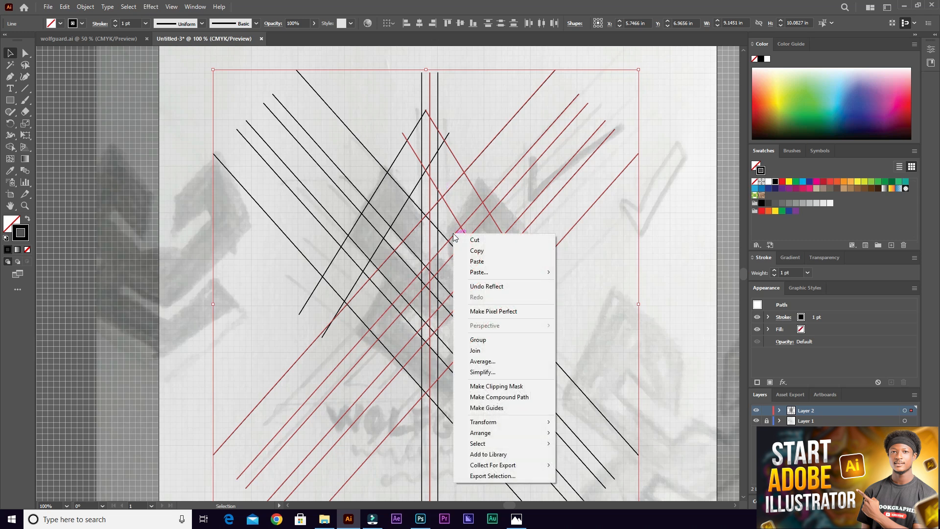
{"action": "left_click", "coordinate": [483, 339]}
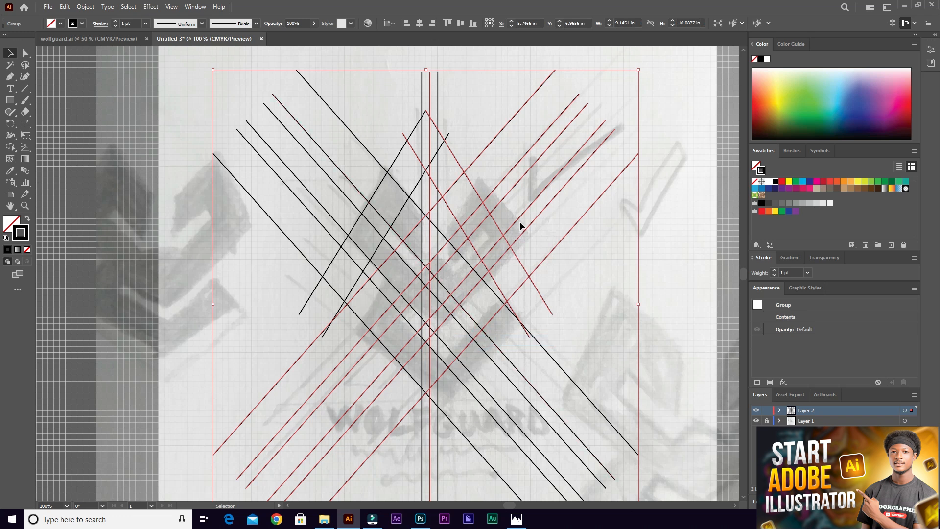
{"action": "left_click_drag", "start_coordinate": [463, 227], "coordinate": [487, 230]}
{"action": "scroll", "coordinate": [433, 153], "scroll_direction": "up", "scroll_amount": 15}
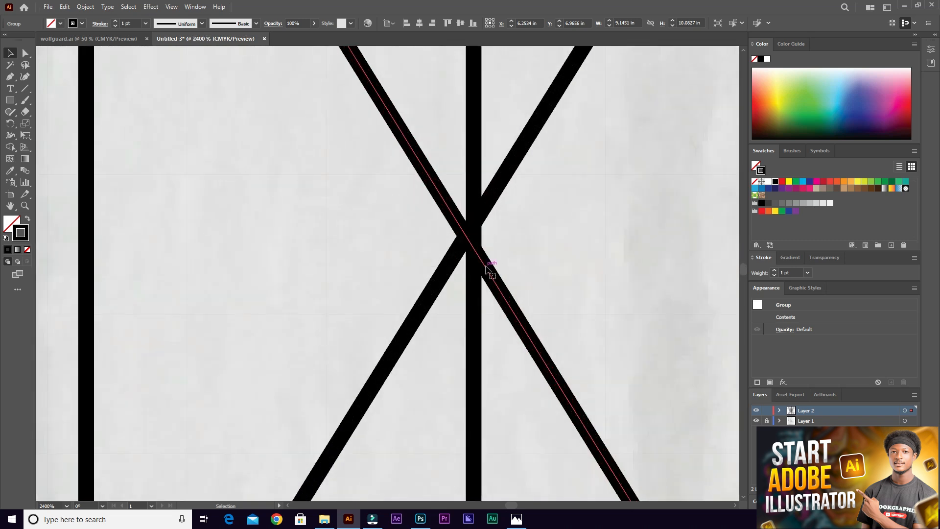
Nudge the mirrored line group about 0.01 in to the right so its diagonals cross the originals exactly on the vertical centre line.
{"action": "left_click_drag", "start_coordinate": [482, 264], "coordinate": [501, 270]}
{"action": "scroll", "coordinate": [463, 214], "scroll_direction": "down", "scroll_amount": 8}
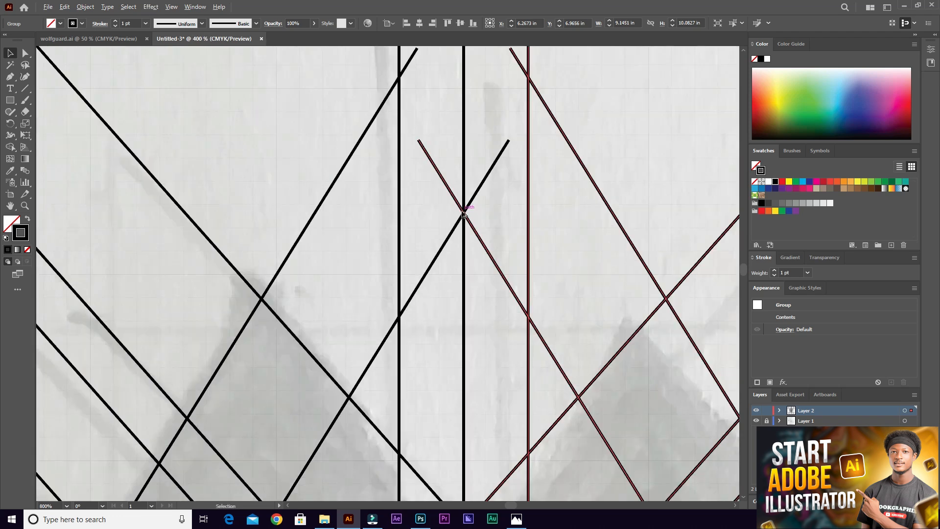
{"action": "scroll", "coordinate": [515, 216], "scroll_direction": "down", "scroll_amount": 4}
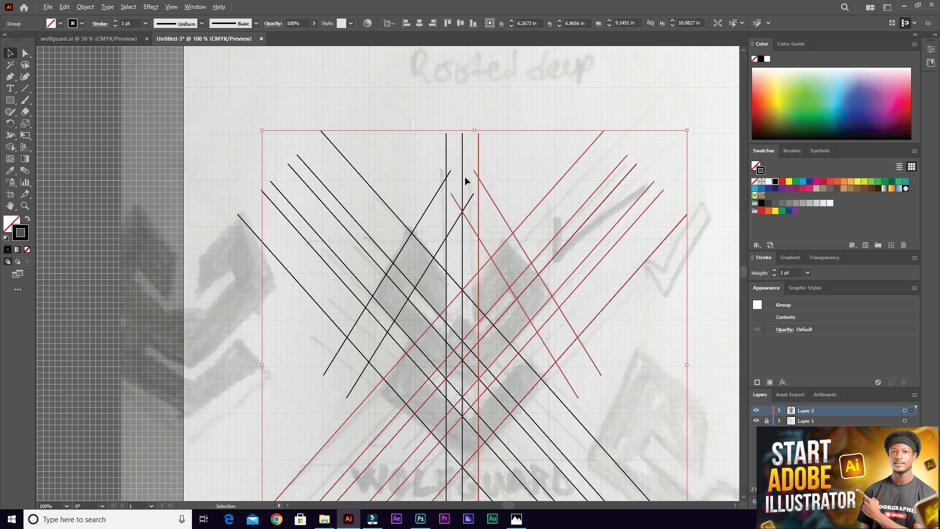
{"action": "scroll", "coordinate": [465, 177], "scroll_direction": "down", "scroll_amount": 1}
{"action": "scroll", "coordinate": [466, 343], "scroll_direction": "up", "scroll_amount": 12}
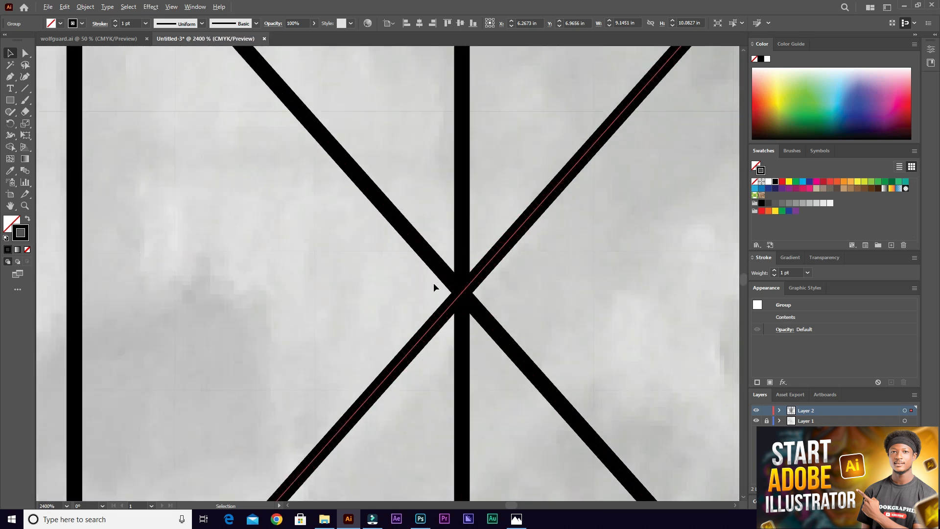
{"action": "scroll", "coordinate": [433, 287], "scroll_direction": "down", "scroll_amount": 12}
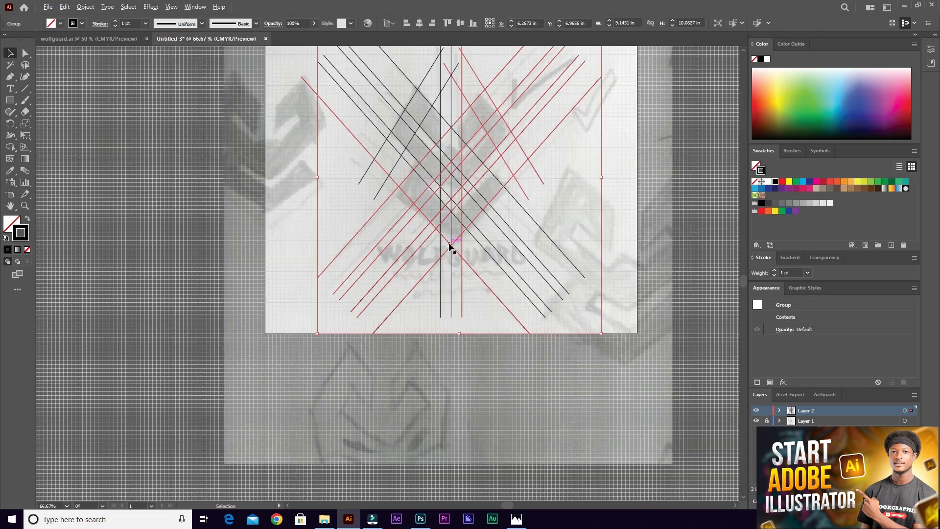
{"action": "scroll", "coordinate": [446, 225], "scroll_direction": "up", "scroll_amount": 2}
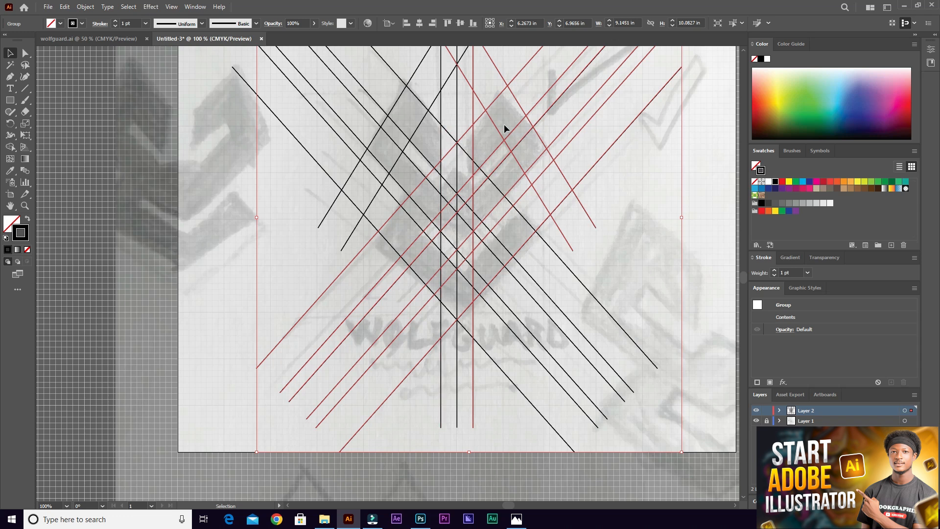
Ungroup the mirrored construction lines and clear the selection.
{"action": "right_click", "coordinate": [605, 152]}
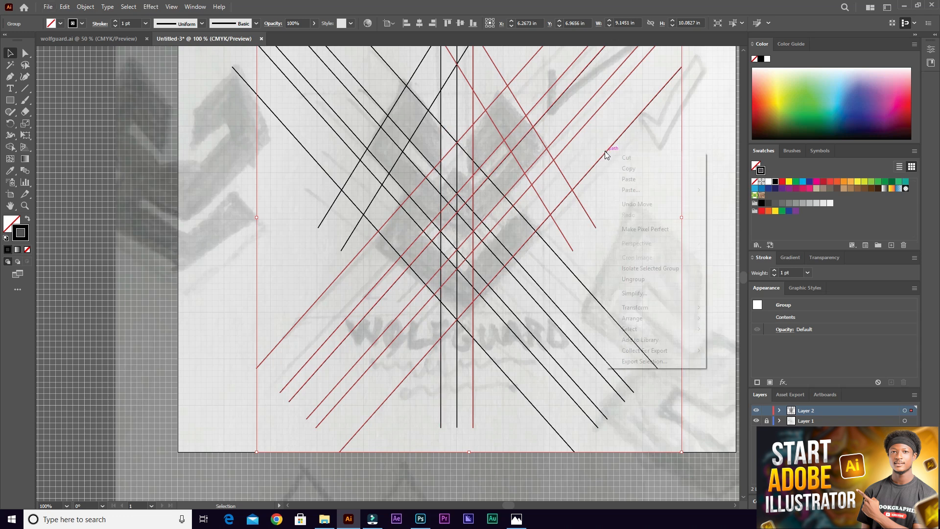
{"action": "left_click", "coordinate": [648, 280]}
{"action": "left_click", "coordinate": [705, 233]}
Examine the complete construction grid against the sketch, hiding and showing the sketch layer to compare.
{"action": "scroll", "coordinate": [553, 163], "scroll_direction": "down", "scroll_amount": 1, "text": "alt"}
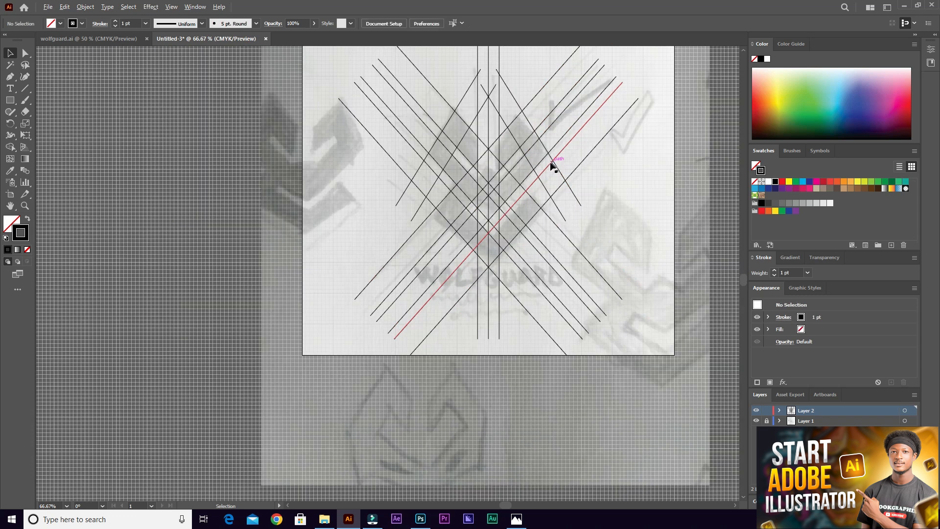
{"action": "scroll", "coordinate": [514, 170], "scroll_direction": "down", "scroll_amount": 1, "text": "alt"}
{"action": "scroll", "coordinate": [514, 169], "scroll_direction": "up", "scroll_amount": 2, "text": "alt"}
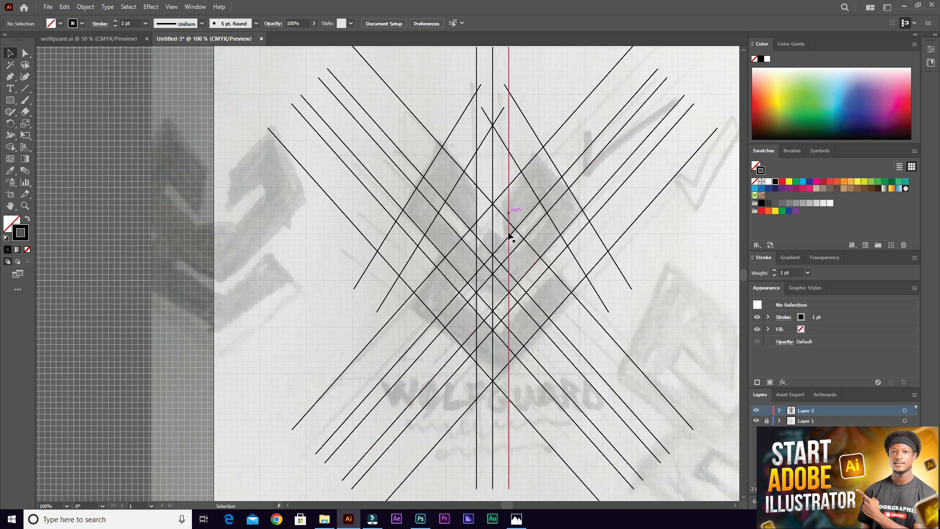
{"action": "scroll", "coordinate": [501, 275], "scroll_direction": "up", "scroll_amount": 1, "text": "alt"}
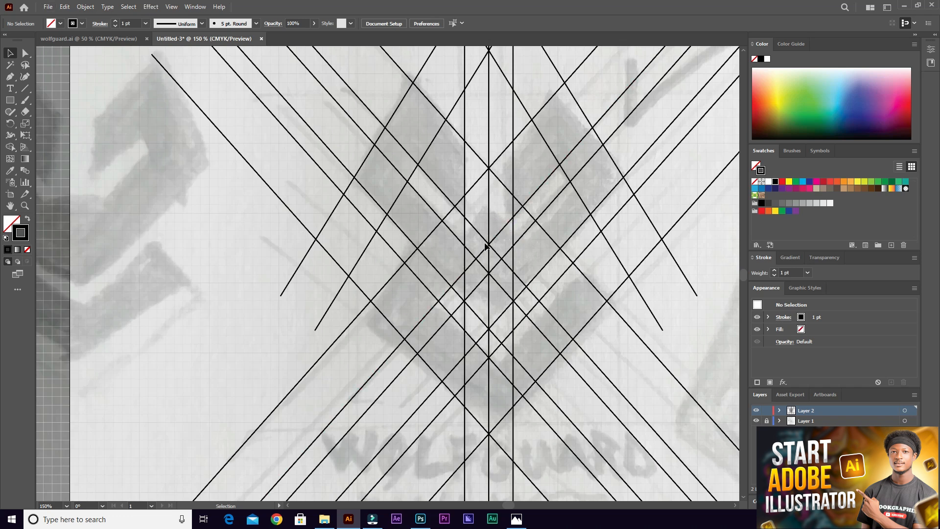
{"action": "scroll", "coordinate": [485, 246], "scroll_direction": "down", "scroll_amount": 1}
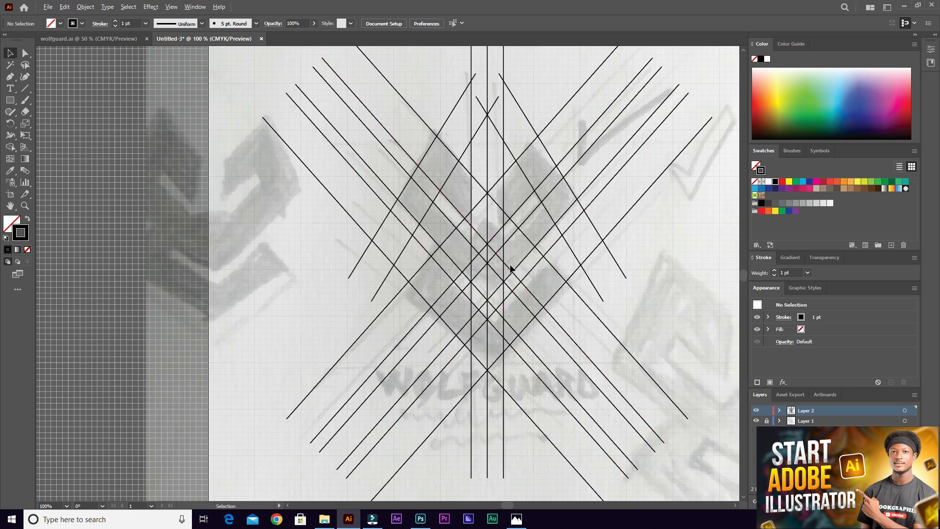
{"action": "scroll", "coordinate": [510, 268], "scroll_direction": "down", "scroll_amount": 1}
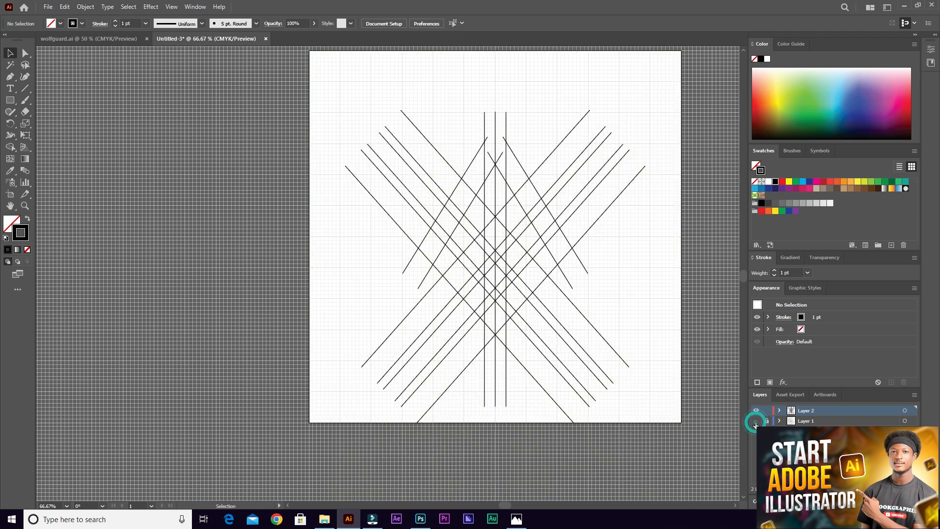
{"action": "left_click", "coordinate": [756, 421]}
{"action": "left_click", "coordinate": [756, 421]}
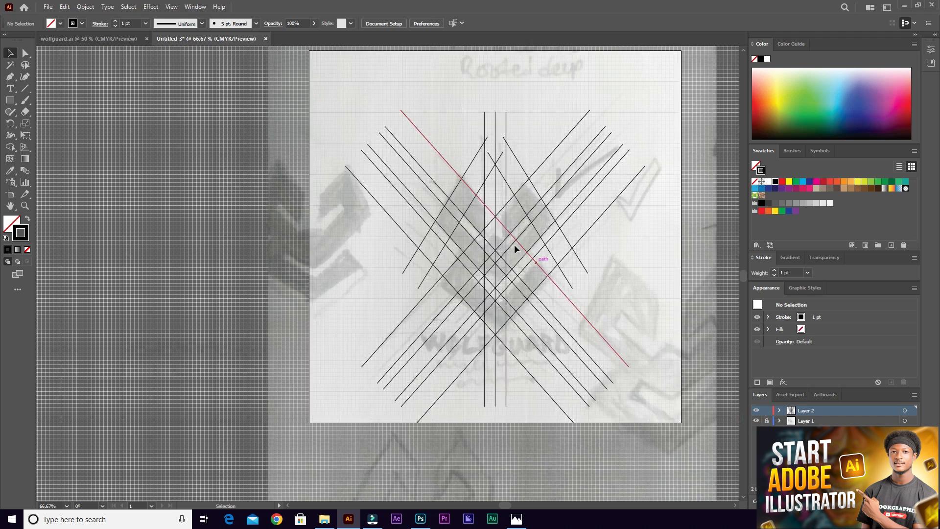
{"action": "scroll", "coordinate": [512, 241], "scroll_direction": "up", "scroll_amount": 1}
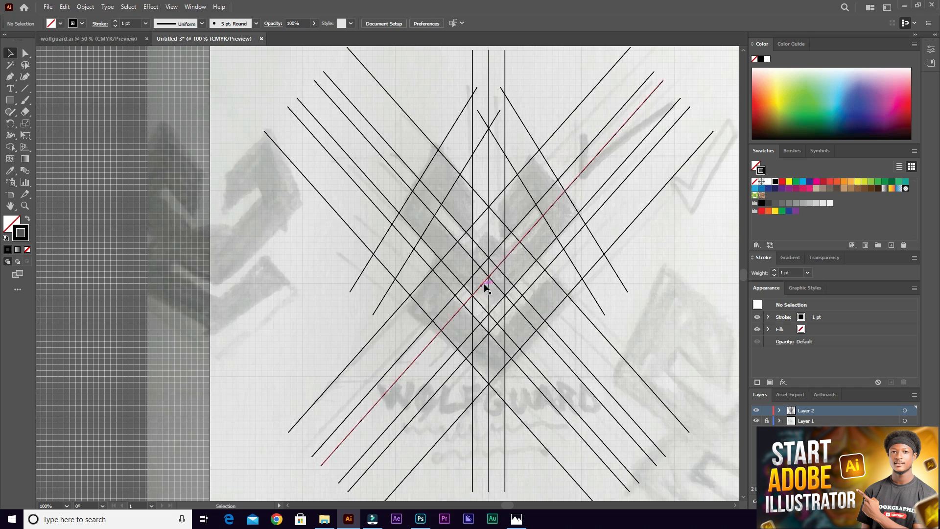
Select all construction lines and erase the excess line ends above and beside the ears with the Shape Builder tool.
{"action": "left_click_drag", "start_coordinate": [228, 124], "coordinate": [655, 416]}
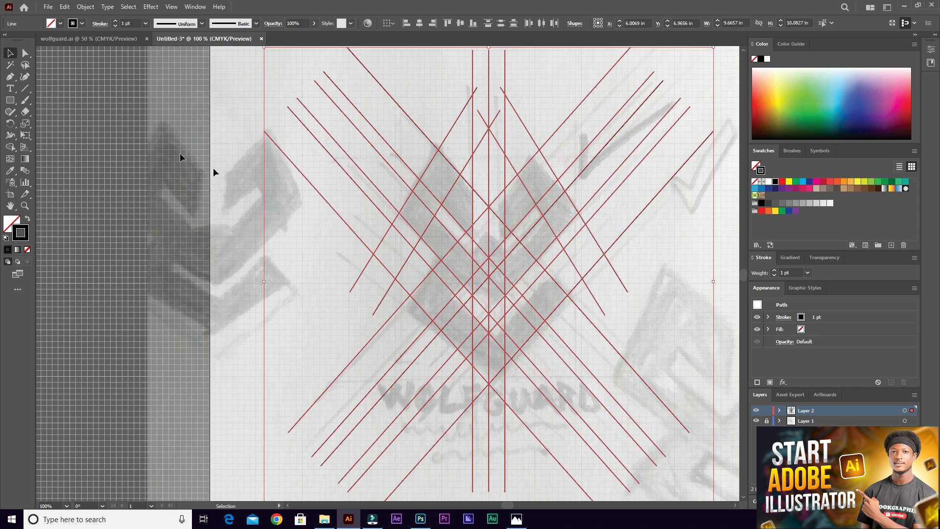
{"action": "left_click", "coordinate": [16, 149]}
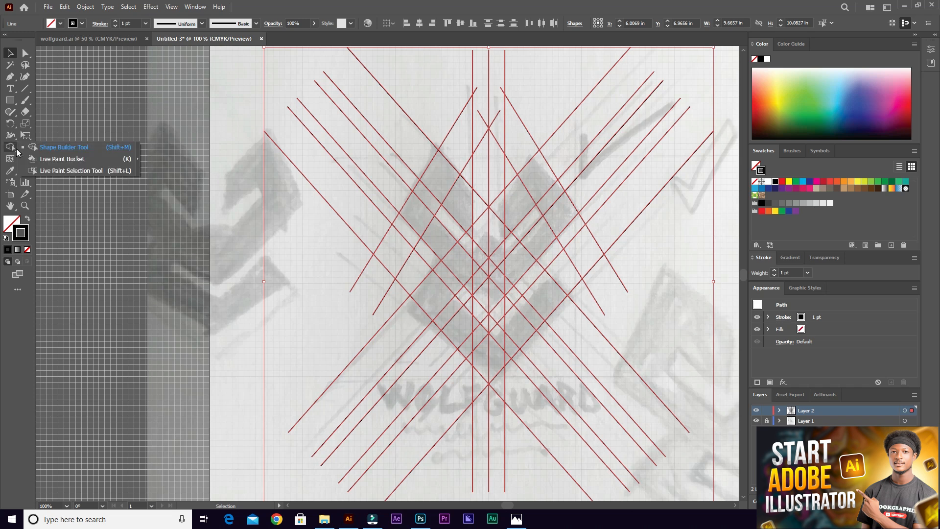
{"action": "left_click", "coordinate": [15, 150]}
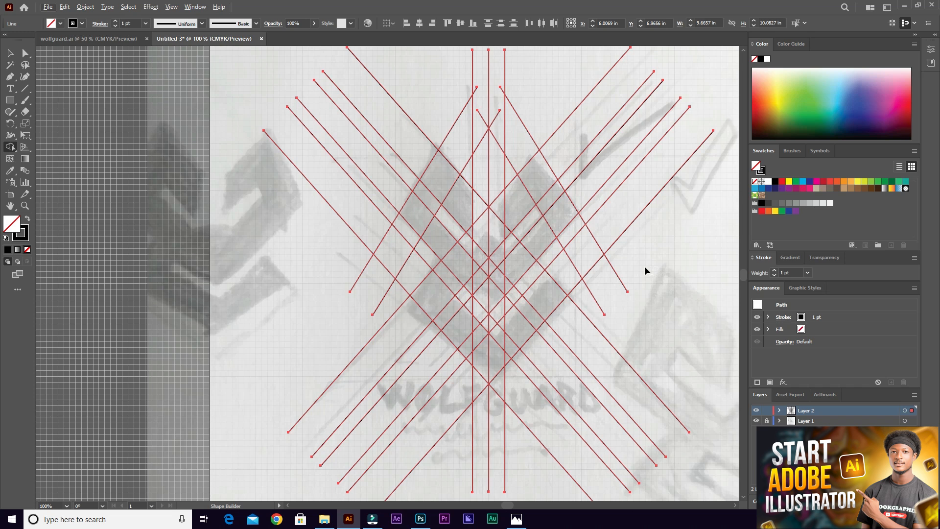
{"action": "key", "text": "alt"}
{"action": "left_click_drag", "start_coordinate": [544, 87], "coordinate": [650, 236]}
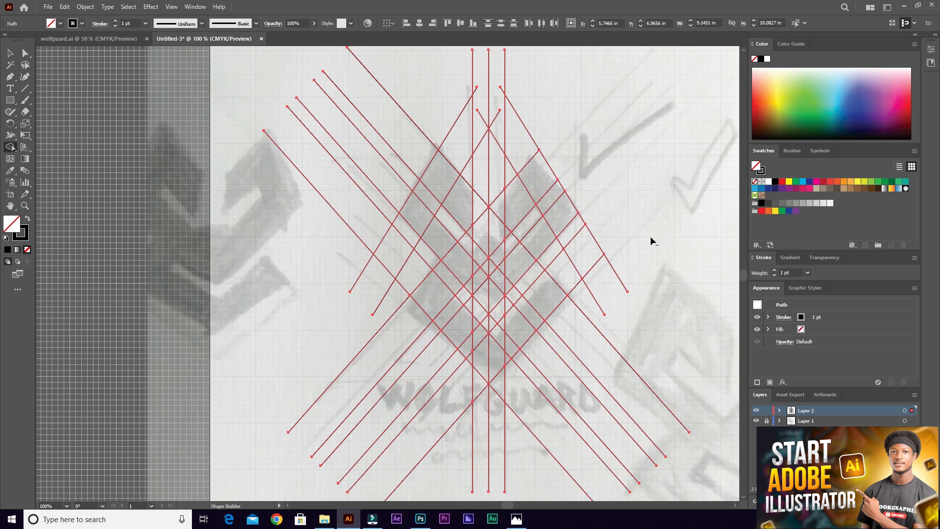
{"action": "mouse_move", "coordinate": [556, 102]}
{"action": "left_mouse_down"}
{"action": "mouse_move", "coordinate": [514, 152]}
{"action": "mouse_move", "coordinate": [478, 164]}
{"action": "mouse_move", "coordinate": [448, 128]}
{"action": "mouse_move", "coordinate": [529, 139]}
{"action": "mouse_move", "coordinate": [465, 90]}
{"action": "mouse_move", "coordinate": [440, 48]}
{"action": "mouse_move", "coordinate": [477, 128]}
{"action": "left_mouse_up"}
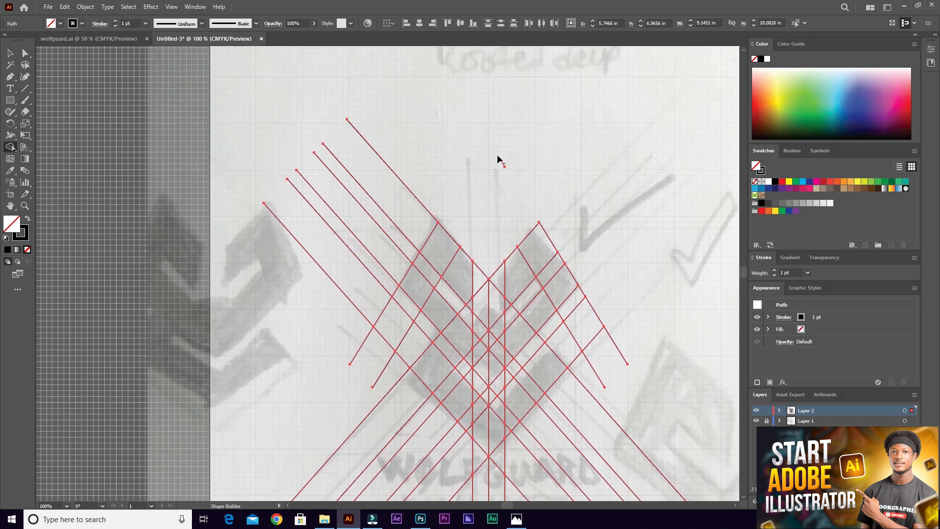
{"action": "left_click_drag", "start_coordinate": [459, 153], "coordinate": [305, 324]}
Erase the line ends extending beyond the lower and outer edges of the logo with the Shape Builder tool.
{"action": "scroll", "coordinate": [470, 231], "scroll_direction": "down", "scroll_amount": 5}
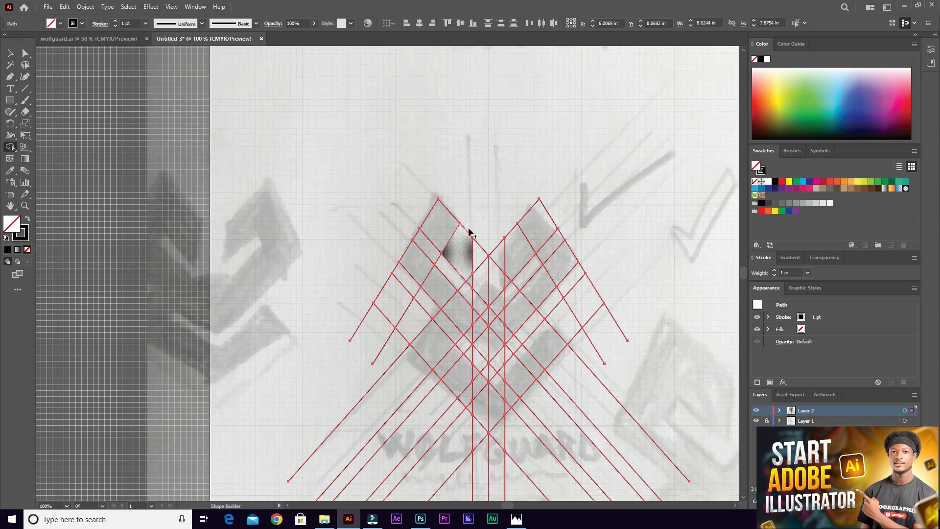
{"action": "left_click_drag", "start_coordinate": [296, 272], "coordinate": [429, 402]}
{"action": "left_click_drag", "start_coordinate": [353, 390], "coordinate": [510, 394]}
{"action": "left_click_drag", "start_coordinate": [670, 252], "coordinate": [544, 398]}
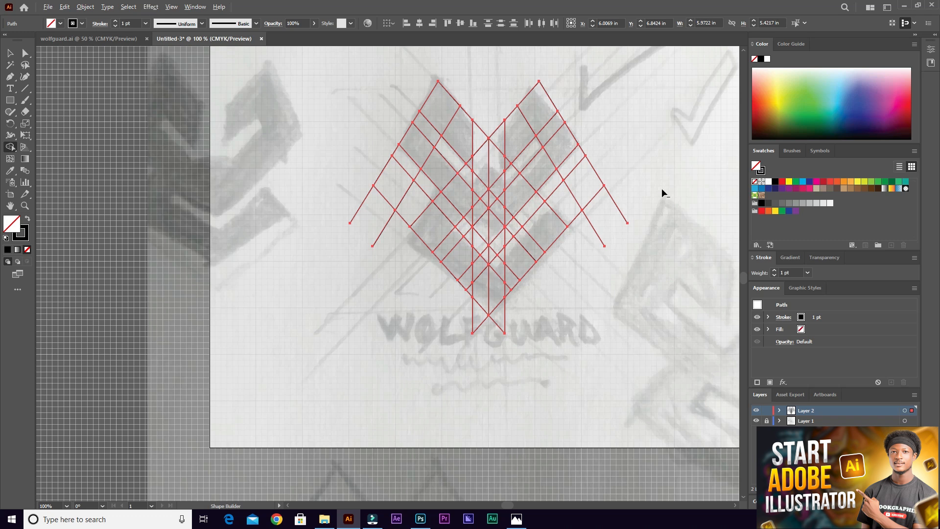
{"action": "left_click_drag", "start_coordinate": [600, 239], "coordinate": [595, 241]}
{"action": "left_click_drag", "start_coordinate": [332, 176], "coordinate": [391, 252]}
{"action": "mouse_move", "coordinate": [455, 310]}
{"action": "left_mouse_down"}
{"action": "mouse_move", "coordinate": [485, 335]}
{"action": "mouse_move", "coordinate": [516, 318]}
{"action": "mouse_move", "coordinate": [484, 336]}
{"action": "left_mouse_up"}
Erase the outer cells and leftover line stubs between the ears and the lower chevron on both sides.
{"action": "scroll", "coordinate": [516, 192], "scroll_direction": "up", "scroll_amount": 2}
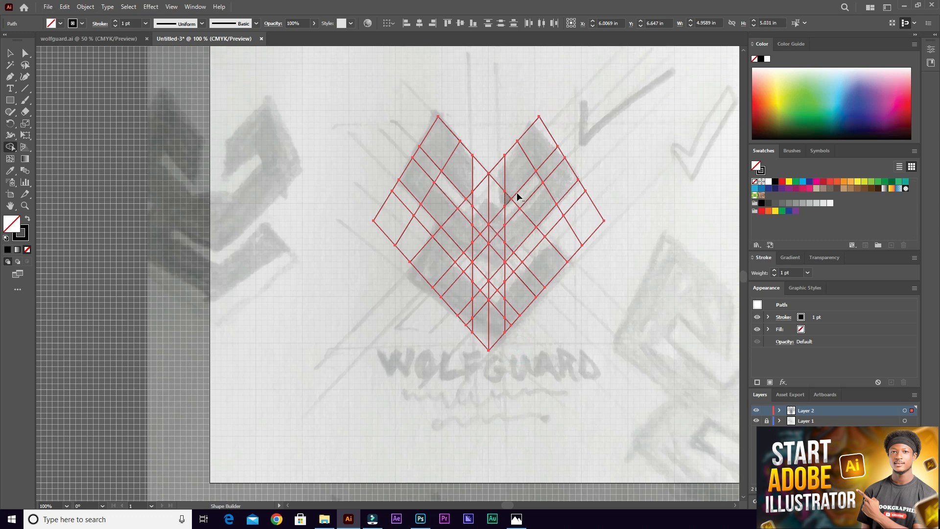
{"action": "scroll", "coordinate": [517, 193], "scroll_direction": "up", "scroll_amount": 1}
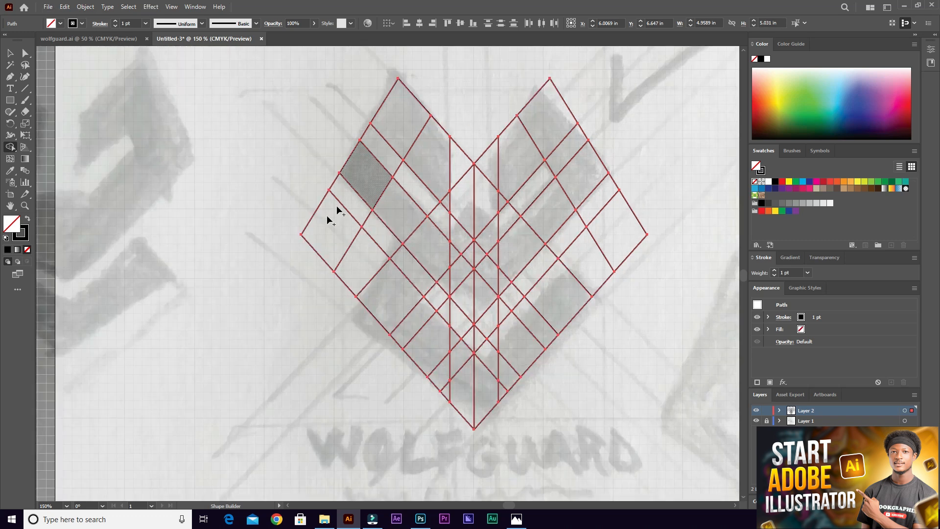
{"action": "mouse_move", "coordinate": [283, 210]}
{"action": "left_mouse_down"}
{"action": "mouse_move", "coordinate": [311, 217]}
{"action": "mouse_move", "coordinate": [369, 254]}
{"action": "mouse_move", "coordinate": [377, 232]}
{"action": "mouse_move", "coordinate": [341, 193]}
{"action": "mouse_move", "coordinate": [296, 280]}
{"action": "left_mouse_up"}
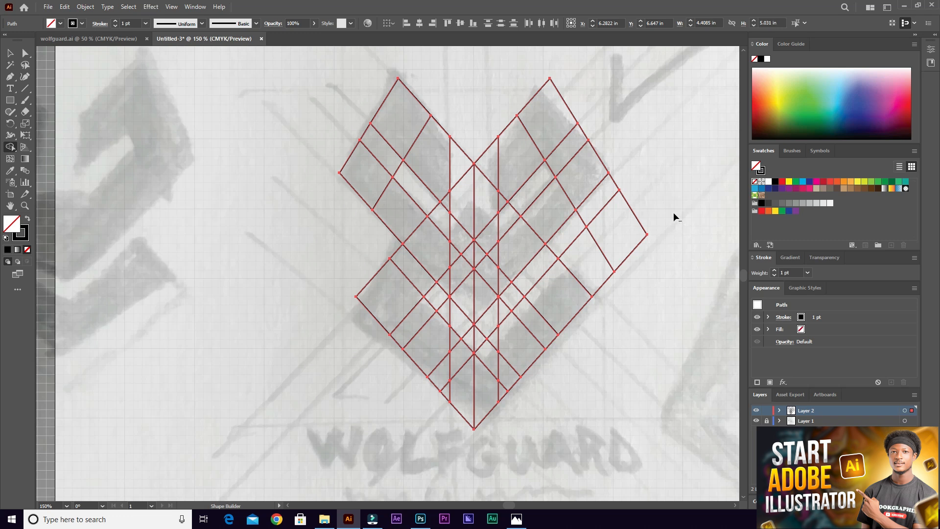
{"action": "mouse_move", "coordinate": [659, 185]}
{"action": "left_mouse_down"}
{"action": "mouse_move", "coordinate": [579, 233]}
{"action": "mouse_move", "coordinate": [628, 269]}
{"action": "mouse_move", "coordinate": [618, 299]}
{"action": "left_mouse_up"}
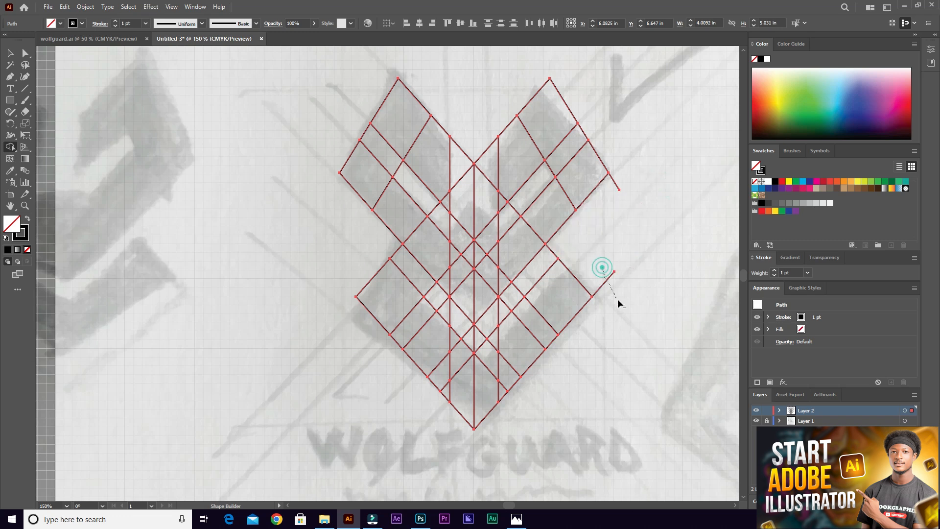
{"action": "left_click_drag", "start_coordinate": [629, 180], "coordinate": [606, 197]}
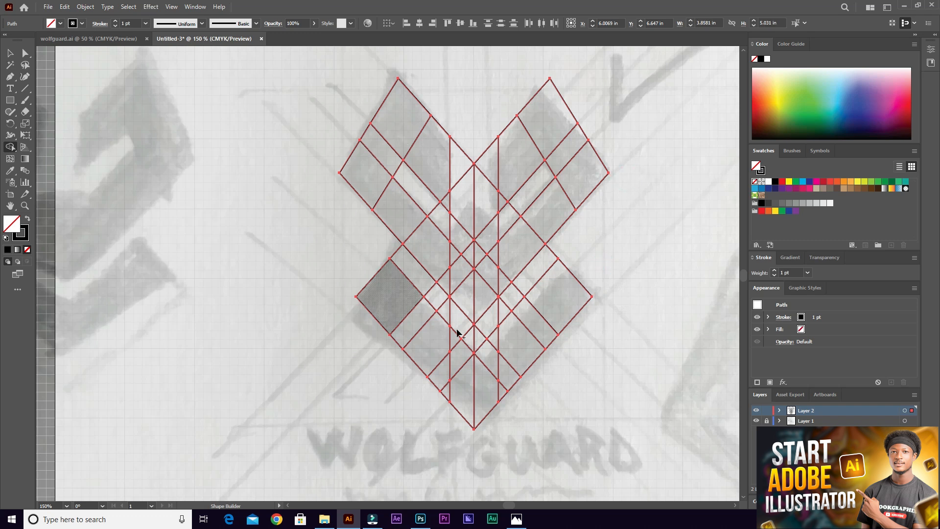
Merge the cells of the lower chevron into one V-shaped piece and erase its leftover inner line fragments.
{"action": "scroll", "coordinate": [471, 285], "scroll_direction": "up", "scroll_amount": 1}
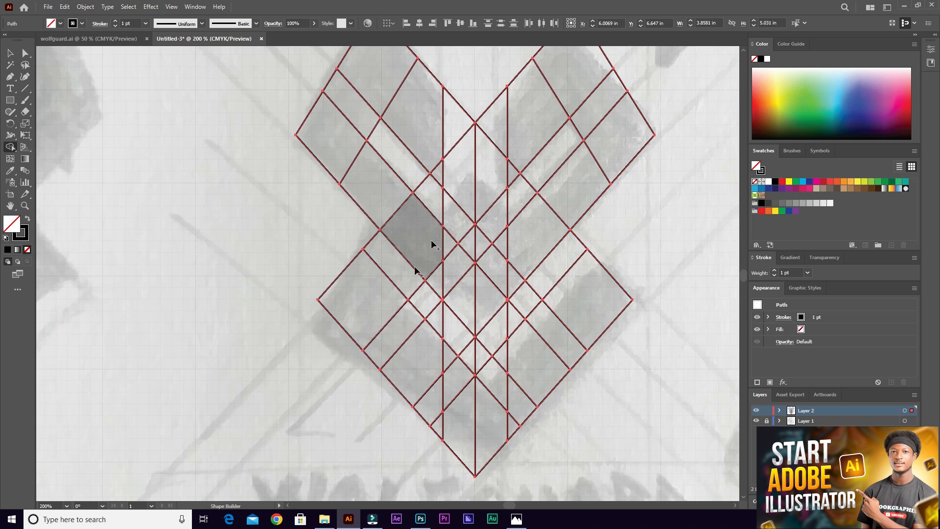
{"action": "left_click_drag", "start_coordinate": [583, 306], "coordinate": [475, 418]}
{"action": "mouse_move", "coordinate": [515, 362]}
{"action": "left_mouse_down"}
{"action": "mouse_move", "coordinate": [527, 371]}
{"action": "mouse_move", "coordinate": [504, 426]}
{"action": "left_mouse_up"}
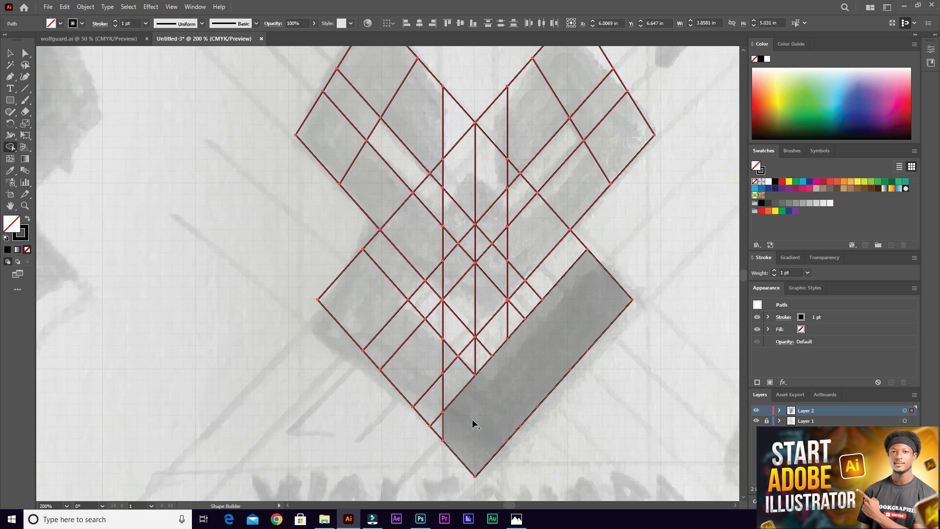
{"action": "mouse_move", "coordinate": [473, 431]}
{"action": "left_mouse_down"}
{"action": "mouse_move", "coordinate": [405, 330]}
{"action": "mouse_move", "coordinate": [377, 310]}
{"action": "left_mouse_up"}
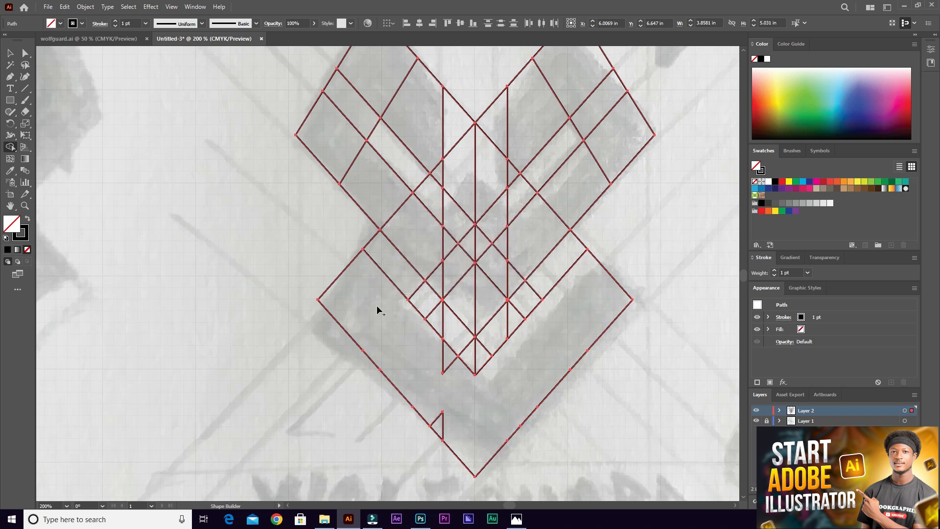
{"action": "left_click_drag", "start_coordinate": [434, 419], "coordinate": [458, 440]}
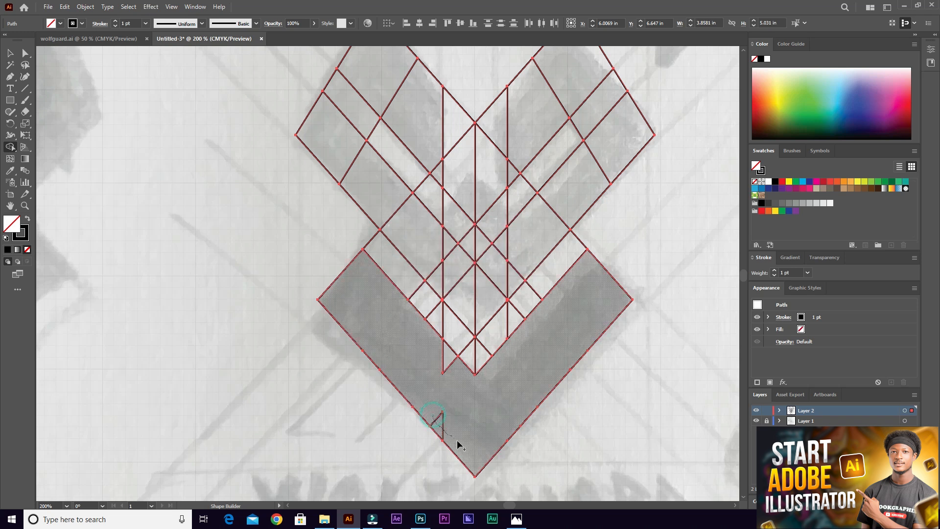
{"action": "left_click_drag", "start_coordinate": [469, 394], "coordinate": [445, 361]}
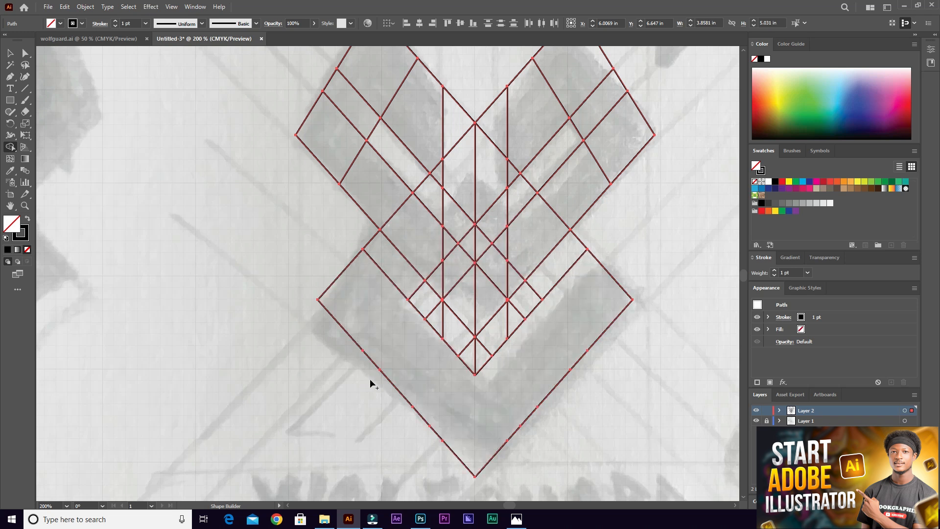
Merge the lower chevron with both ears and the middle V-shaped band into one continuous shape.
{"action": "scroll", "coordinate": [426, 309], "scroll_direction": "up", "scroll_amount": 1}
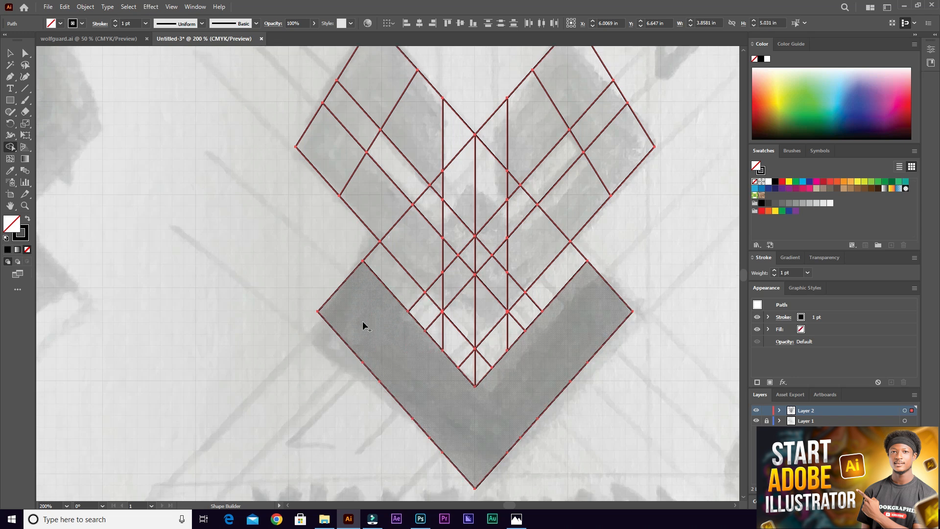
{"action": "mouse_move", "coordinate": [363, 315]}
{"action": "left_mouse_down"}
{"action": "mouse_move", "coordinate": [403, 252]}
{"action": "mouse_move", "coordinate": [421, 243]}
{"action": "mouse_move", "coordinate": [447, 265]}
{"action": "mouse_move", "coordinate": [357, 172]}
{"action": "mouse_move", "coordinate": [348, 131]}
{"action": "mouse_move", "coordinate": [372, 86]}
{"action": "mouse_move", "coordinate": [413, 126]}
{"action": "left_mouse_up"}
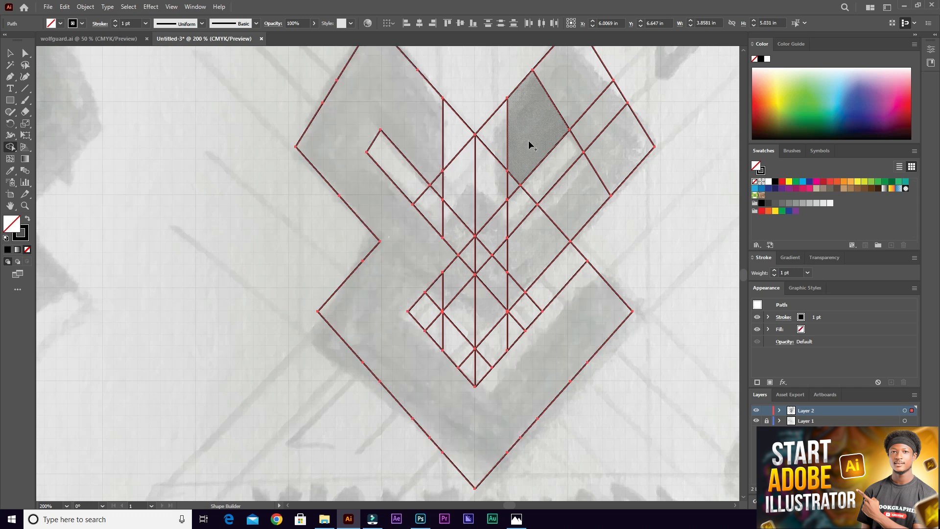
{"action": "mouse_move", "coordinate": [514, 185]}
{"action": "left_mouse_down"}
{"action": "mouse_move", "coordinate": [579, 86]}
{"action": "mouse_move", "coordinate": [613, 161]}
{"action": "mouse_move", "coordinate": [599, 179]}
{"action": "mouse_move", "coordinate": [460, 319]}
{"action": "mouse_move", "coordinate": [432, 263]}
{"action": "left_mouse_up"}
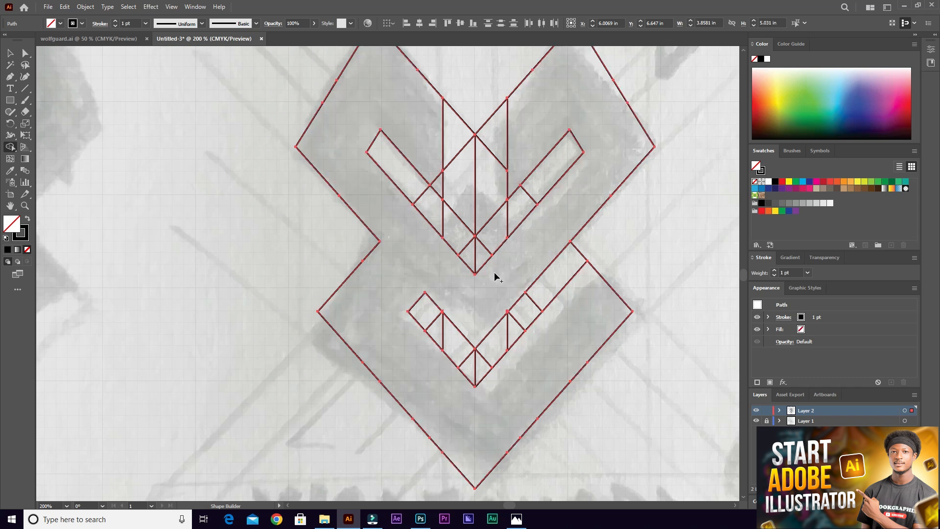
Erase the remaining lines between the ears and the dividers crossing the slots inside both ears.
{"action": "left_click_drag", "start_coordinate": [431, 146], "coordinate": [439, 185]}
{"action": "mouse_move", "coordinate": [478, 91]}
{"action": "left_mouse_down"}
{"action": "mouse_move", "coordinate": [494, 156]}
{"action": "mouse_move", "coordinate": [464, 169]}
{"action": "mouse_move", "coordinate": [474, 205]}
{"action": "mouse_move", "coordinate": [466, 241]}
{"action": "mouse_move", "coordinate": [456, 224]}
{"action": "mouse_move", "coordinate": [474, 257]}
{"action": "mouse_move", "coordinate": [547, 170]}
{"action": "left_mouse_up"}
{"action": "left_click_drag", "start_coordinate": [505, 216], "coordinate": [465, 201]}
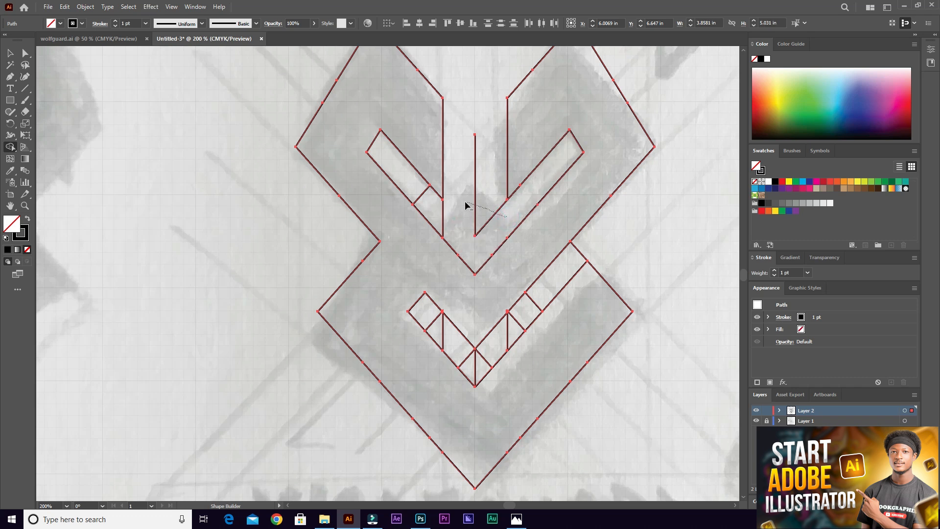
{"action": "left_click_drag", "start_coordinate": [421, 195], "coordinate": [407, 181]}
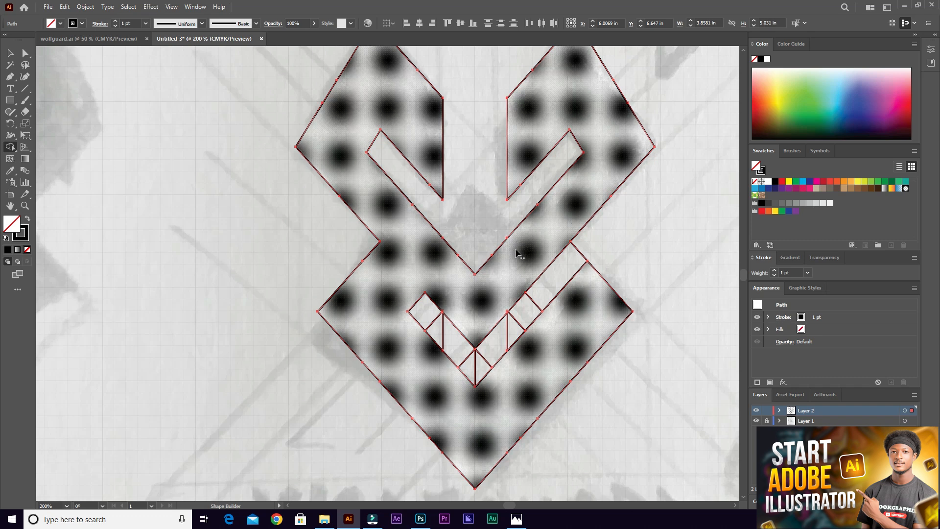
Erase the divider lines crossing the V-shaped slot above the lower chevron and deselect the shape.
{"action": "mouse_move", "coordinate": [606, 229]}
{"action": "left_mouse_down"}
{"action": "mouse_move", "coordinate": [474, 365]}
{"action": "mouse_move", "coordinate": [424, 315]}
{"action": "left_mouse_up"}
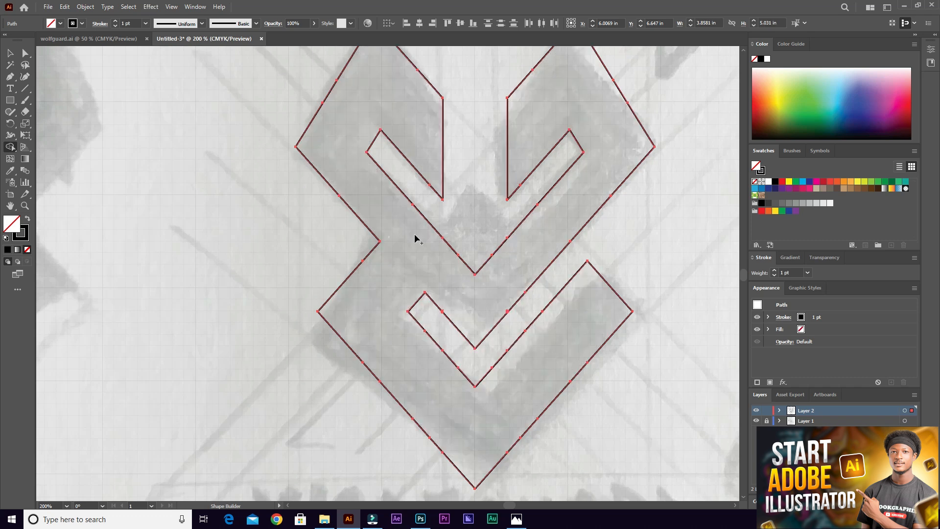
{"action": "scroll", "coordinate": [502, 242], "scroll_direction": "down", "scroll_amount": 2}
{"action": "scroll", "coordinate": [502, 242], "scroll_direction": "up", "scroll_amount": 1}
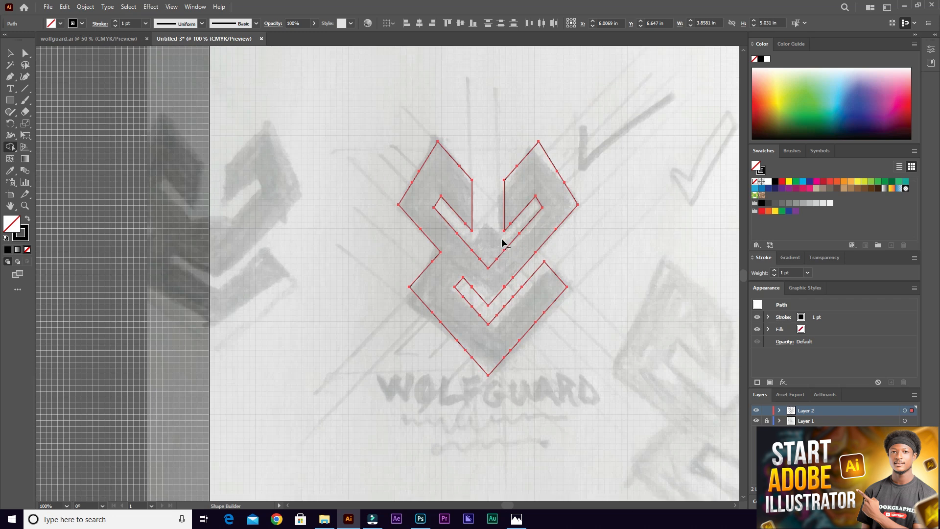
{"action": "key", "text": "v"}
{"action": "left_click", "coordinate": [568, 245]}
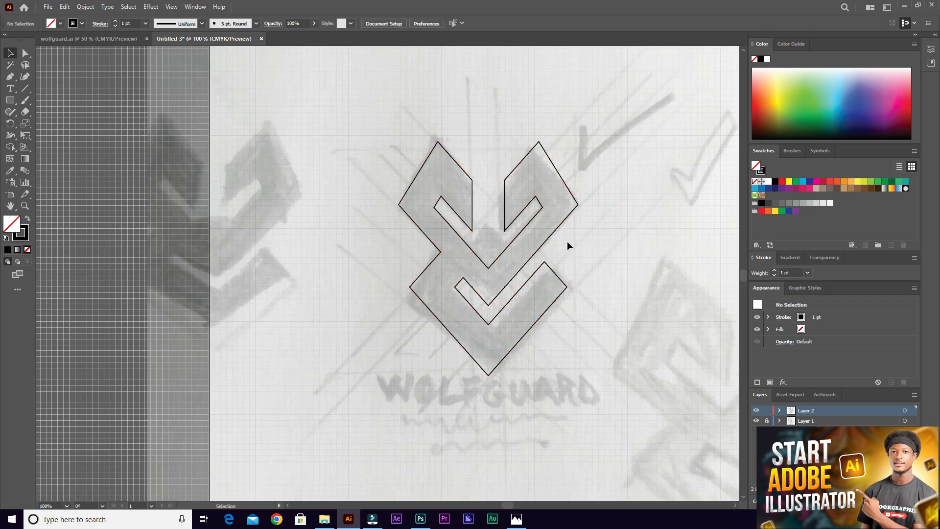
Select the whole outline and erase the tiny leftover triangle on the right arm of the lower slot's upper edge with Shape Builder.
{"action": "scroll", "coordinate": [480, 264], "scroll_direction": "up", "scroll_amount": 3}
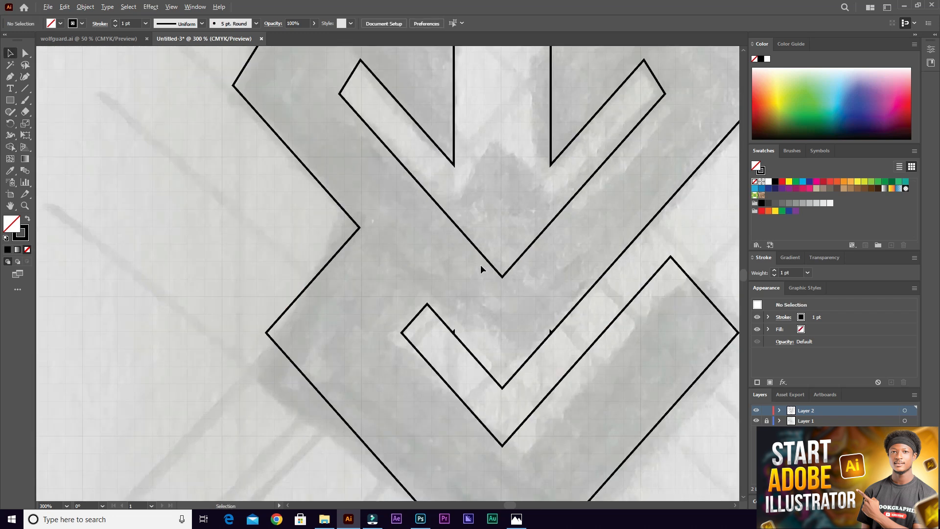
{"action": "scroll", "coordinate": [537, 331], "scroll_direction": "down", "scroll_amount": 1}
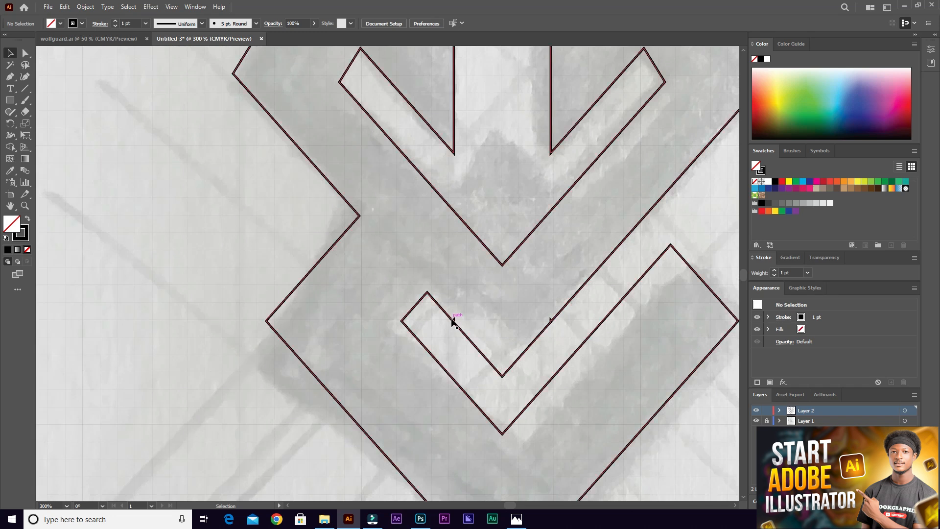
{"action": "scroll", "coordinate": [456, 323], "scroll_direction": "up", "scroll_amount": 3}
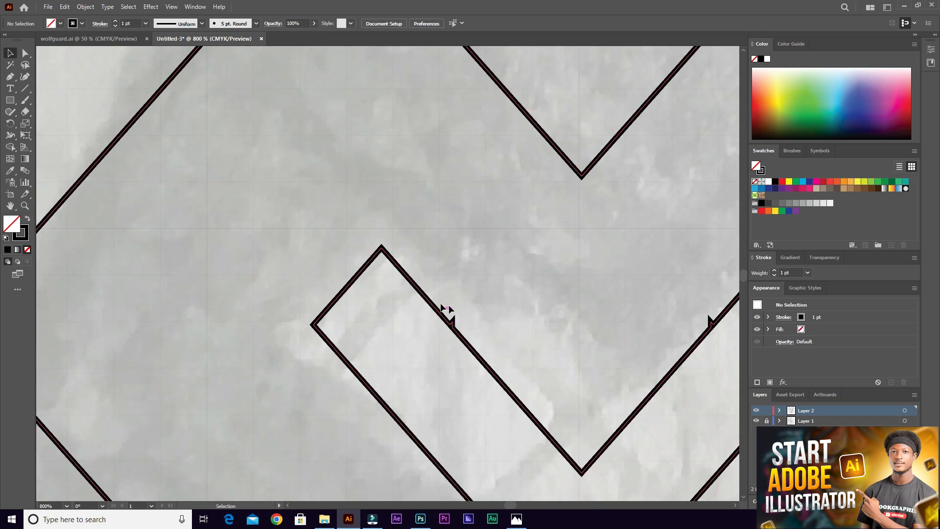
{"action": "scroll", "coordinate": [657, 342], "scroll_direction": "down", "scroll_amount": 5}
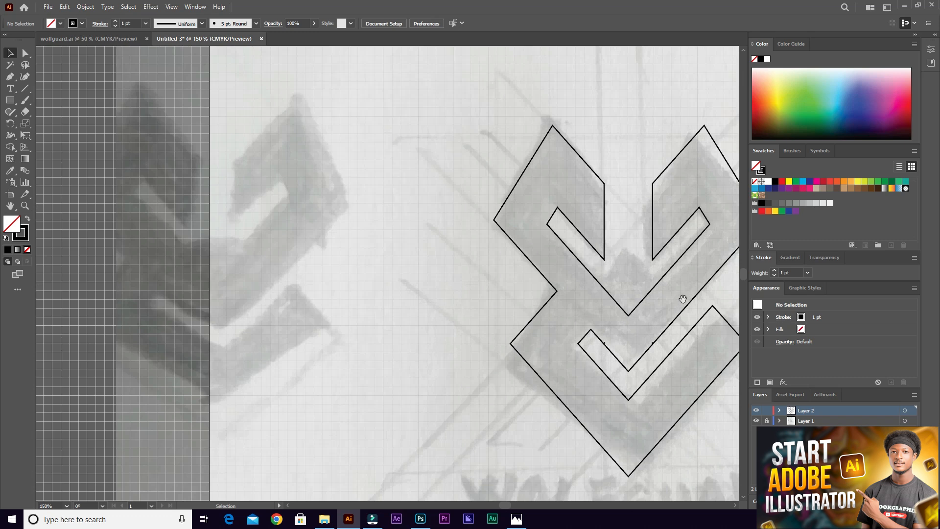
{"action": "left_click_drag", "start_coordinate": [341, 74], "coordinate": [662, 454]}
{"action": "left_click", "coordinate": [10, 147]}
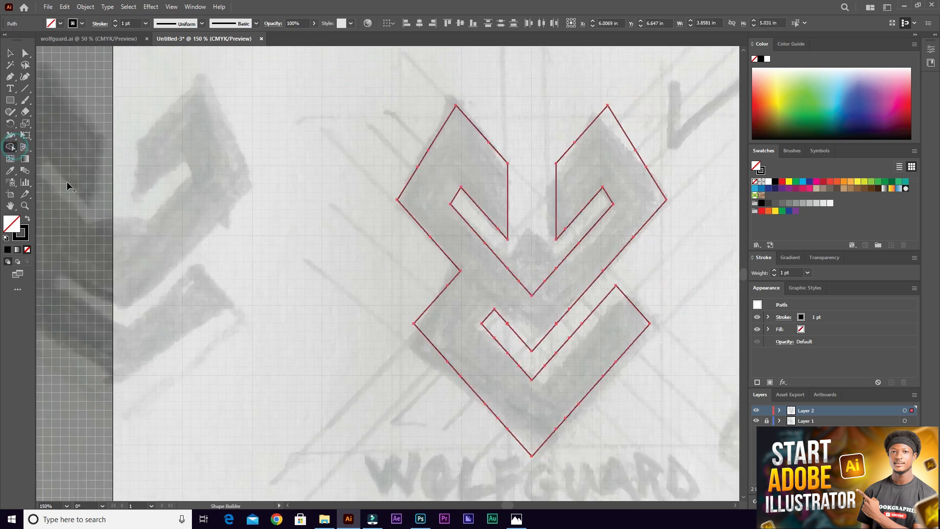
{"action": "scroll", "coordinate": [565, 317], "scroll_direction": "up", "scroll_amount": 2}
{"action": "scroll", "coordinate": [546, 315], "scroll_direction": "up", "scroll_amount": 7}
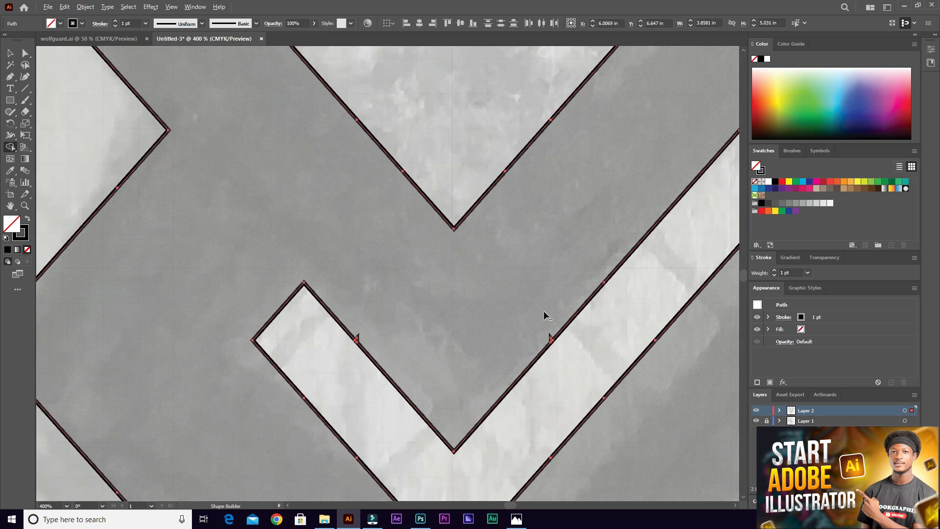
{"action": "scroll", "coordinate": [563, 399], "scroll_direction": "up", "scroll_amount": 1}
{"action": "scroll", "coordinate": [562, 400], "scroll_direction": "up", "scroll_amount": 2}
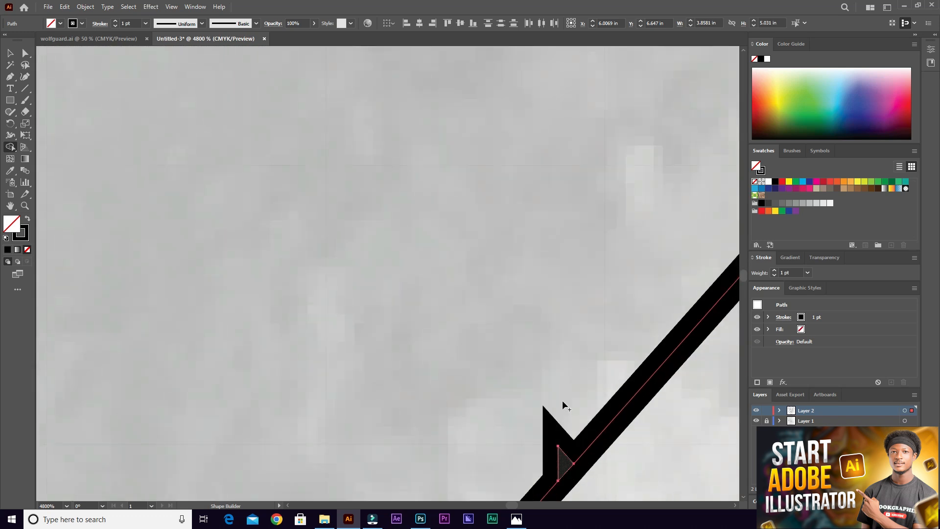
{"action": "scroll", "coordinate": [562, 401], "scroll_direction": "down", "scroll_amount": 4}
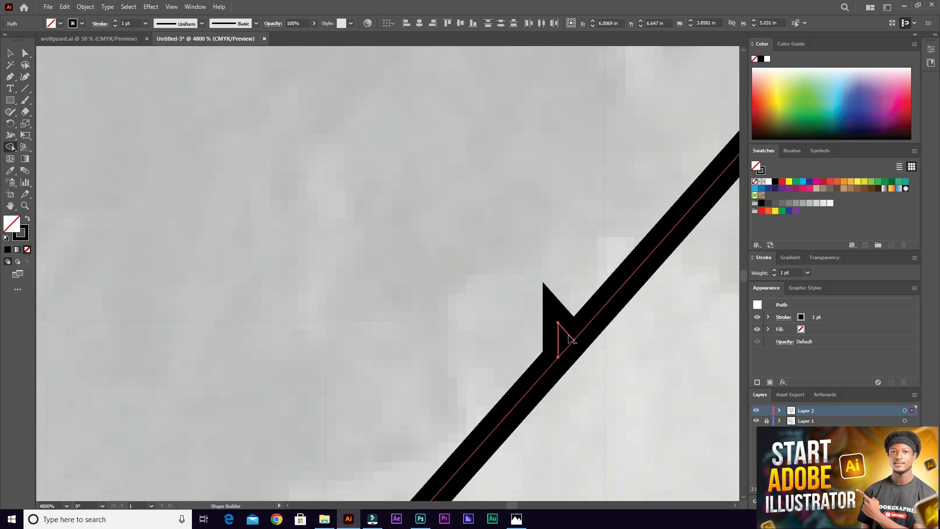
{"action": "scroll", "coordinate": [566, 333], "scroll_direction": "down", "scroll_amount": 4}
{"action": "scroll", "coordinate": [531, 358], "scroll_direction": "down", "scroll_amount": 3}
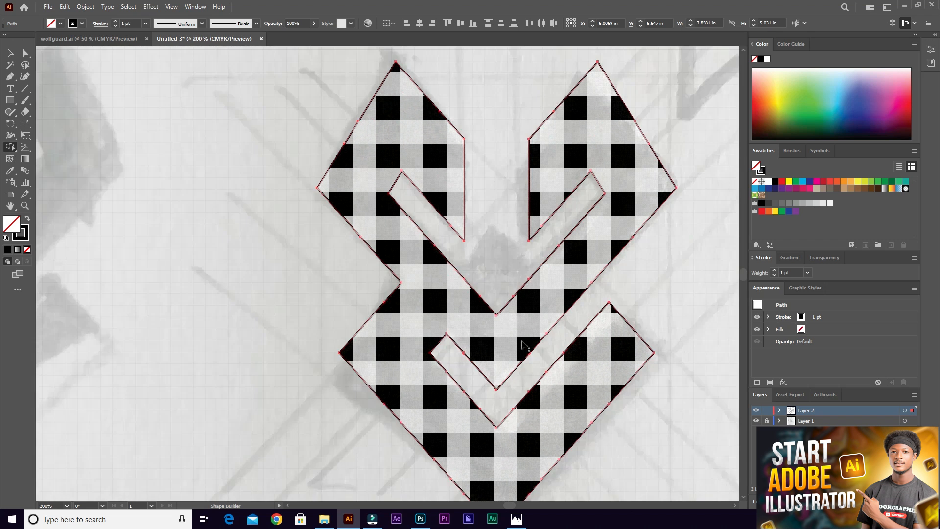
Erase the tiny leftover triangle on the left arm of the lower slot's upper edge and deselect the logo shape.
{"action": "scroll", "coordinate": [443, 349], "scroll_direction": "up", "scroll_amount": 2}
{"action": "scroll", "coordinate": [522, 304], "scroll_direction": "up", "scroll_amount": 8}
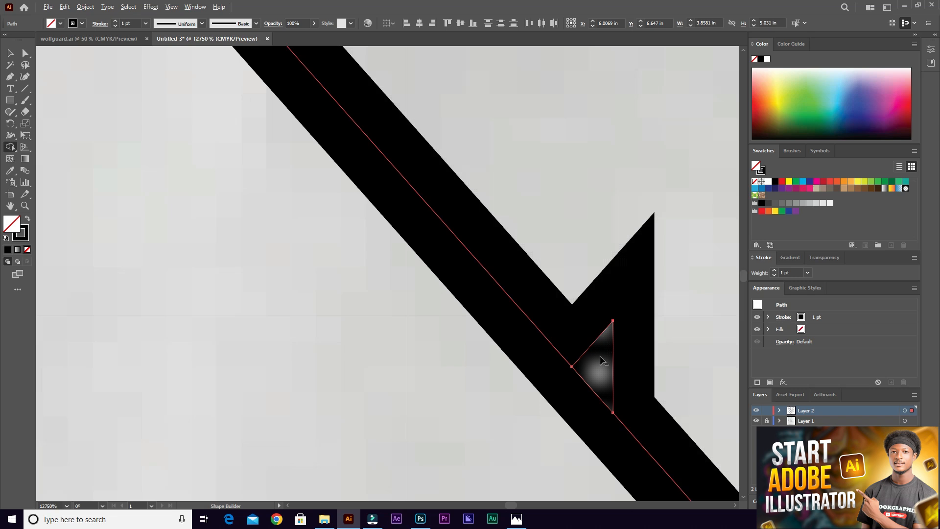
{"action": "left_click", "coordinate": [612, 347], "text": "alt"}
{"action": "scroll", "coordinate": [611, 348], "scroll_direction": "down", "scroll_amount": 10}
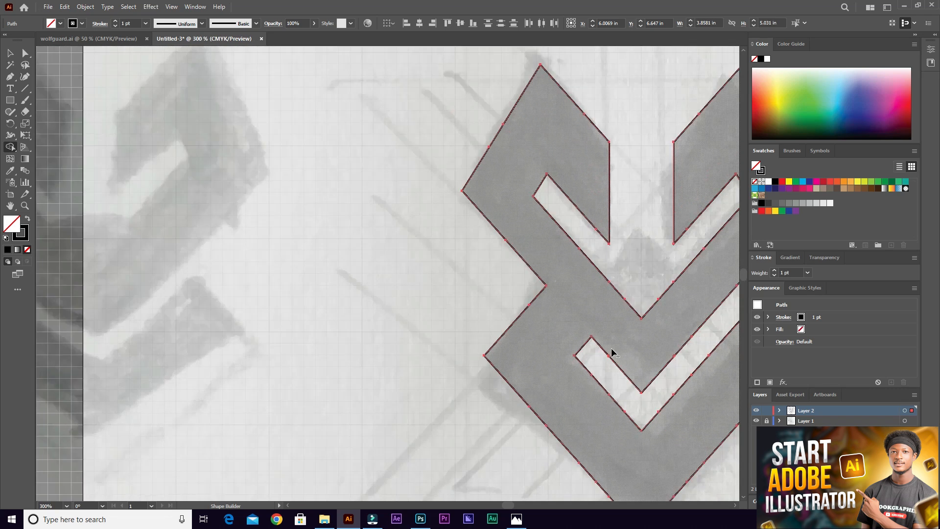
{"action": "scroll", "coordinate": [612, 350], "scroll_direction": "down", "scroll_amount": 1}
{"action": "left_click_drag", "start_coordinate": [691, 355], "coordinate": [486, 345]}
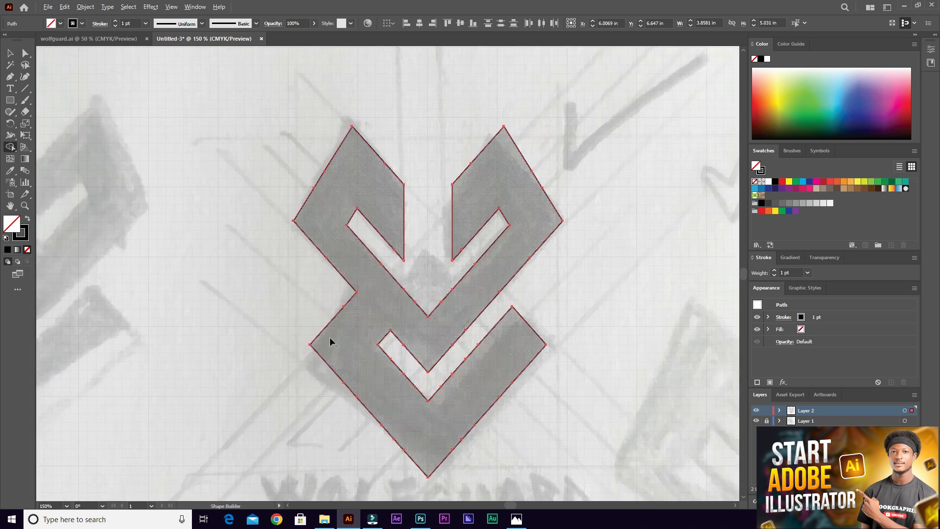
{"action": "scroll", "coordinate": [427, 477], "scroll_direction": "up", "scroll_amount": 6}
{"action": "scroll", "coordinate": [483, 199], "scroll_direction": "down", "scroll_amount": 5}
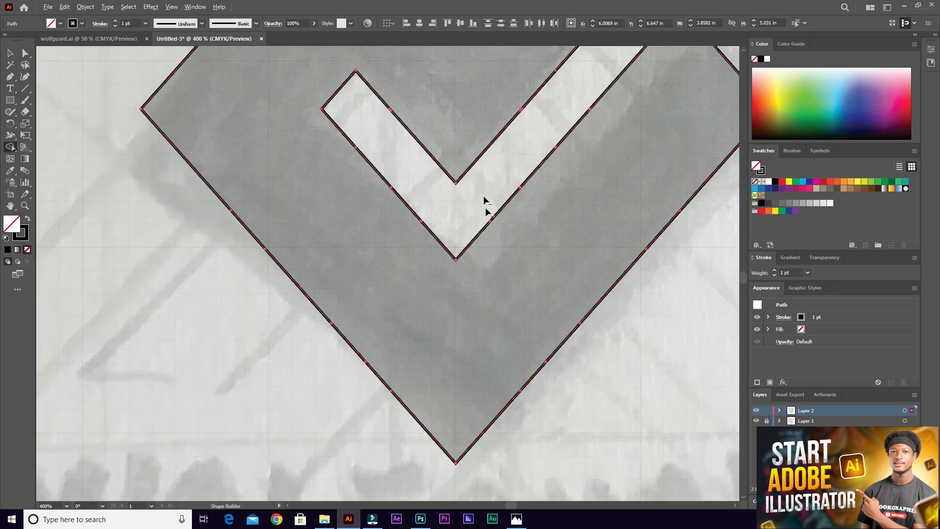
{"action": "scroll", "coordinate": [480, 190], "scroll_direction": "up", "scroll_amount": 5}
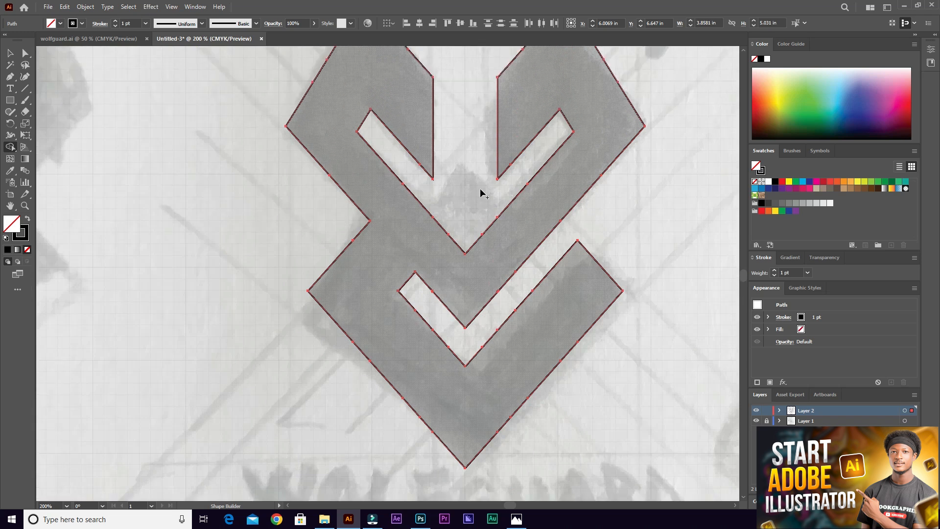
{"action": "key", "text": "v"}
{"action": "left_click", "coordinate": [656, 220]}
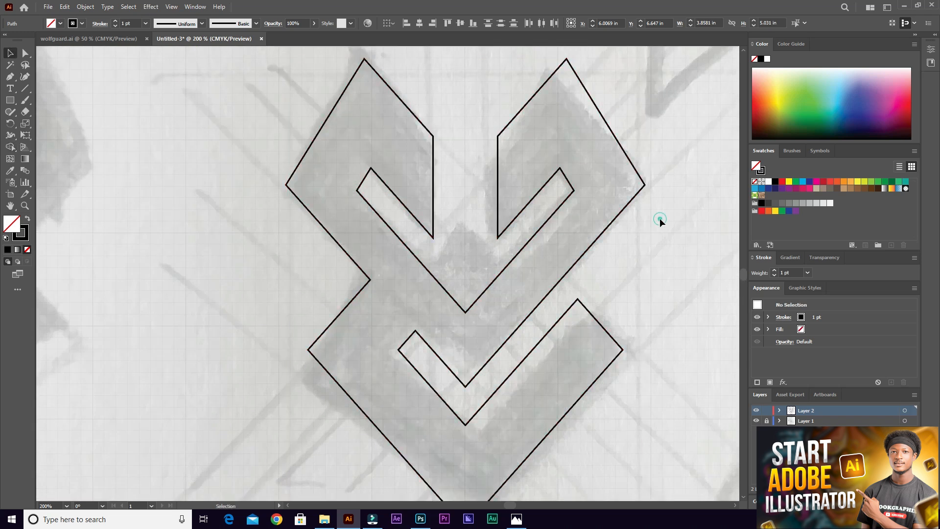
{"action": "scroll", "coordinate": [597, 221], "scroll_direction": "down", "scroll_amount": 1}
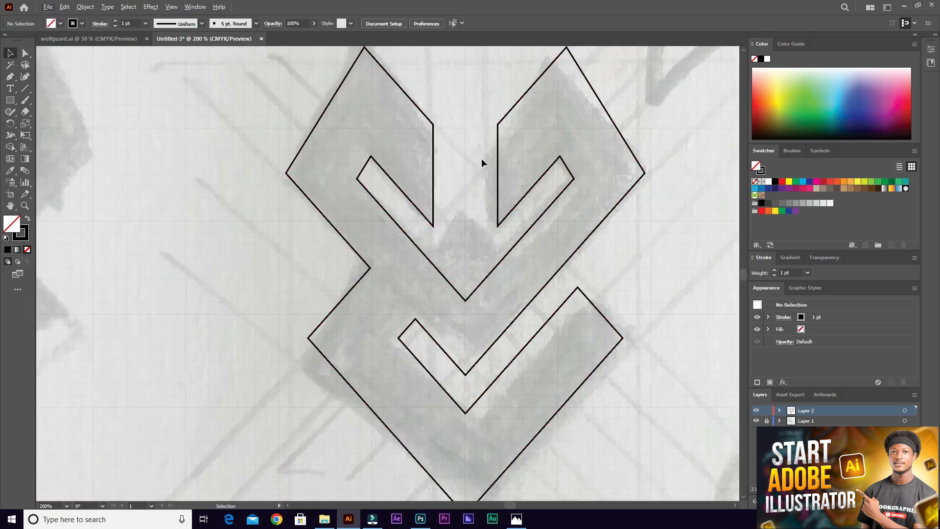
Draw a line segment about 0.85 in long at 232° from the centre between the ears down across the left slot's lower edge.
{"action": "left_click", "coordinate": [26, 89]}
{"action": "scroll", "coordinate": [515, 342], "scroll_direction": "up", "scroll_amount": 1}
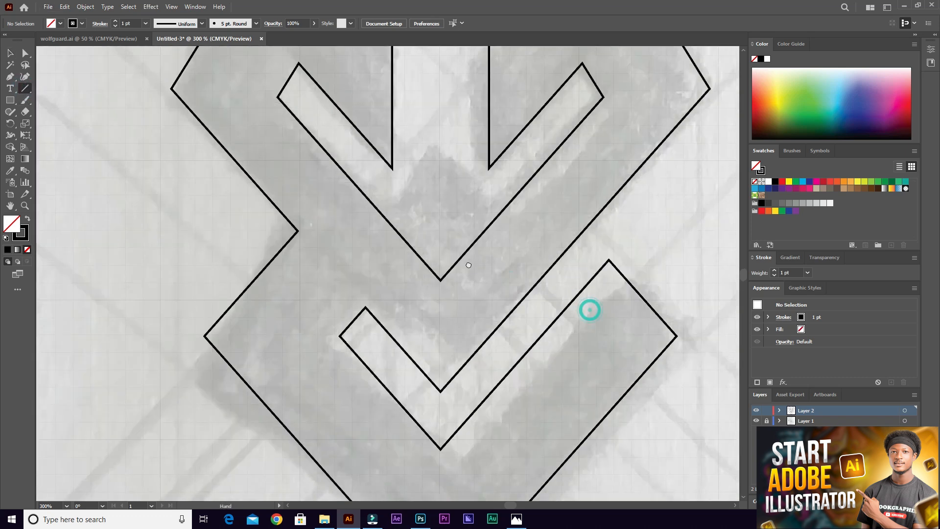
{"action": "scroll", "coordinate": [444, 257], "scroll_direction": "down", "scroll_amount": 1}
{"action": "left_click_drag", "start_coordinate": [417, 167], "coordinate": [370, 228]}
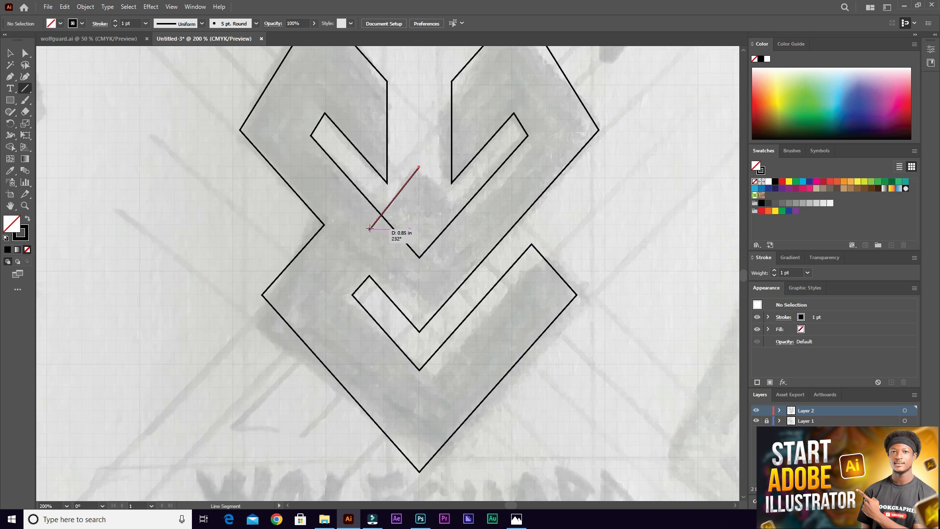
Mirror a copy of the slanted line to the right side and position it so both lines meet in a centred peak.
{"action": "key", "text": "v"}
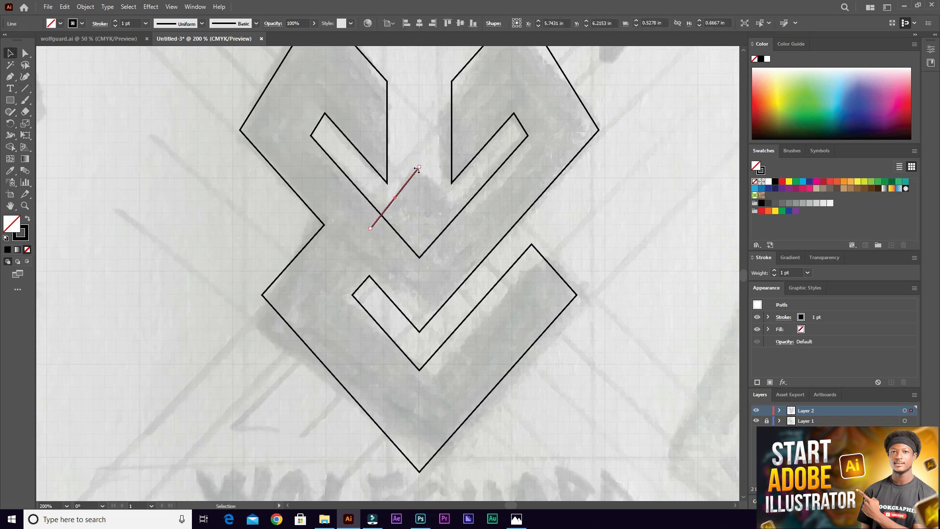
{"action": "right_click", "coordinate": [417, 170]}
{"action": "left_click", "coordinate": [453, 383]}
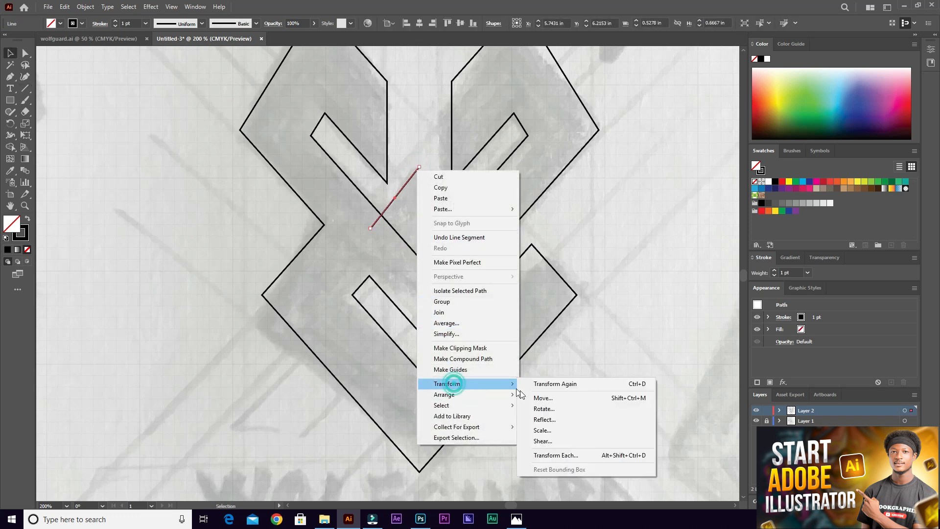
{"action": "left_click", "coordinate": [543, 419]}
{"action": "left_click", "coordinate": [705, 336]}
{"action": "left_click_drag", "start_coordinate": [408, 214], "coordinate": [459, 227]}
{"action": "scroll", "coordinate": [444, 198], "scroll_direction": "up", "scroll_amount": 6}
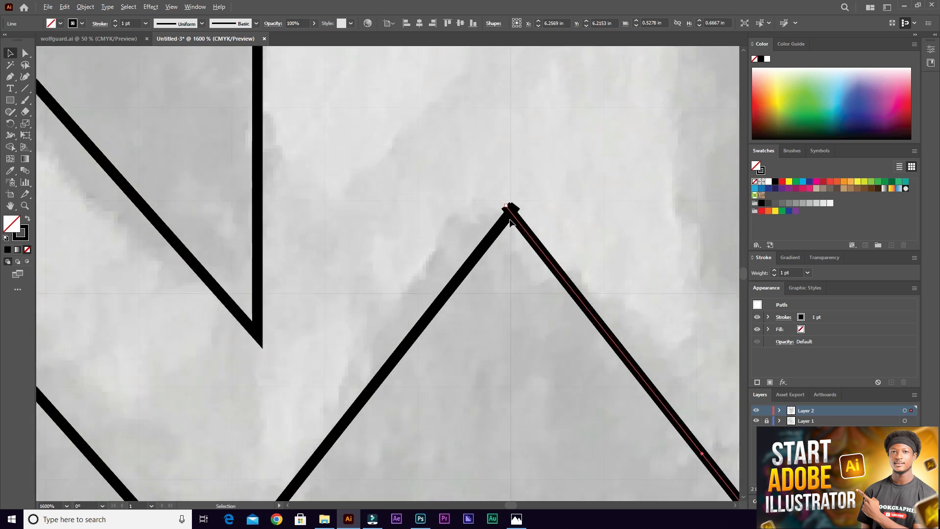
{"action": "scroll", "coordinate": [514, 218], "scroll_direction": "down", "scroll_amount": 1}
{"action": "scroll", "coordinate": [493, 231], "scroll_direction": "down", "scroll_amount": 4}
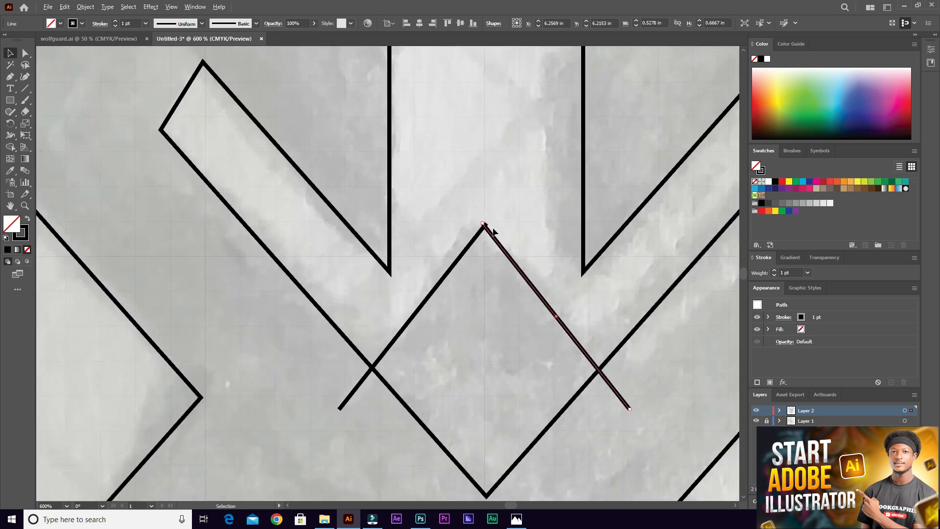
{"action": "scroll", "coordinate": [493, 231], "scroll_direction": "down", "scroll_amount": 3}
{"action": "left_click", "coordinate": [625, 286]}
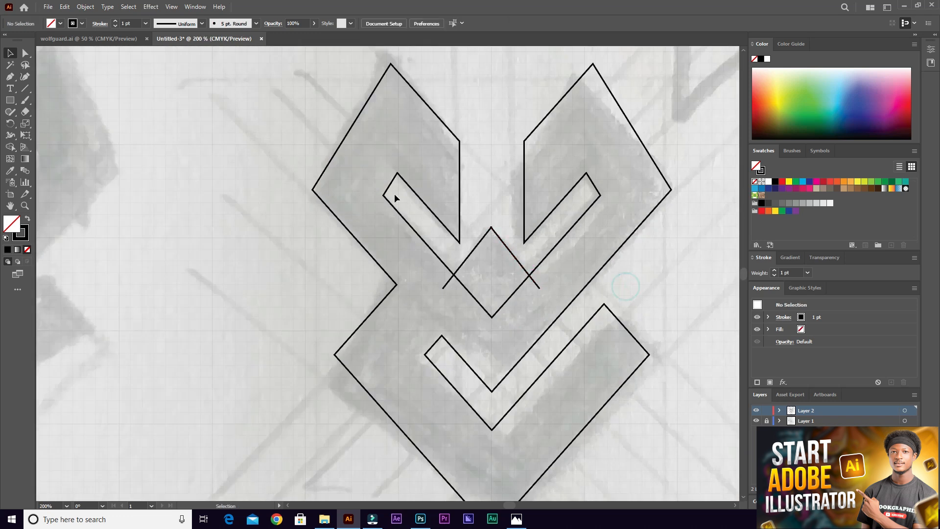
Select all the outlines and merge the central diamond under the peak into the main body with Shape Builder.
{"action": "left_click_drag", "start_coordinate": [217, 193], "coordinate": [496, 295]}
{"action": "left_click_drag", "start_coordinate": [637, 402], "coordinate": [634, 391]}
{"action": "left_click", "coordinate": [13, 149]}
{"action": "scroll", "coordinate": [545, 311], "scroll_direction": "up", "scroll_amount": 1}
{"action": "left_click_drag", "start_coordinate": [509, 279], "coordinate": [508, 272]}
{"action": "left_click_drag", "start_coordinate": [491, 303], "coordinate": [469, 274]}
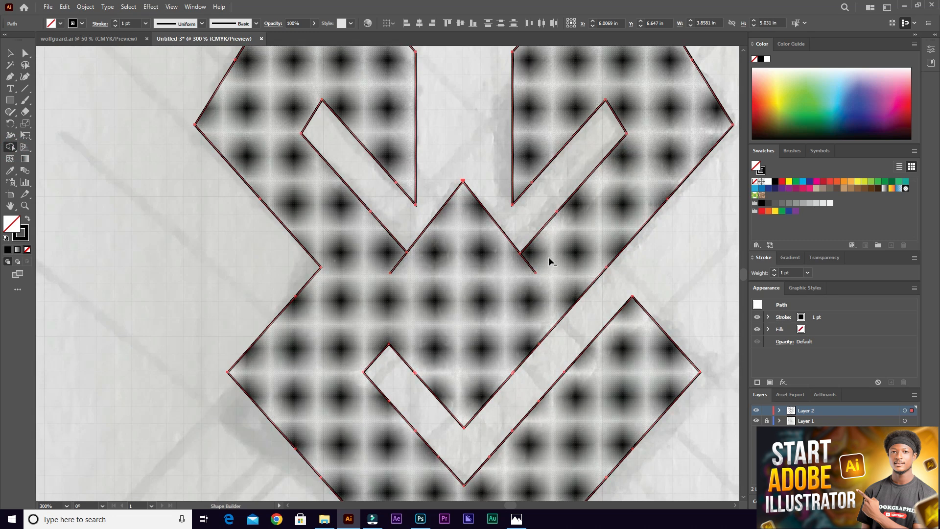
Erase the two line stubs extending from the central peak into the merged body and deselect the logo.
{"action": "scroll", "coordinate": [518, 256], "scroll_direction": "up", "scroll_amount": 4}
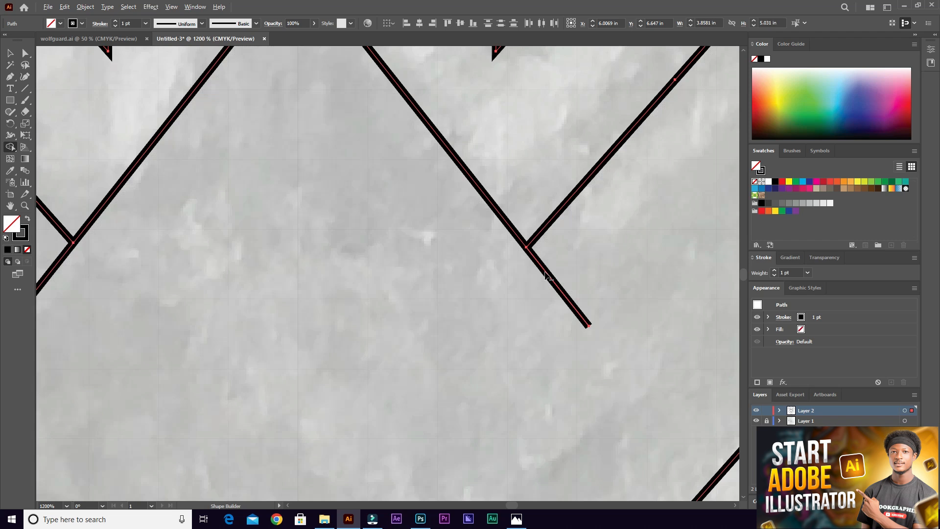
{"action": "scroll", "coordinate": [542, 274], "scroll_direction": "down", "scroll_amount": 2}
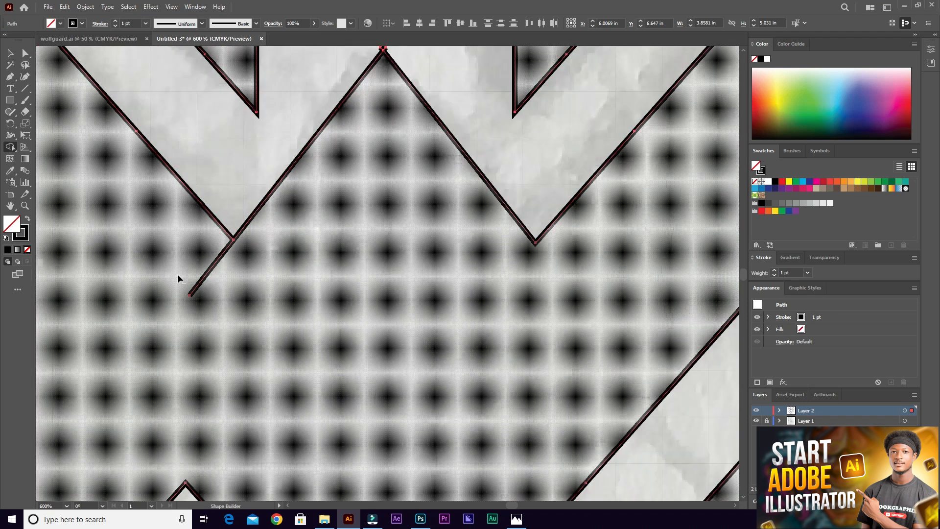
{"action": "scroll", "coordinate": [178, 278], "scroll_direction": "up", "scroll_amount": 3}
{"action": "scroll", "coordinate": [236, 265], "scroll_direction": "down", "scroll_amount": 6}
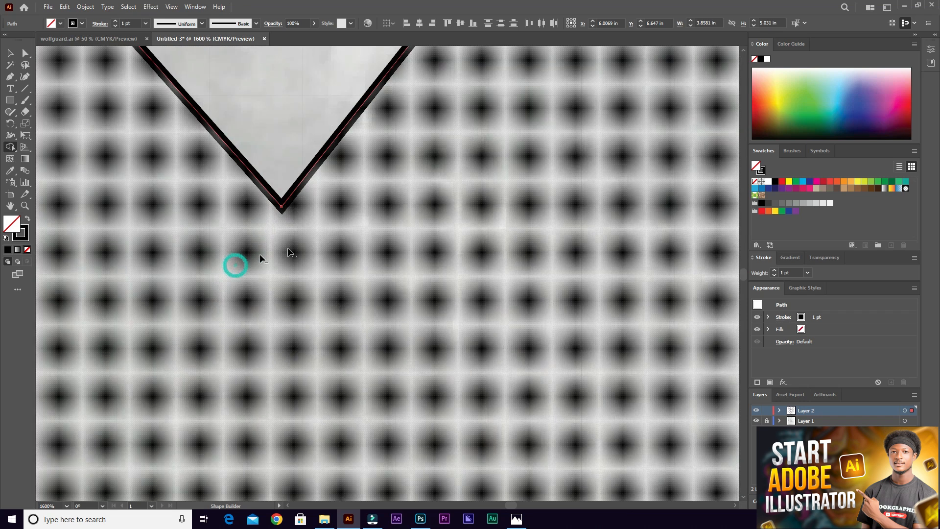
{"action": "scroll", "coordinate": [329, 238], "scroll_direction": "up", "scroll_amount": 3}
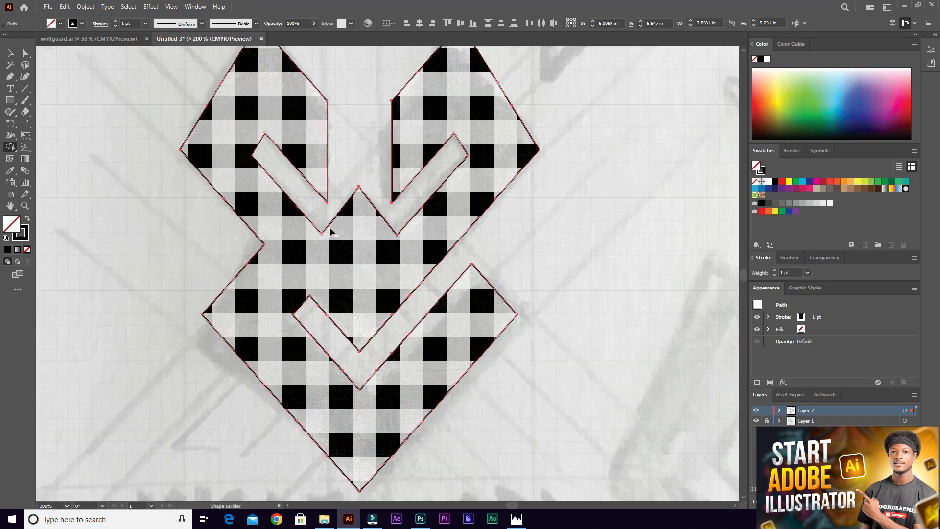
{"action": "key", "text": "v"}
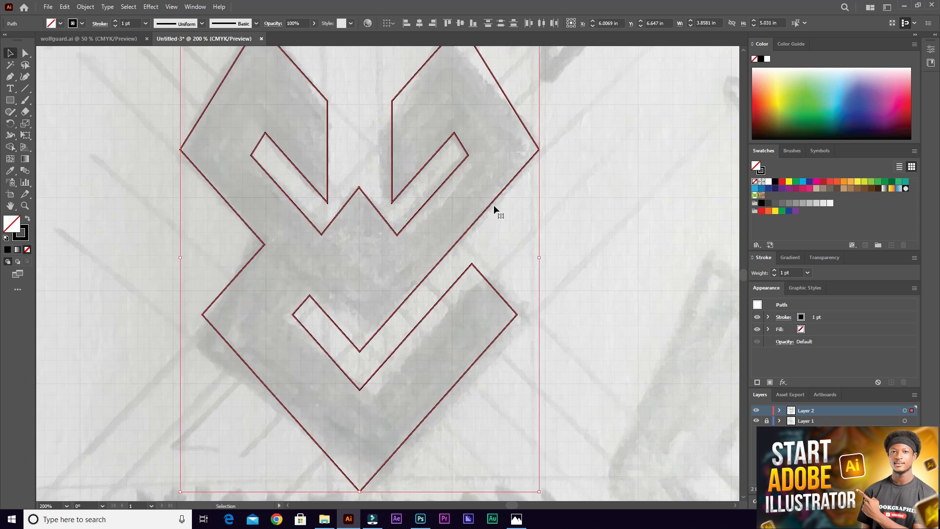
{"action": "left_click", "coordinate": [569, 224]}
{"action": "scroll", "coordinate": [432, 222], "scroll_direction": "down", "scroll_amount": 2}
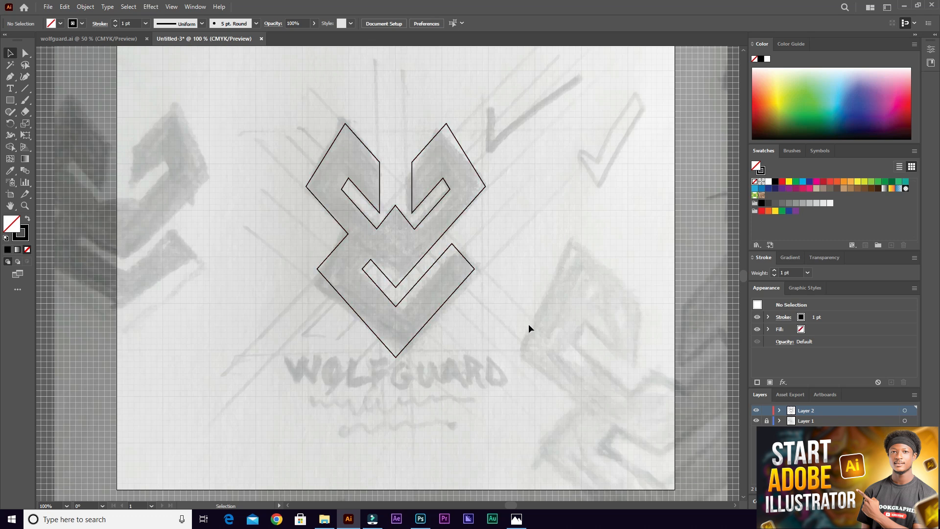
{"action": "scroll", "coordinate": [400, 205], "scroll_direction": "down", "scroll_amount": 2}
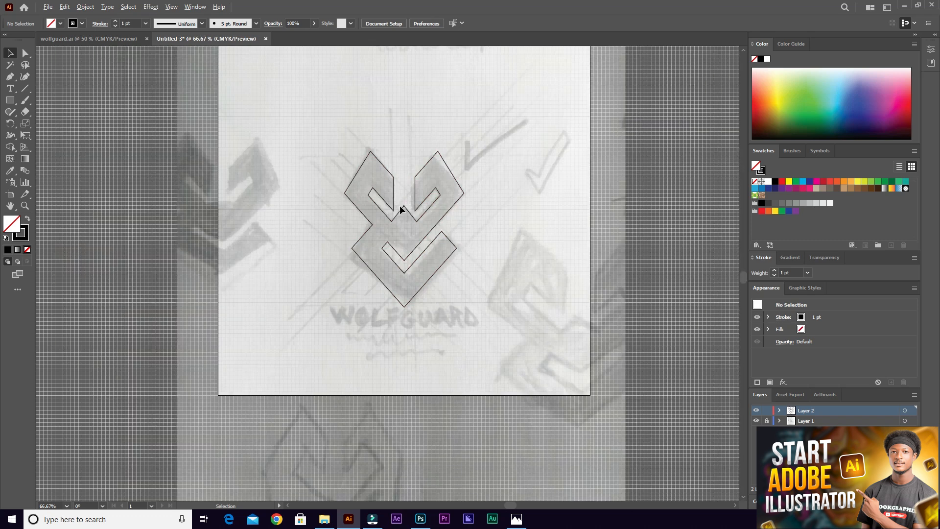
{"action": "scroll", "coordinate": [399, 204], "scroll_direction": "up", "scroll_amount": 2}
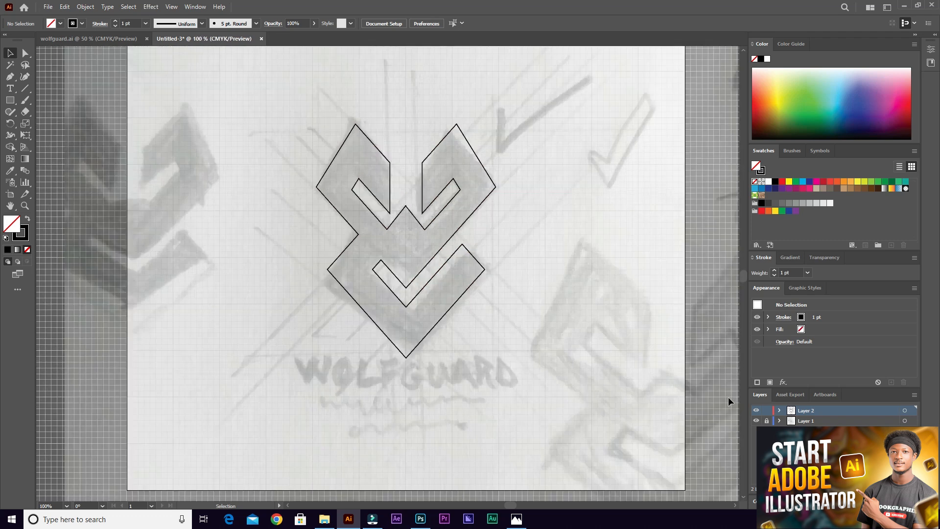
Hide the sketch layer, Layer 1, and clean up the overlapping line ends at the logo's central peak with Shape Builder.
{"action": "left_click", "coordinate": [757, 421]}
{"action": "scroll", "coordinate": [404, 206], "scroll_direction": "up", "scroll_amount": 12}
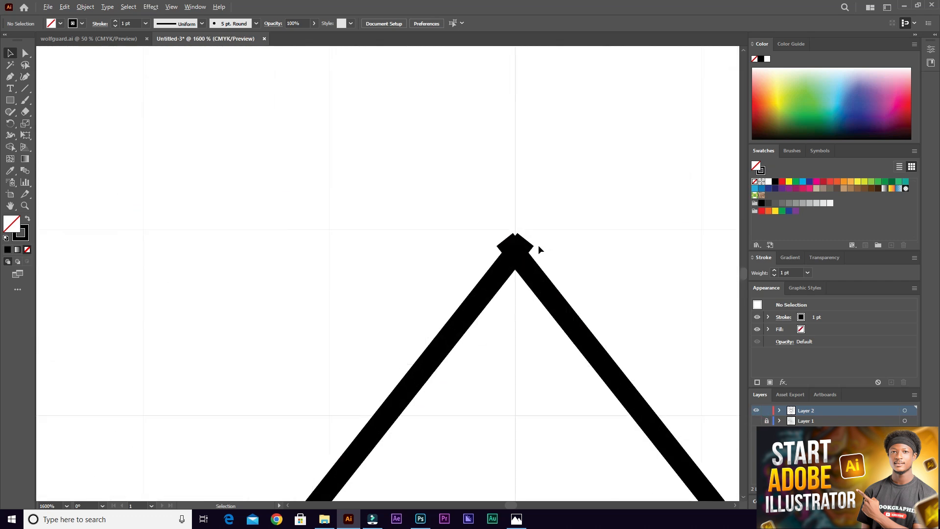
{"action": "scroll", "coordinate": [494, 210], "scroll_direction": "down", "scroll_amount": 10}
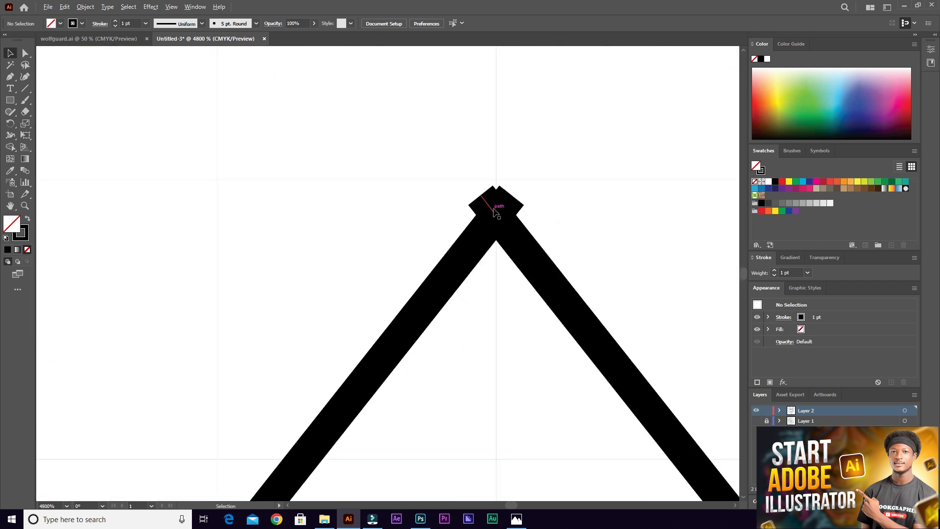
{"action": "left_click_drag", "start_coordinate": [380, 133], "coordinate": [497, 277]}
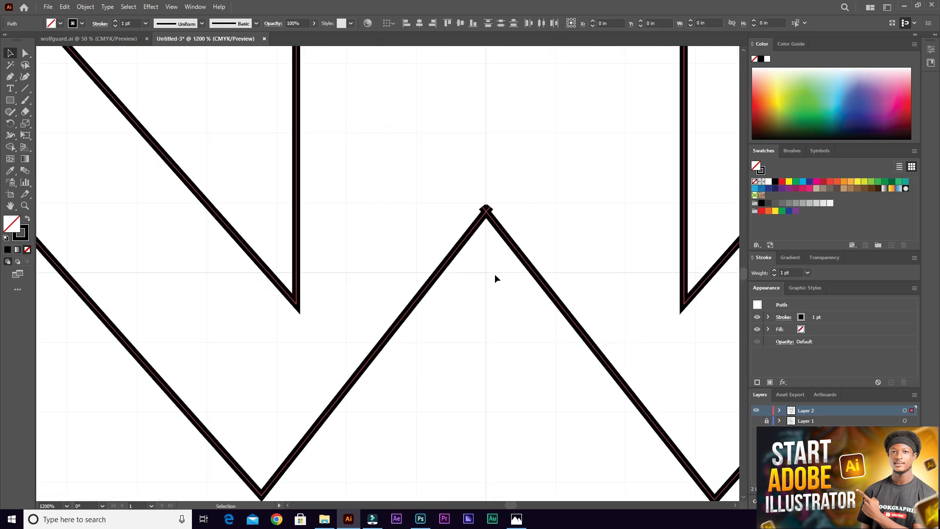
{"action": "left_click", "coordinate": [10, 147]}
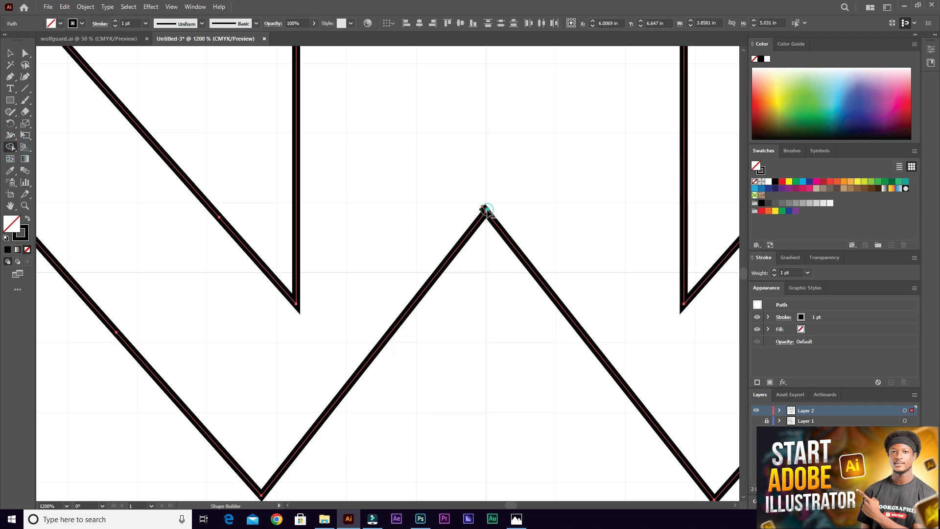
{"action": "scroll", "coordinate": [488, 215], "scroll_direction": "down", "scroll_amount": 4}
{"action": "scroll", "coordinate": [489, 220], "scroll_direction": "down", "scroll_amount": 1}
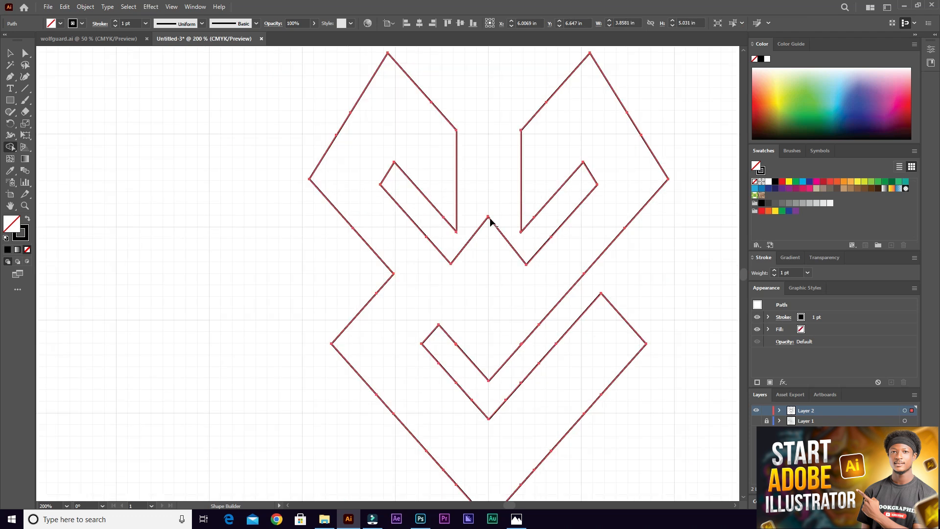
{"action": "scroll", "coordinate": [490, 220], "scroll_direction": "down", "scroll_amount": 1}
{"action": "key", "text": "v"}
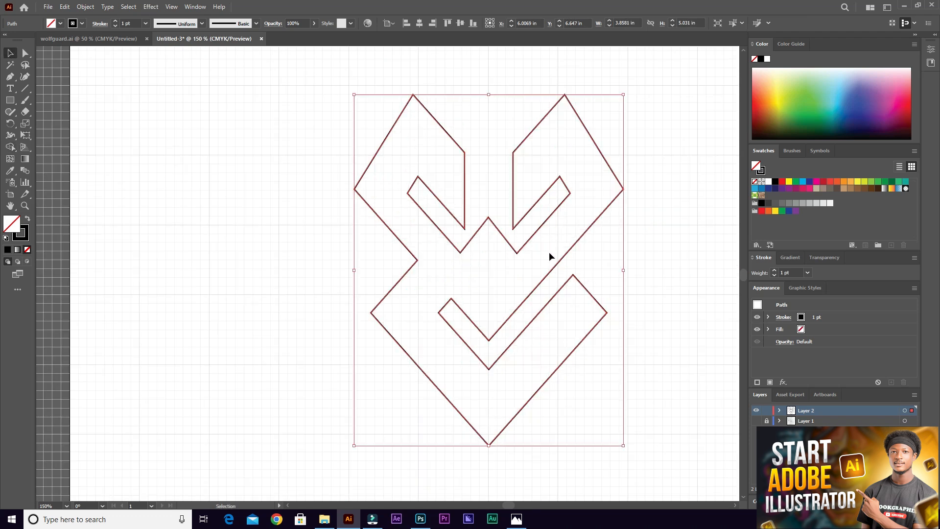
{"action": "scroll", "coordinate": [548, 255], "scroll_direction": "down", "scroll_amount": 2}
{"action": "left_click", "coordinate": [631, 245]}
Hide the document grid so the logo outline sits on a plain white artboard.
{"action": "scroll", "coordinate": [574, 242], "scroll_direction": "up", "scroll_amount": 3}
{"action": "scroll", "coordinate": [595, 254], "scroll_direction": "down", "scroll_amount": 2}
{"action": "scroll", "coordinate": [595, 254], "scroll_direction": "down", "scroll_amount": 1}
{"action": "scroll", "coordinate": [615, 256], "scroll_direction": "right", "scroll_amount": 3}
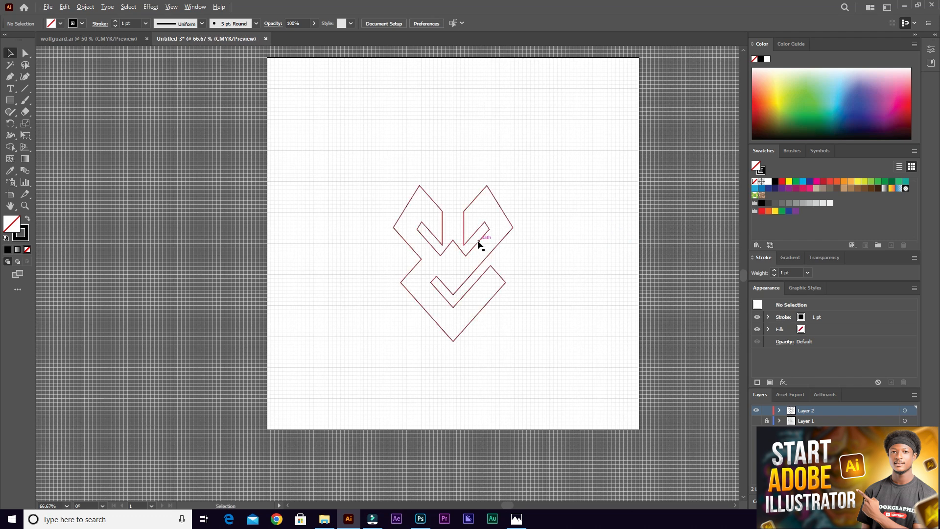
{"action": "scroll", "coordinate": [480, 244], "scroll_direction": "up", "scroll_amount": 1}
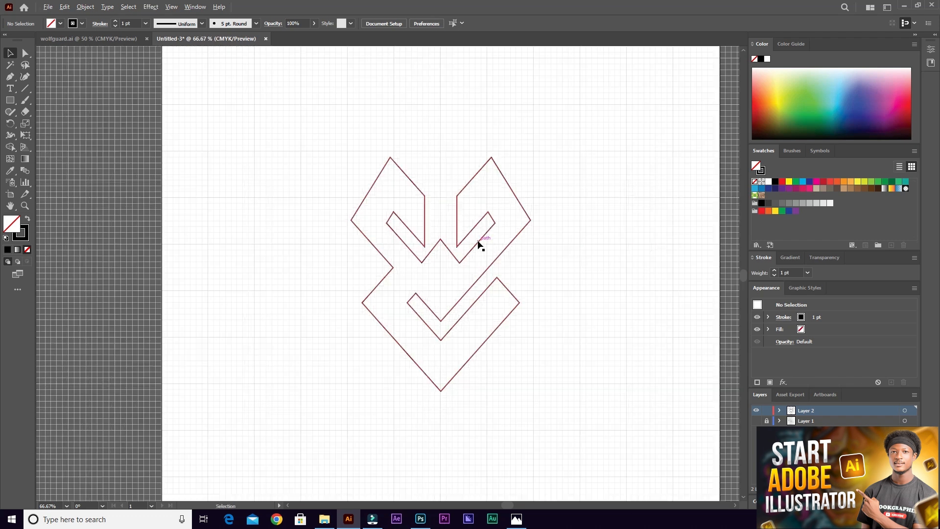
{"action": "left_click", "coordinate": [171, 7]}
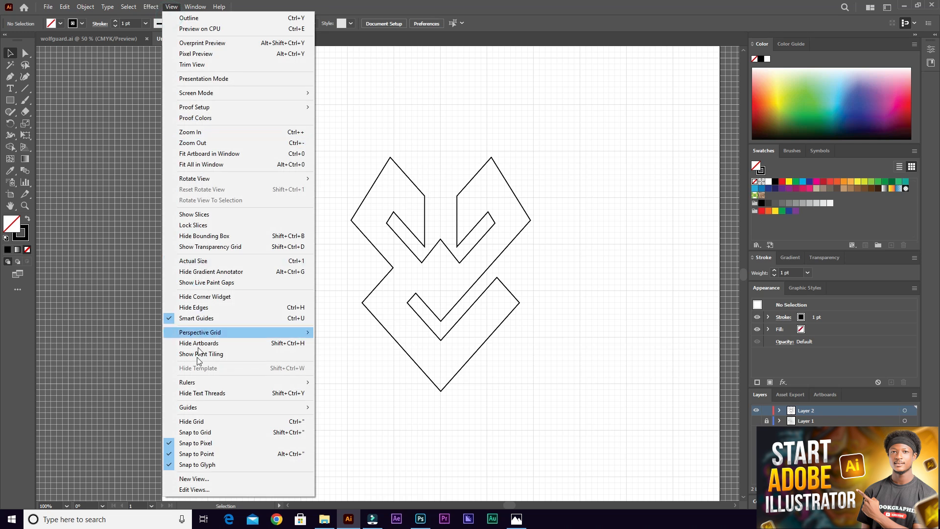
{"action": "left_click", "coordinate": [196, 421]}
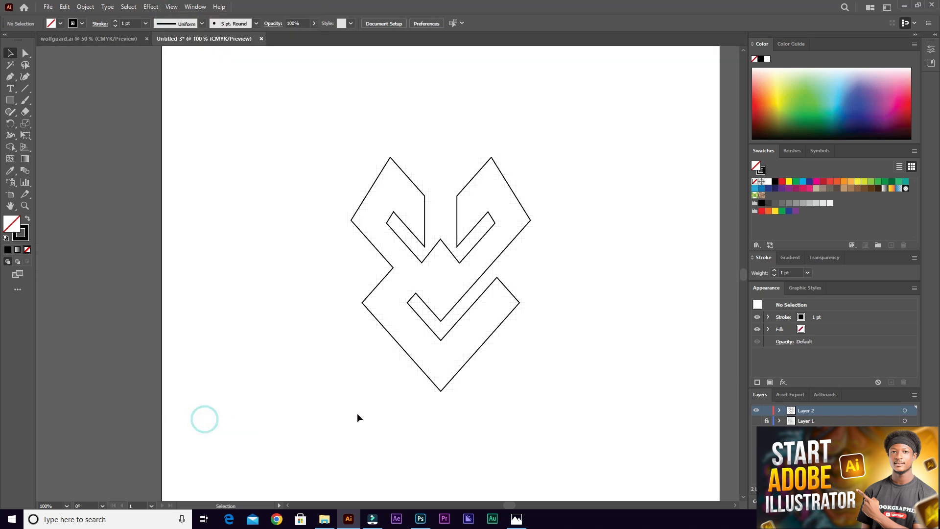
Preview the logo with a solid black fill, shifted slightly on the artboard, and switch it back to a black outline.
{"action": "left_click", "coordinate": [375, 248]}
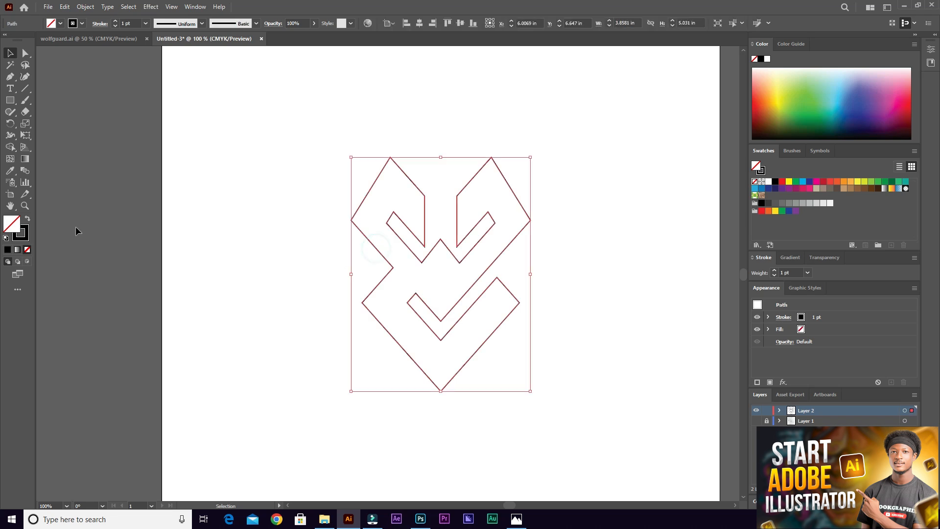
{"action": "left_click", "coordinate": [29, 218]}
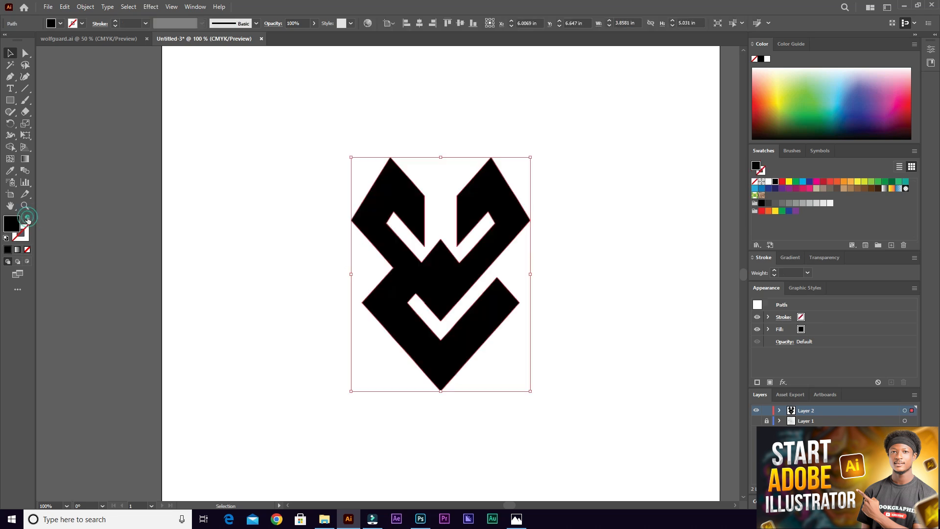
{"action": "left_click", "coordinate": [571, 236]}
{"action": "mouse_move", "coordinate": [474, 259]}
{"action": "left_mouse_down"}
{"action": "mouse_move", "coordinate": [605, 292]}
{"action": "mouse_move", "coordinate": [509, 224]}
{"action": "mouse_move", "coordinate": [482, 269]}
{"action": "mouse_move", "coordinate": [486, 262]}
{"action": "left_mouse_up"}
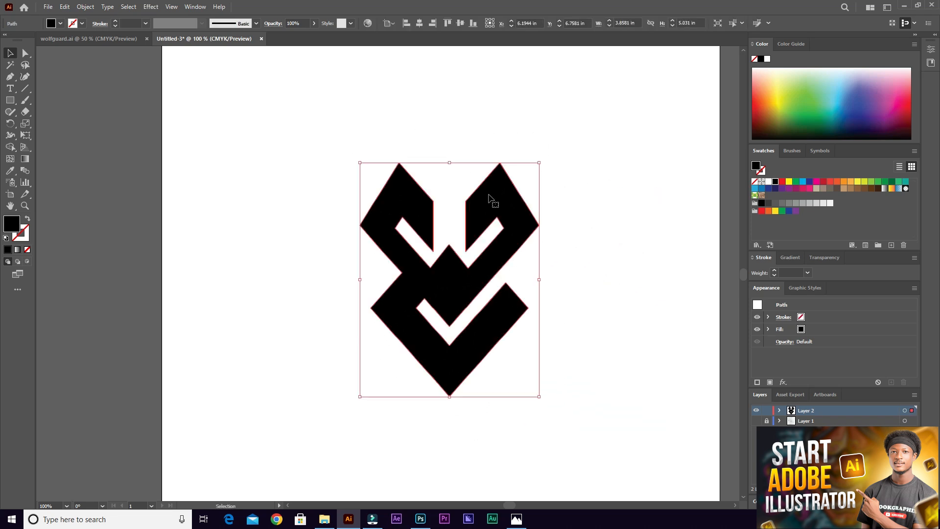
{"action": "left_click", "coordinate": [28, 219]}
Round the lower shape's two outer side corners to about 0.82 in and the ears' two outer side corners to about 0.74 in.
{"action": "scroll", "coordinate": [437, 240], "scroll_direction": "up", "scroll_amount": 1}
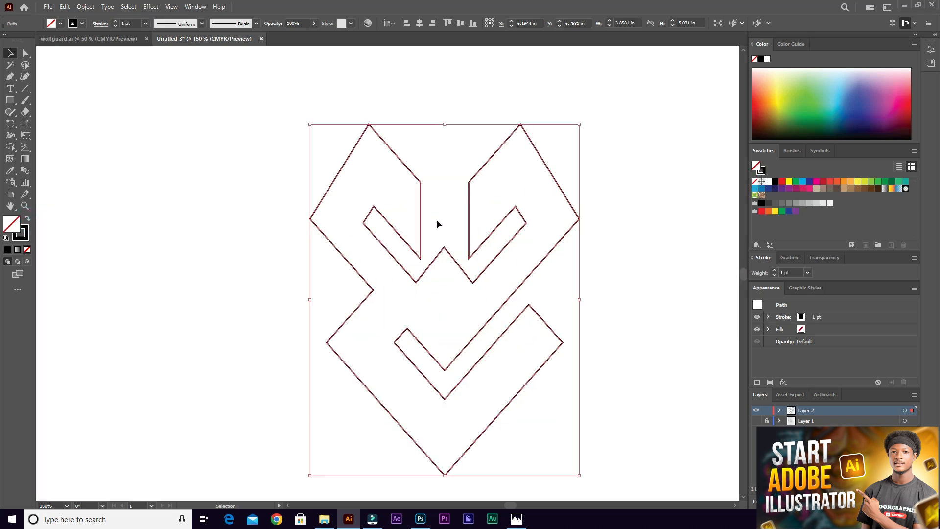
{"action": "left_click", "coordinate": [26, 53]}
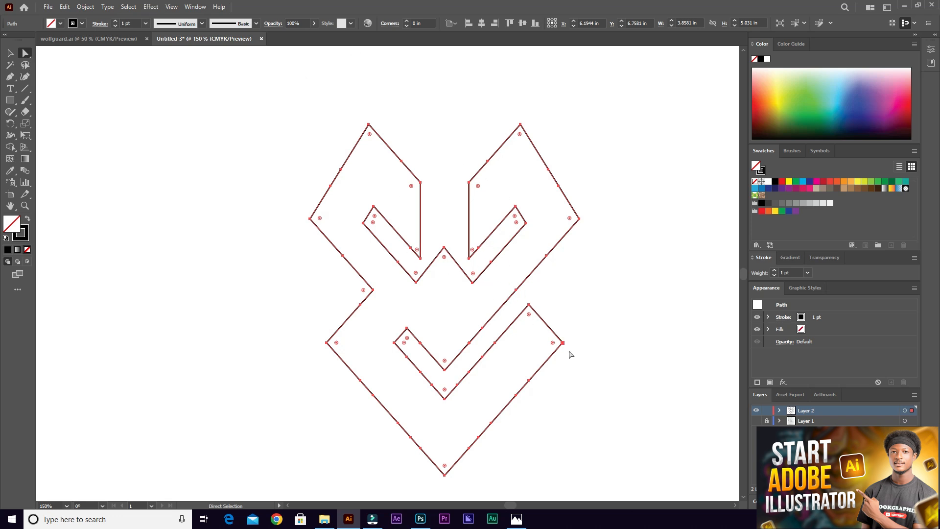
{"action": "left_click", "coordinate": [553, 344]}
{"action": "left_click", "coordinate": [336, 343]}
{"action": "left_click_drag", "start_coordinate": [336, 343], "coordinate": [419, 380]}
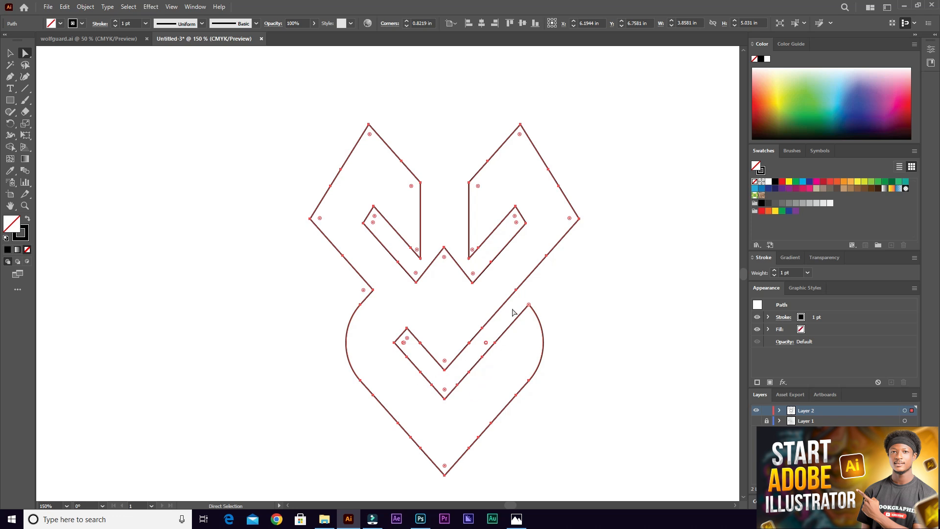
{"action": "left_click", "coordinate": [570, 219]}
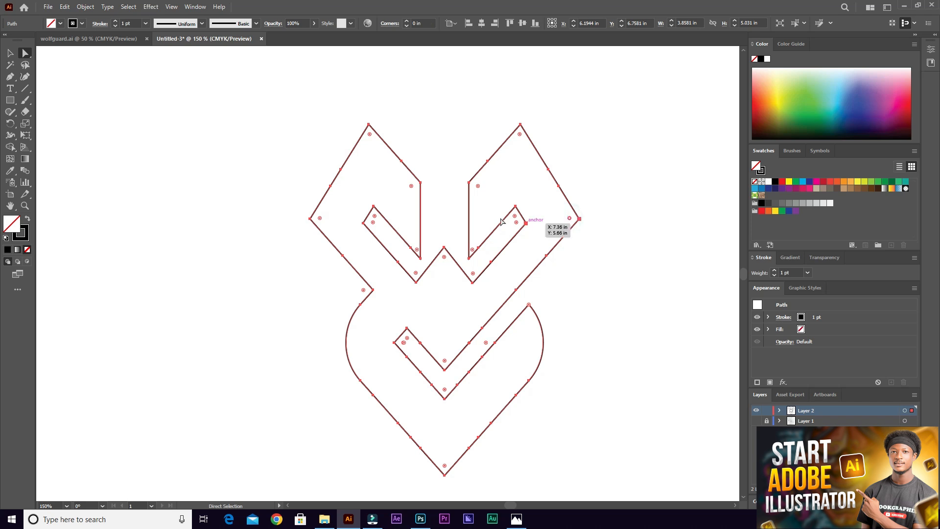
{"action": "left_click_drag", "start_coordinate": [320, 220], "coordinate": [490, 248]}
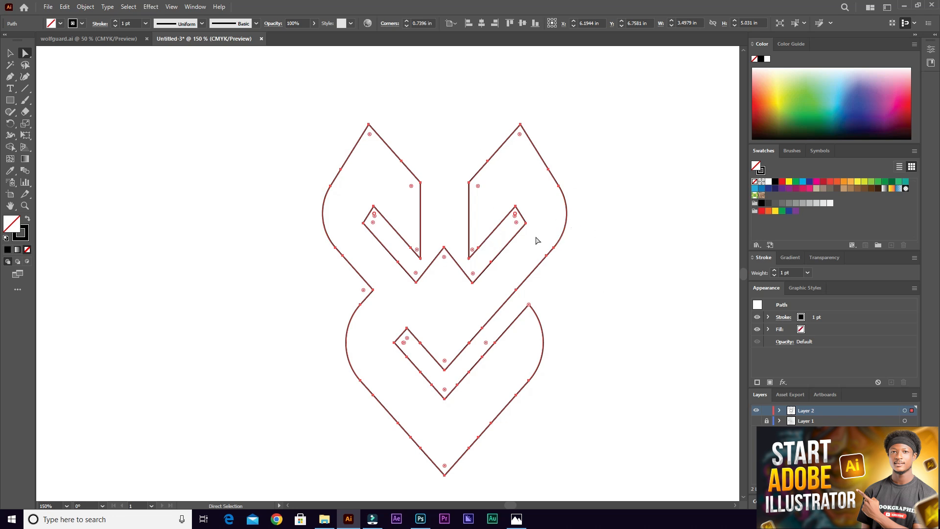
Round the outer lower corners of both upper slots to about 0.38 in and the central peak to about 0.51 in.
{"action": "scroll", "coordinate": [511, 228], "scroll_direction": "up", "scroll_amount": 2}
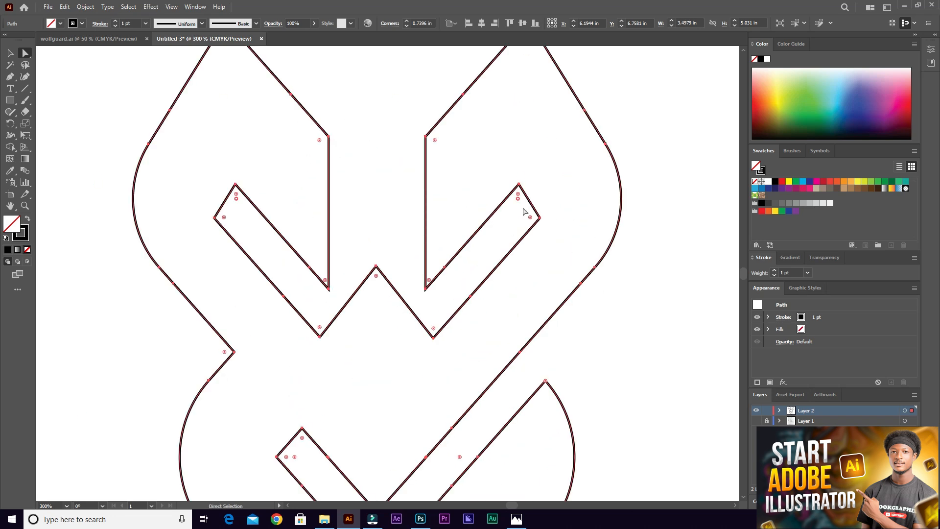
{"action": "left_click", "coordinate": [529, 216]}
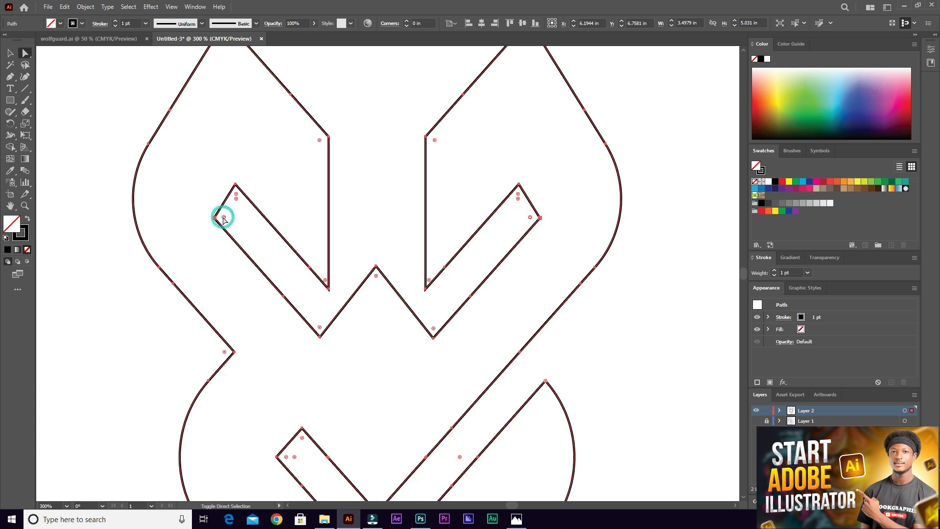
{"action": "left_click_drag", "start_coordinate": [223, 218], "coordinate": [477, 268]}
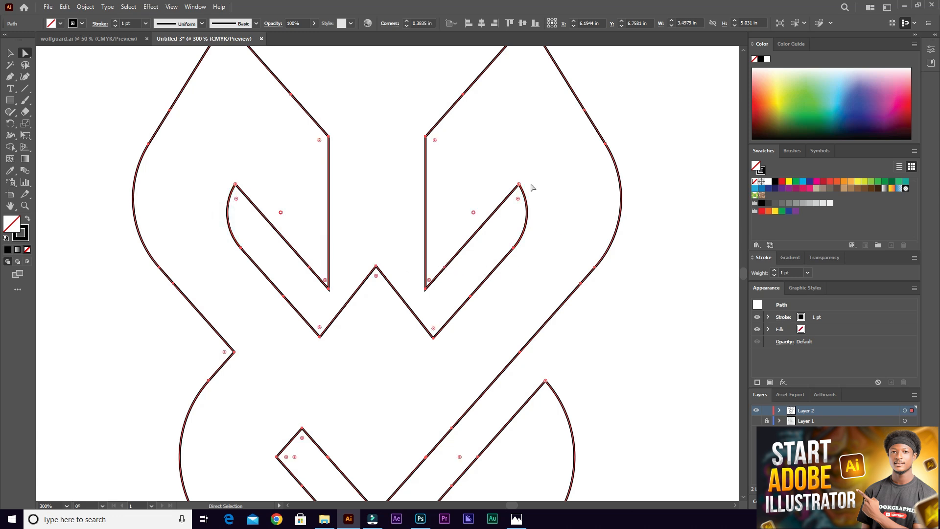
{"action": "left_click", "coordinate": [376, 277]}
{"action": "left_click_drag", "start_coordinate": [376, 279], "coordinate": [368, 399]}
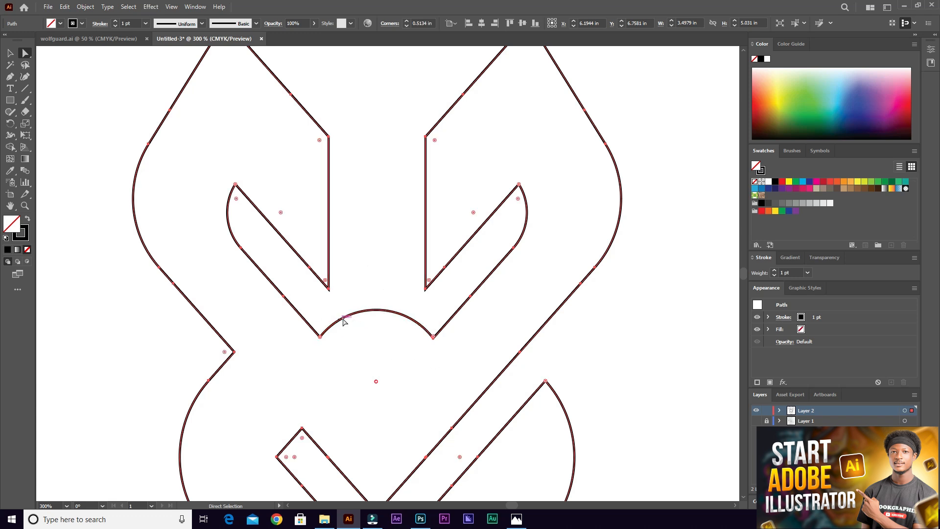
Round the left end corner of the lower check-shaped slot to about 0.31 in and deselect the logo.
{"action": "scroll", "coordinate": [342, 323], "scroll_direction": "down", "scroll_amount": 1, "text": "alt"}
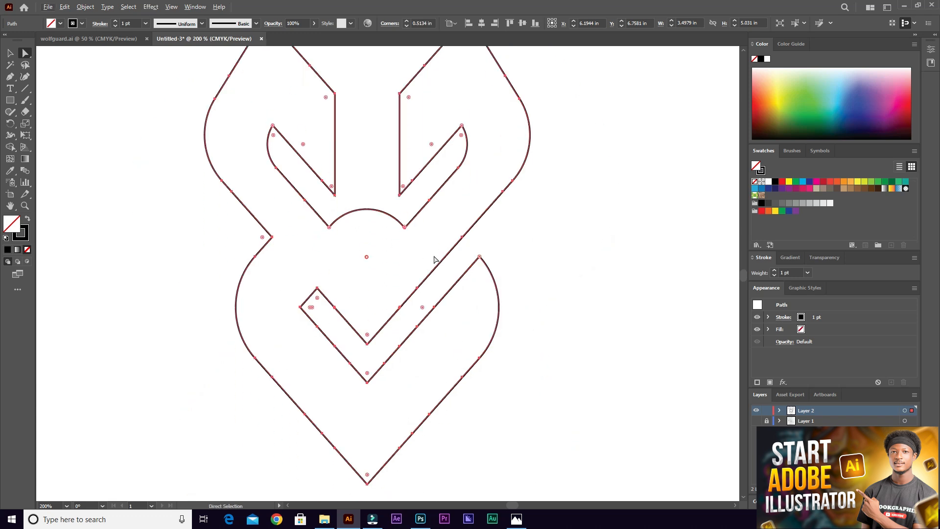
{"action": "scroll", "coordinate": [316, 311], "scroll_direction": "up", "scroll_amount": 5, "text": "alt"}
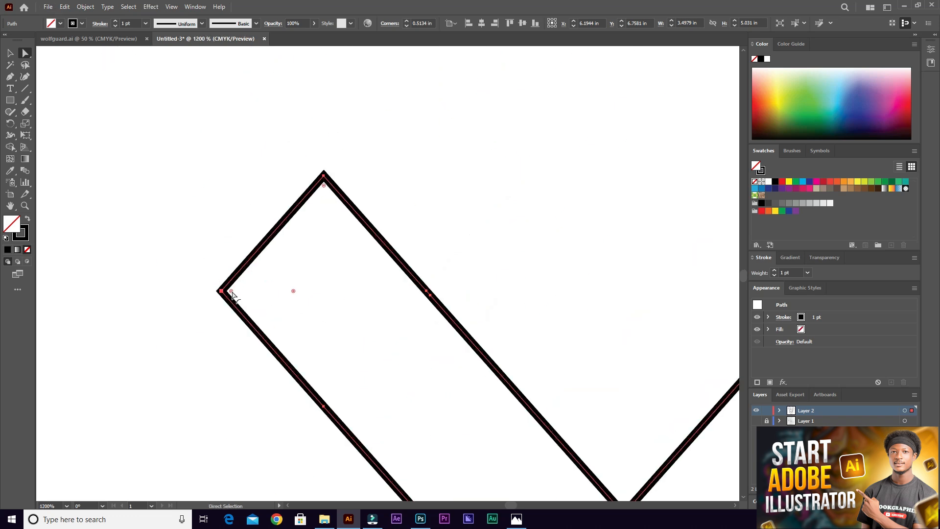
{"action": "left_click_drag", "start_coordinate": [231, 291], "coordinate": [590, 391]}
{"action": "scroll", "coordinate": [590, 392], "scroll_direction": "down", "scroll_amount": 5, "text": "alt"}
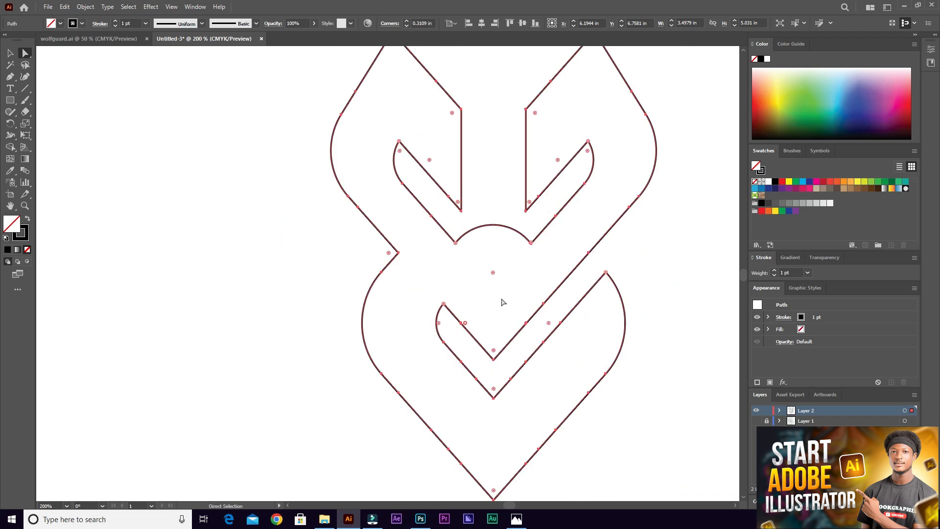
{"action": "scroll", "coordinate": [501, 302], "scroll_direction": "down", "scroll_amount": 1, "text": "alt"}
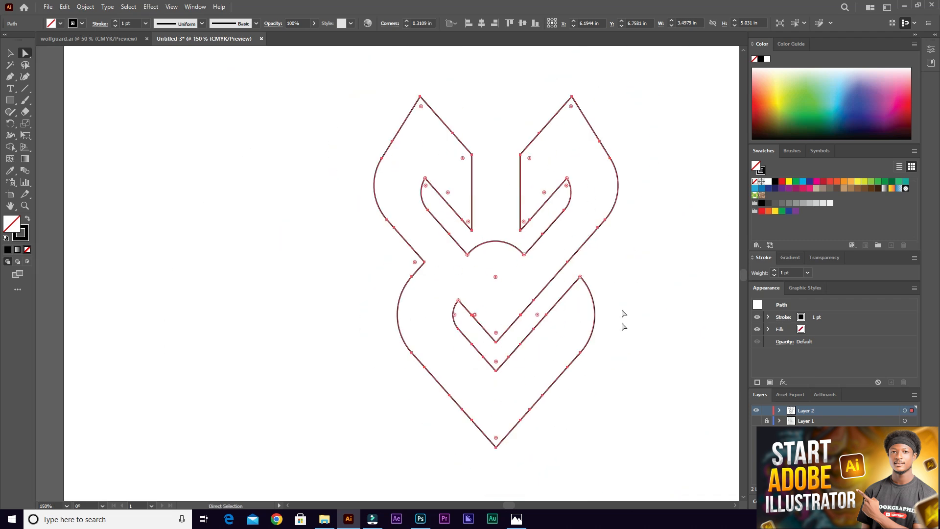
{"action": "key", "text": "v"}
{"action": "left_click", "coordinate": [636, 252]}
Swap the rounded logo's black stroke to a solid black fill and move the logo slightly up on the artboard.
{"action": "scroll", "coordinate": [310, 228], "scroll_direction": "down", "scroll_amount": 2, "text": "alt"}
{"action": "left_click", "coordinate": [428, 267]}
{"action": "left_click", "coordinate": [27, 220]}
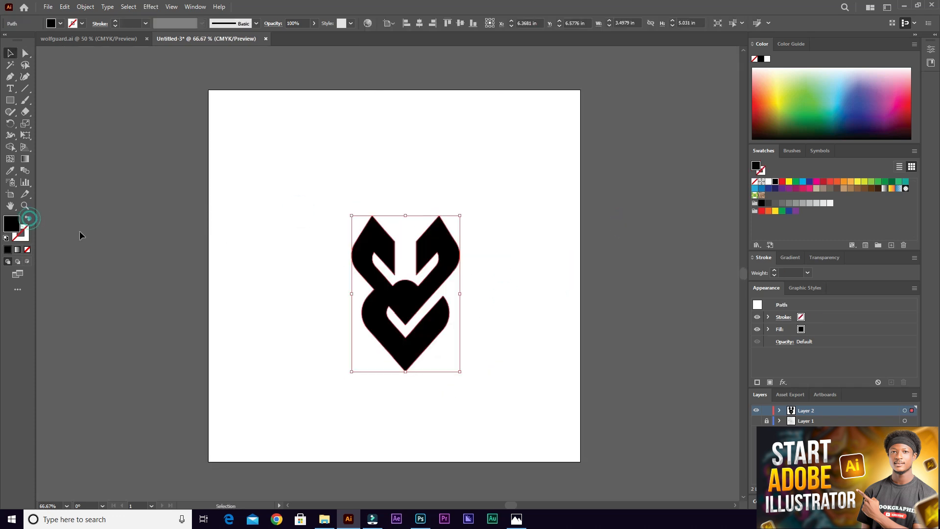
{"action": "left_click_drag", "start_coordinate": [424, 255], "coordinate": [421, 250]}
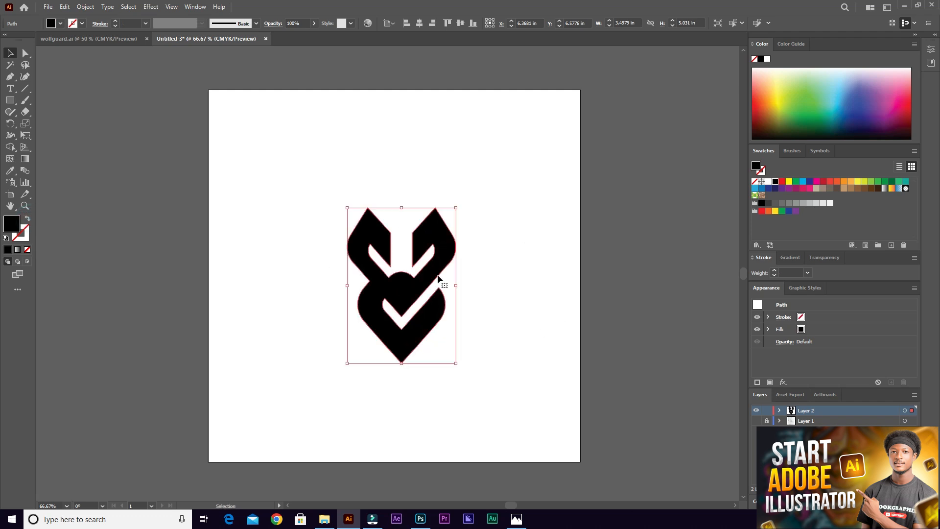
{"action": "left_click", "coordinate": [477, 281]}
Switch to Photos to examine the reference screenshot of the logo's construction lines and circle, and return to Illustrator.
{"action": "left_click", "coordinate": [517, 520]}
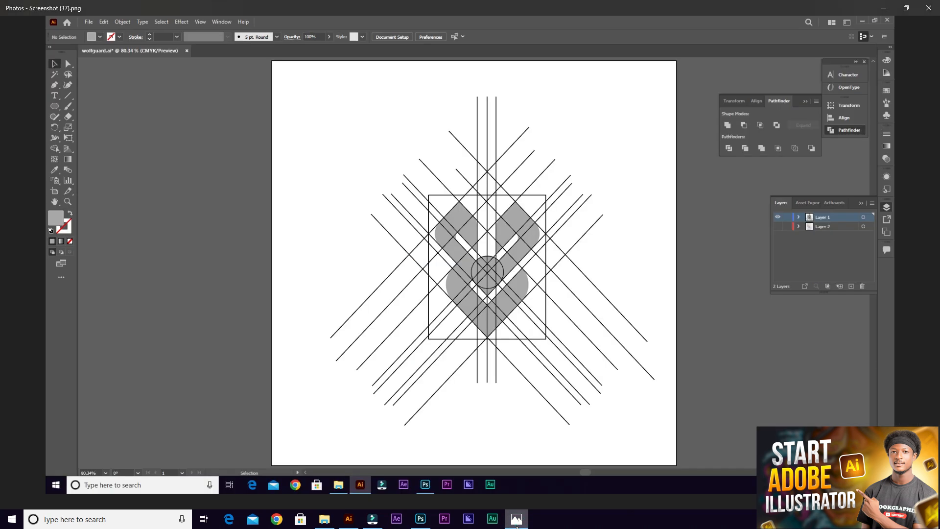
{"action": "left_click", "coordinate": [517, 520]}
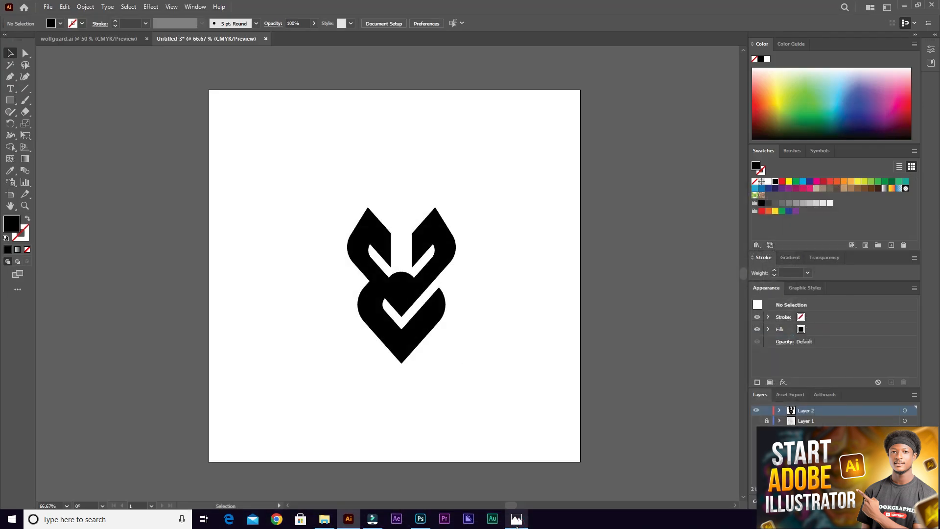
{"action": "left_click", "coordinate": [516, 524]}
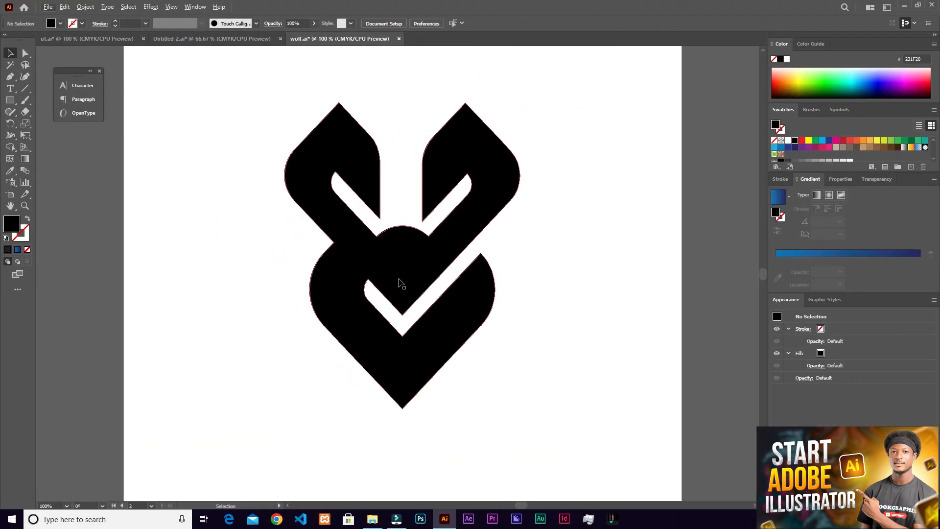
Try a solid green fill on the logo in wolf.ai, replace it with the blue-to-navy linear gradient, and deselect it.
{"action": "left_click", "coordinate": [350, 272]}
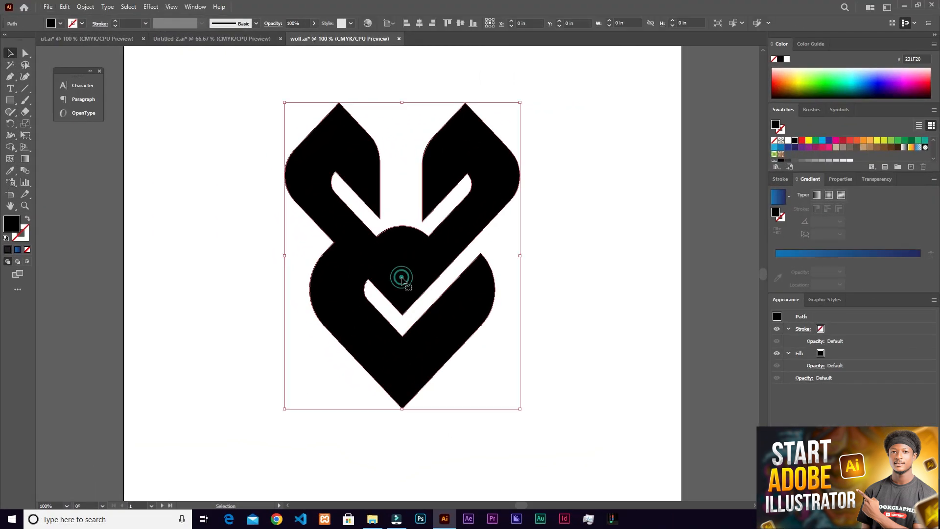
{"action": "left_click", "coordinate": [866, 86]}
{"action": "left_click", "coordinate": [832, 90]}
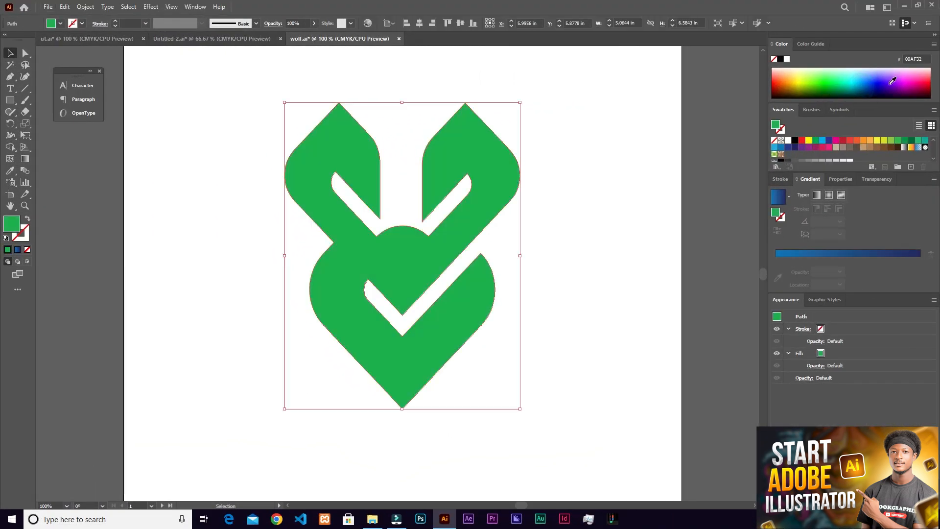
{"action": "left_click", "coordinate": [838, 254]}
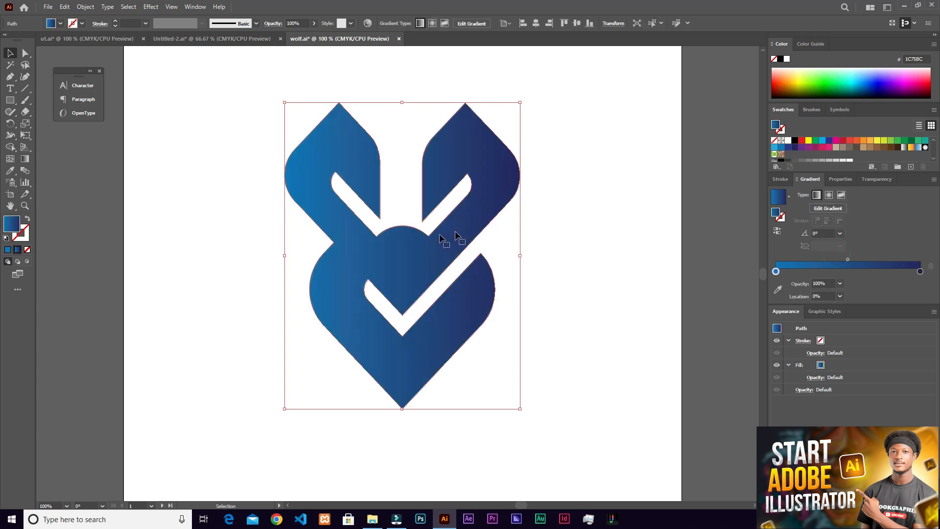
{"action": "left_click", "coordinate": [227, 210]}
Examine the Wolfguard brand board with its colour samples and logo variations beside the logo artboard.
{"action": "scroll", "coordinate": [426, 234], "scroll_direction": "down", "scroll_amount": 2}
{"action": "left_click_drag", "start_coordinate": [511, 220], "coordinate": [116, 174]}
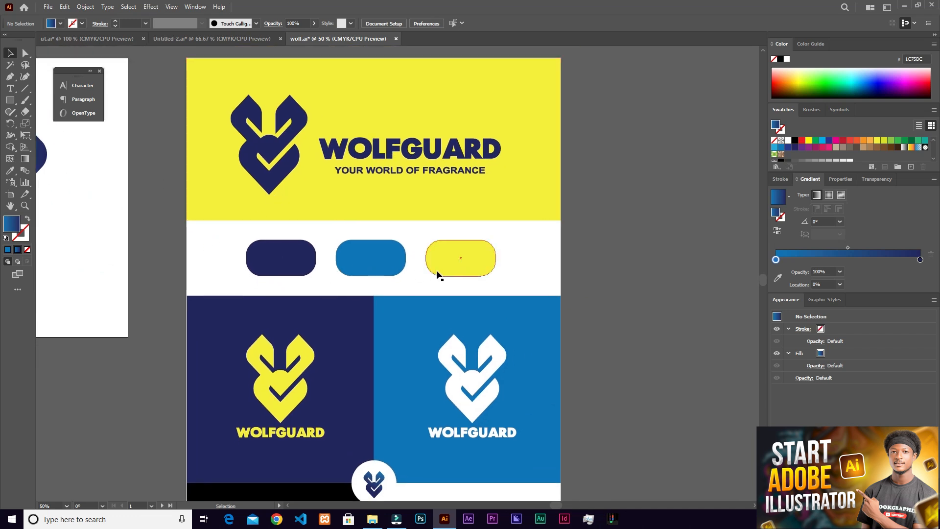
Examine the brand board's yellow, white and black logo variations and the small gradient logo in the central white circle.
{"action": "scroll", "coordinate": [413, 224], "scroll_direction": "down", "scroll_amount": 2}
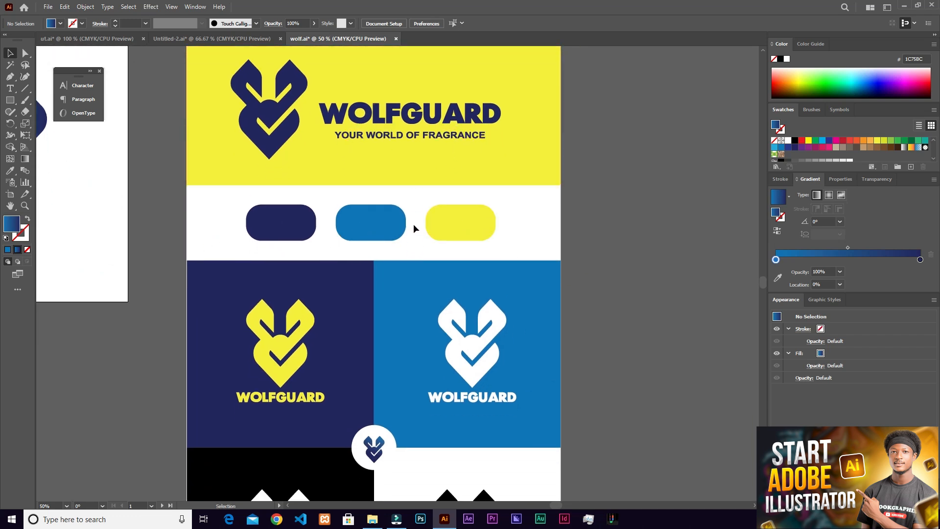
{"action": "scroll", "coordinate": [413, 224], "scroll_direction": "down", "scroll_amount": 10}
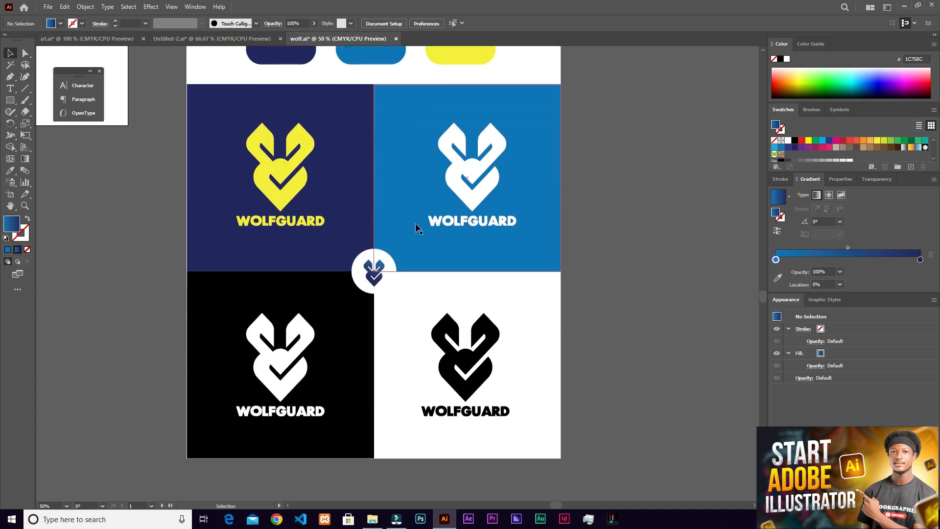
{"action": "scroll", "coordinate": [434, 92], "scroll_direction": "up", "scroll_amount": 2}
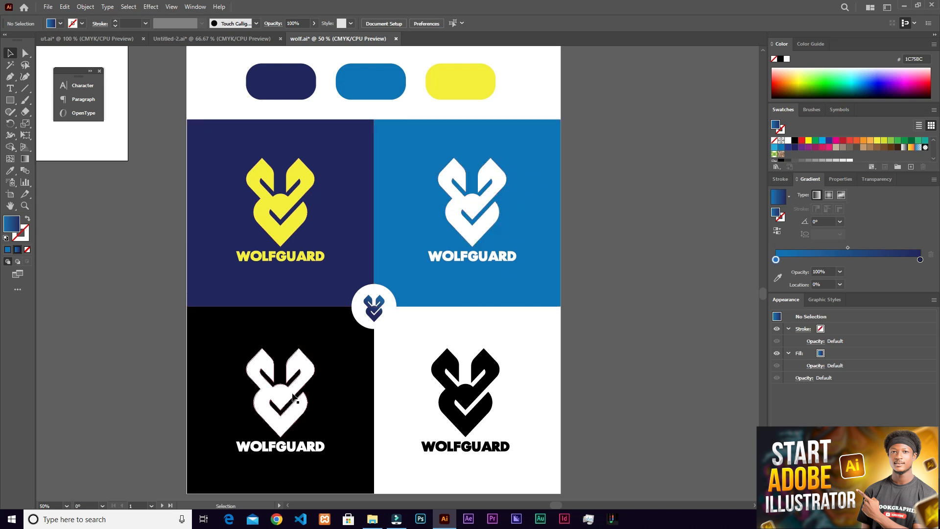
{"action": "scroll", "coordinate": [419, 227], "scroll_direction": "down", "scroll_amount": 2}
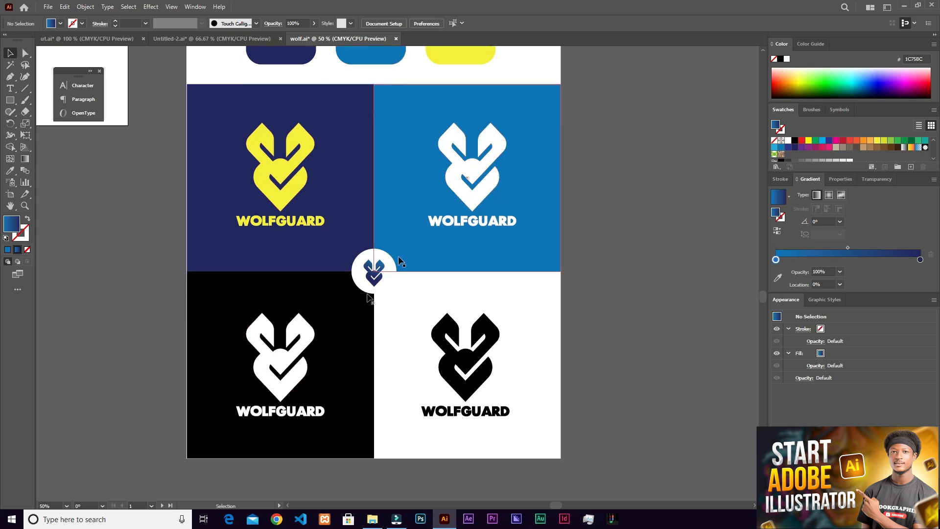
{"action": "scroll", "coordinate": [368, 272], "scroll_direction": "up", "scroll_amount": 6}
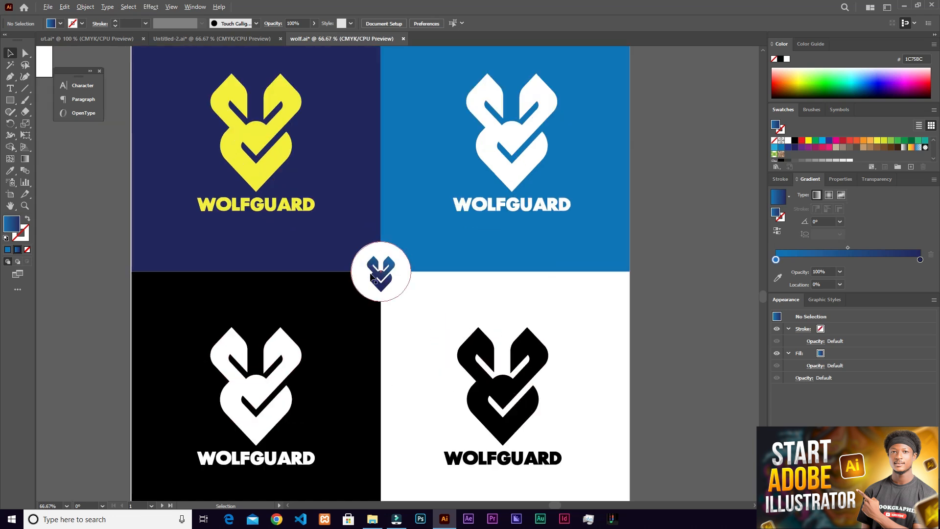
{"action": "scroll", "coordinate": [430, 283], "scroll_direction": "down", "scroll_amount": 2}
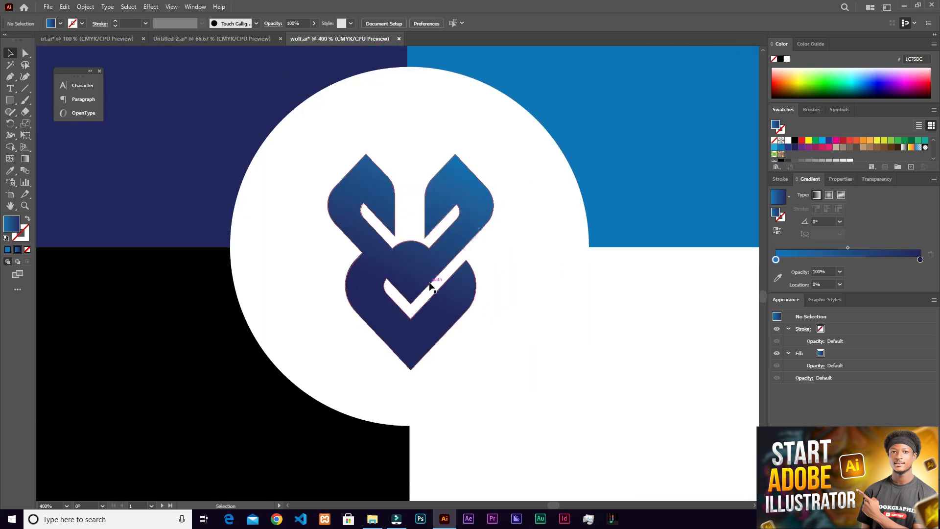
{"action": "scroll", "coordinate": [430, 287], "scroll_direction": "down", "scroll_amount": 7}
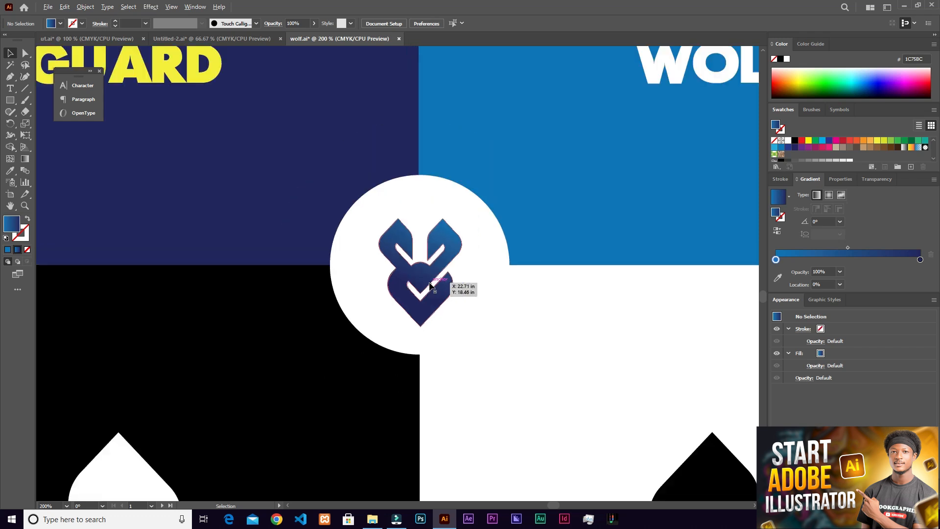
{"action": "scroll", "coordinate": [429, 300], "scroll_direction": "down", "scroll_amount": 2}
{"action": "scroll", "coordinate": [430, 300], "scroll_direction": "up", "scroll_amount": 1}
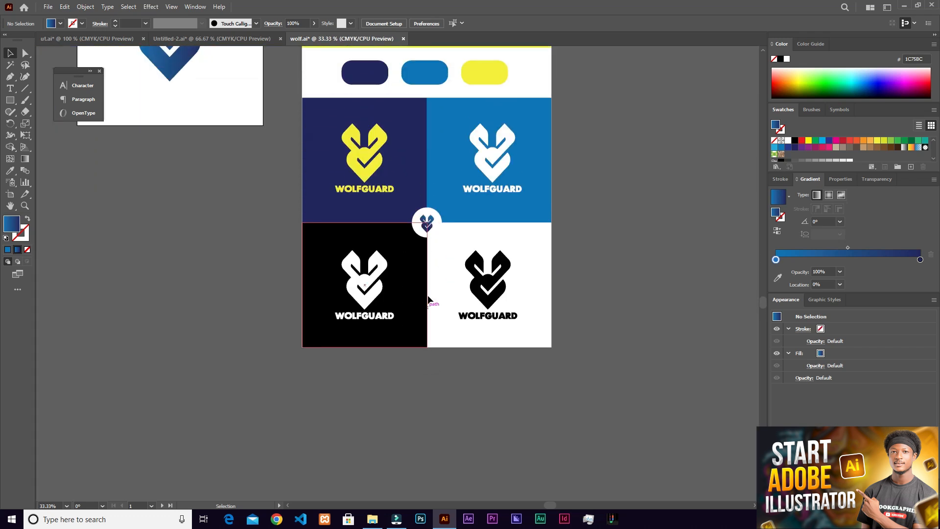
{"action": "scroll", "coordinate": [429, 298], "scroll_direction": "up", "scroll_amount": 2}
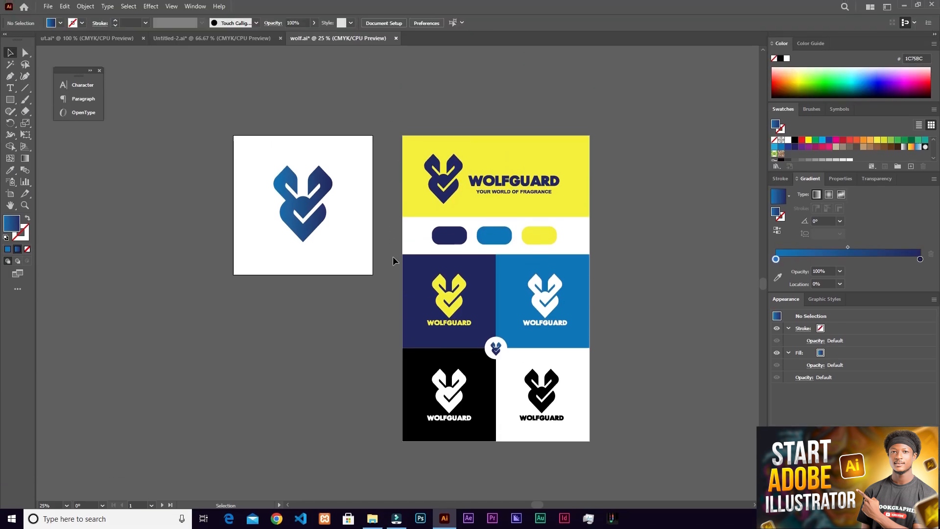